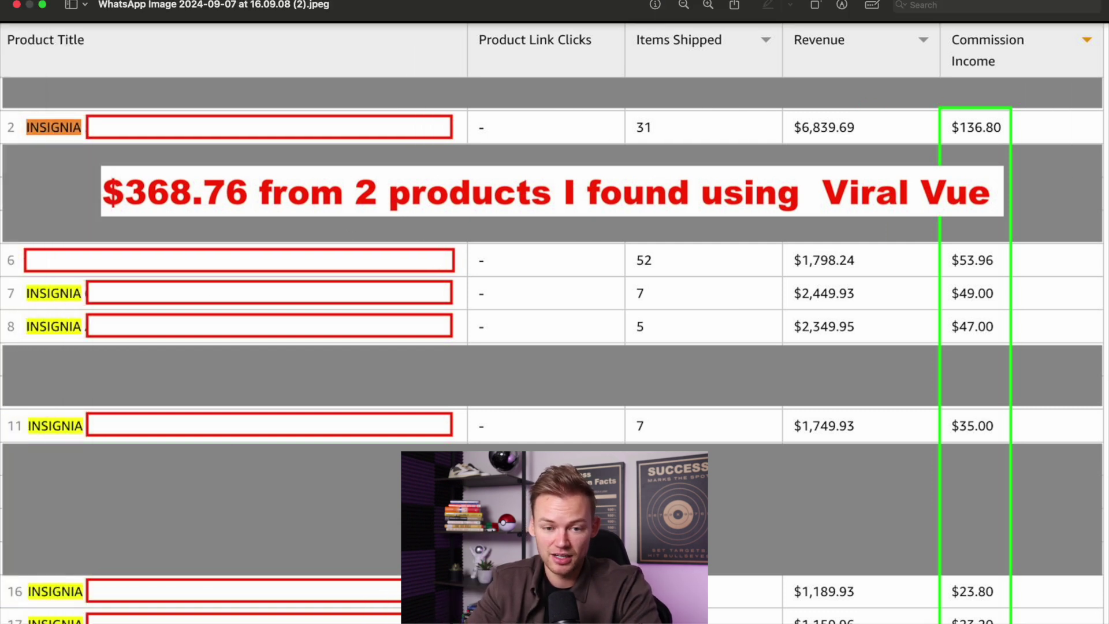
Leave the commission earnings screenshot and return to ViralVue's Pricing Plans dialog
{"action": "mouse_move", "coordinate": [42, 7]}
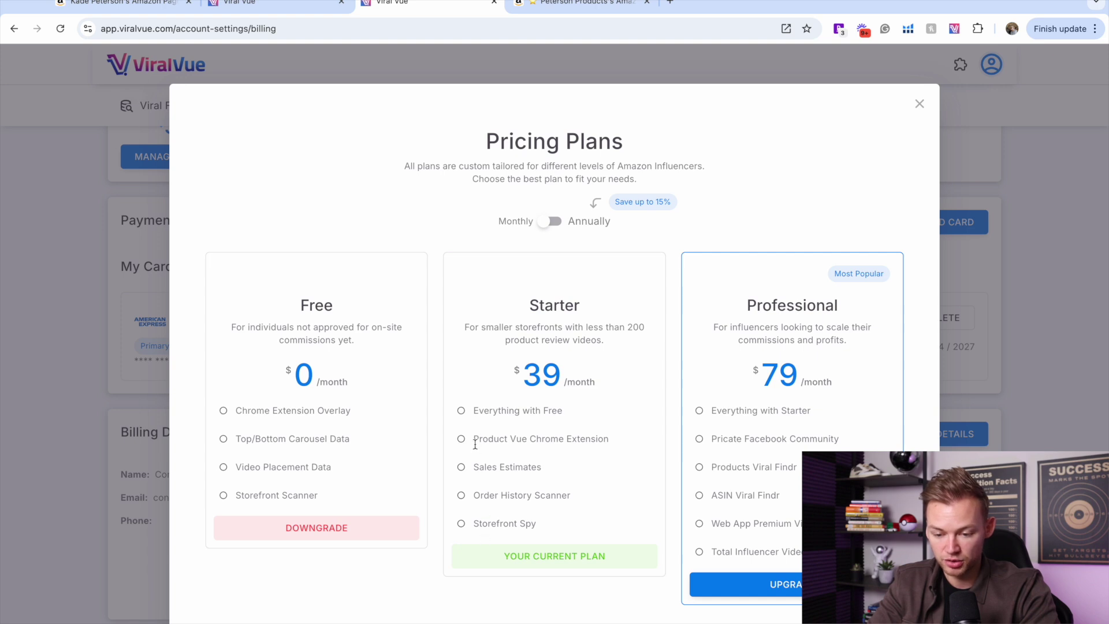
Highlight 'Product Vue Chrome Extension' in the Starter plan card
{"action": "left_click_drag", "start_coordinate": [473, 439], "coordinate": [611, 443]}
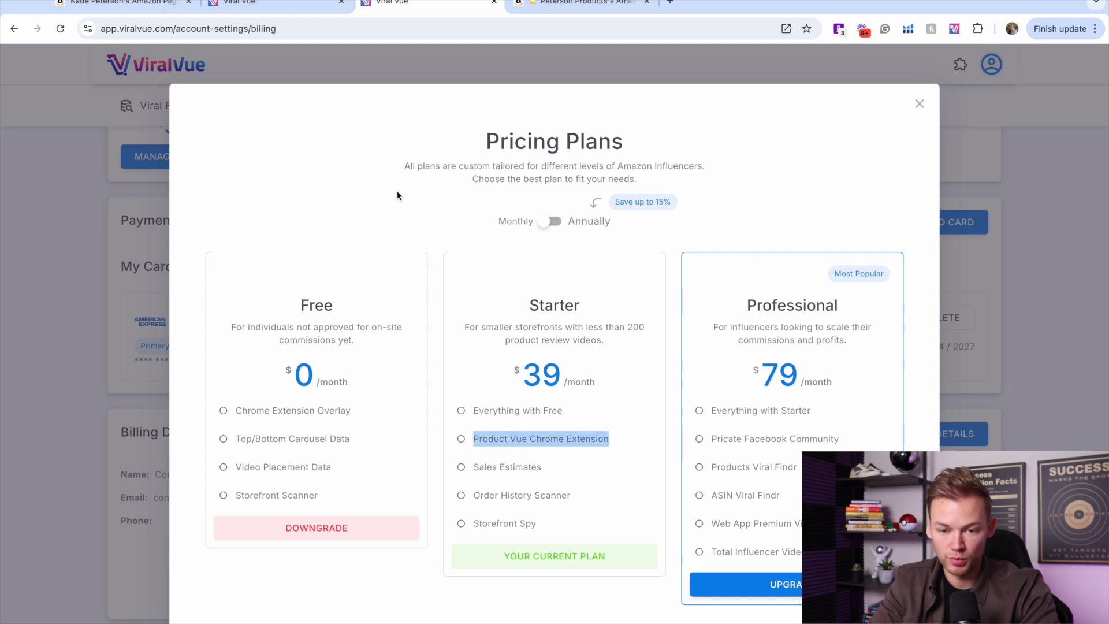
Switch to the Amazon storefront and browse its posts with ViralVue stat cards under each video
{"action": "left_click", "coordinate": [140, 7]}
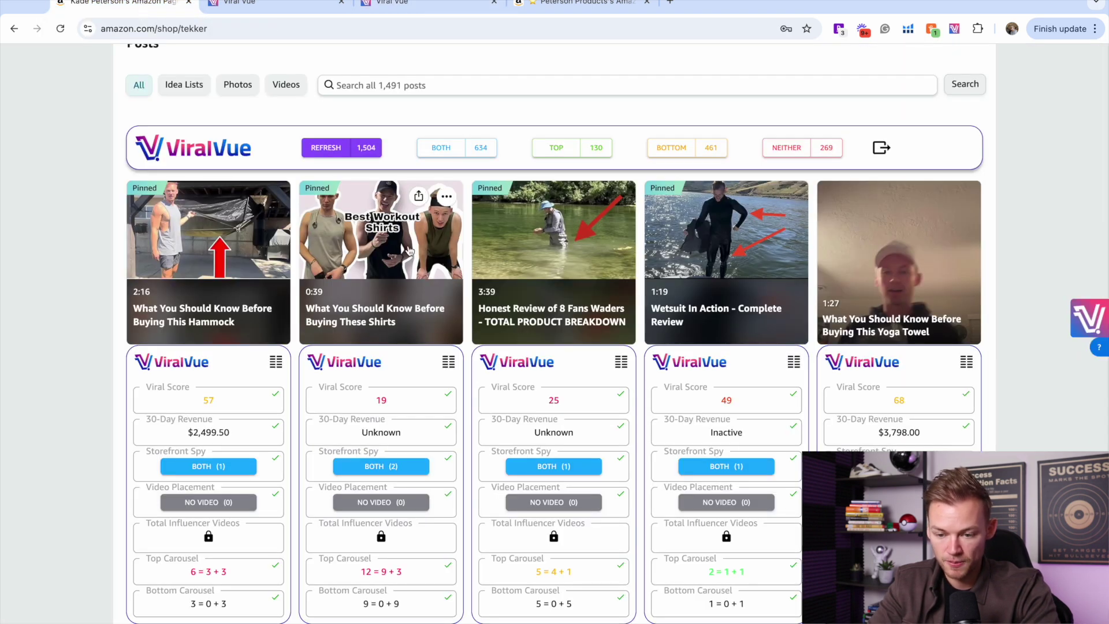
{"action": "scroll", "coordinate": [404, 248], "scroll_direction": "up", "scroll_amount": 1}
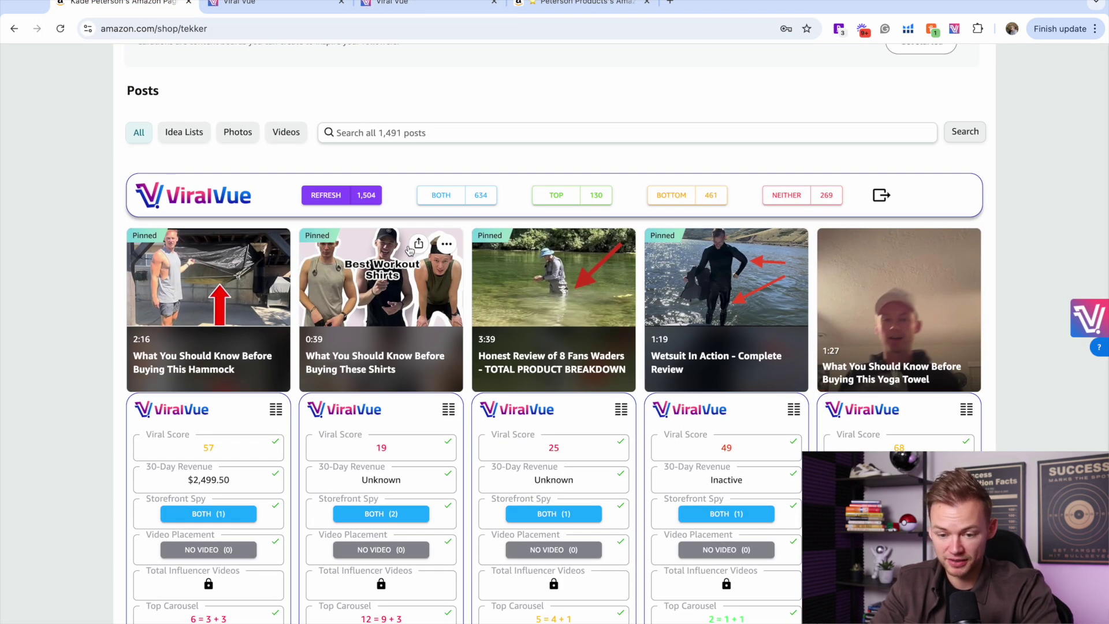
{"action": "scroll", "coordinate": [409, 249], "scroll_direction": "up", "scroll_amount": 8}
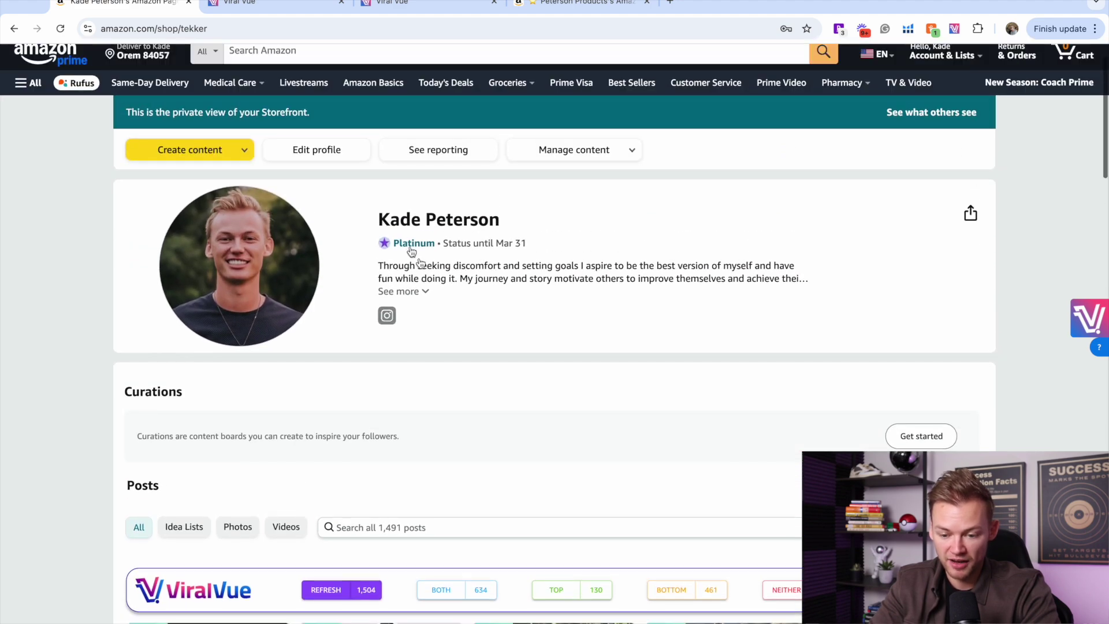
{"action": "scroll", "coordinate": [435, 323], "scroll_direction": "down", "scroll_amount": 10}
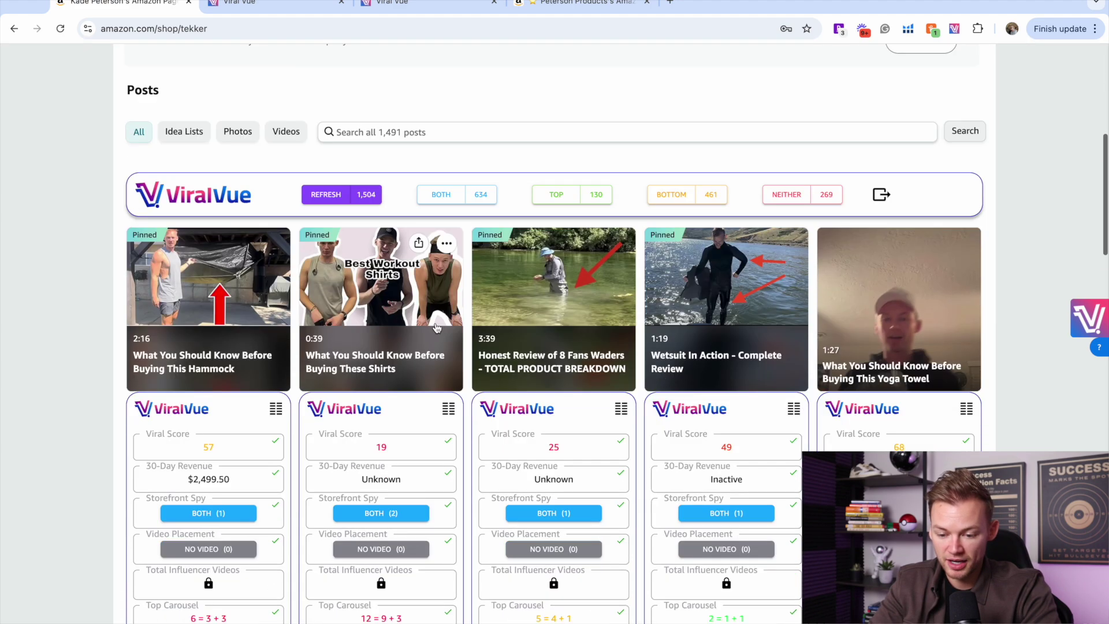
{"action": "scroll", "coordinate": [436, 328], "scroll_direction": "up", "scroll_amount": 1}
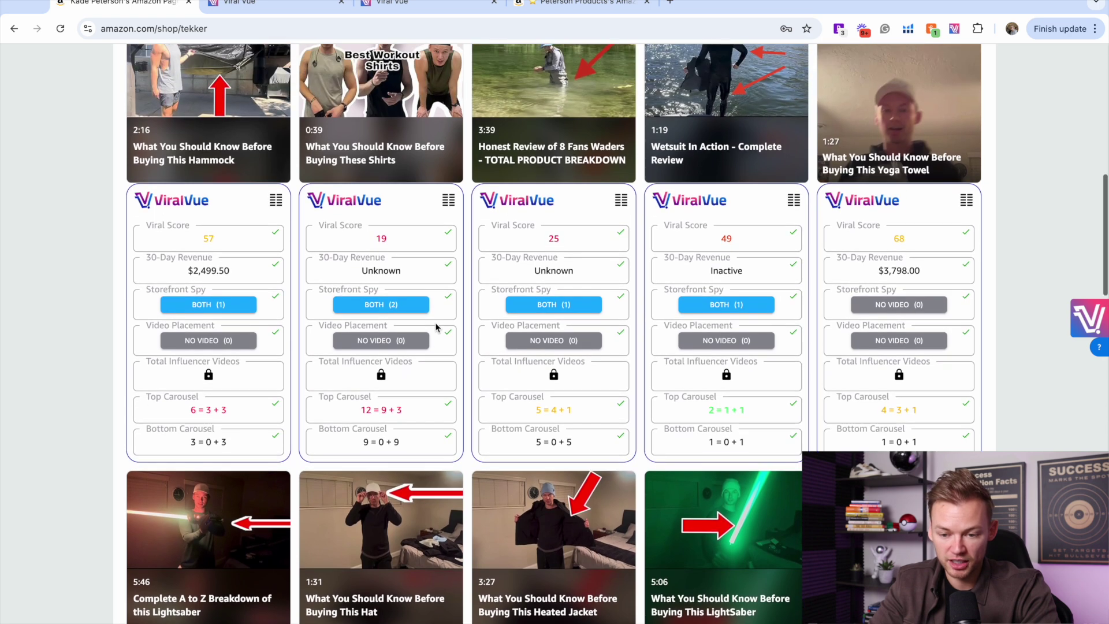
{"action": "scroll", "coordinate": [388, 354], "scroll_direction": "down", "scroll_amount": 5}
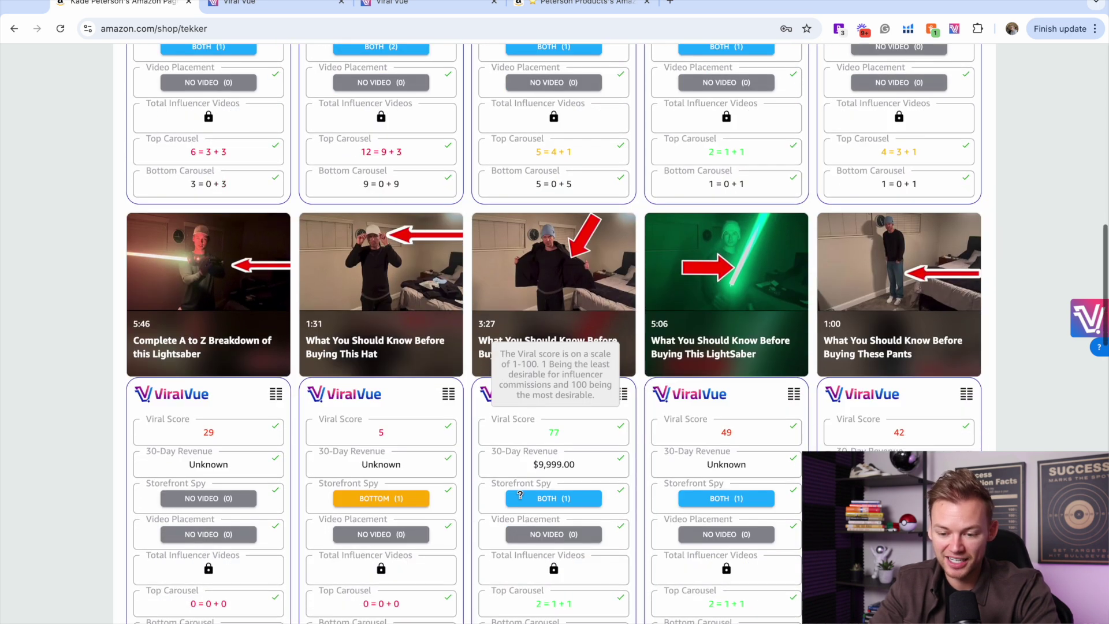
{"action": "scroll", "coordinate": [558, 444], "scroll_direction": "down", "scroll_amount": 1}
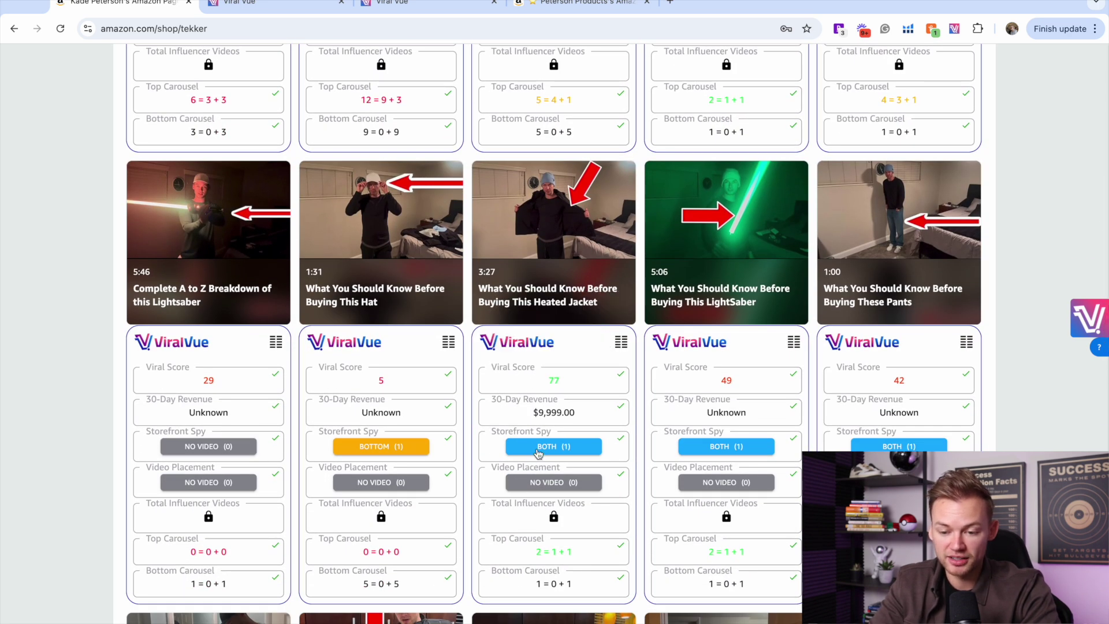
{"action": "scroll", "coordinate": [538, 453], "scroll_direction": "down", "scroll_amount": 8}
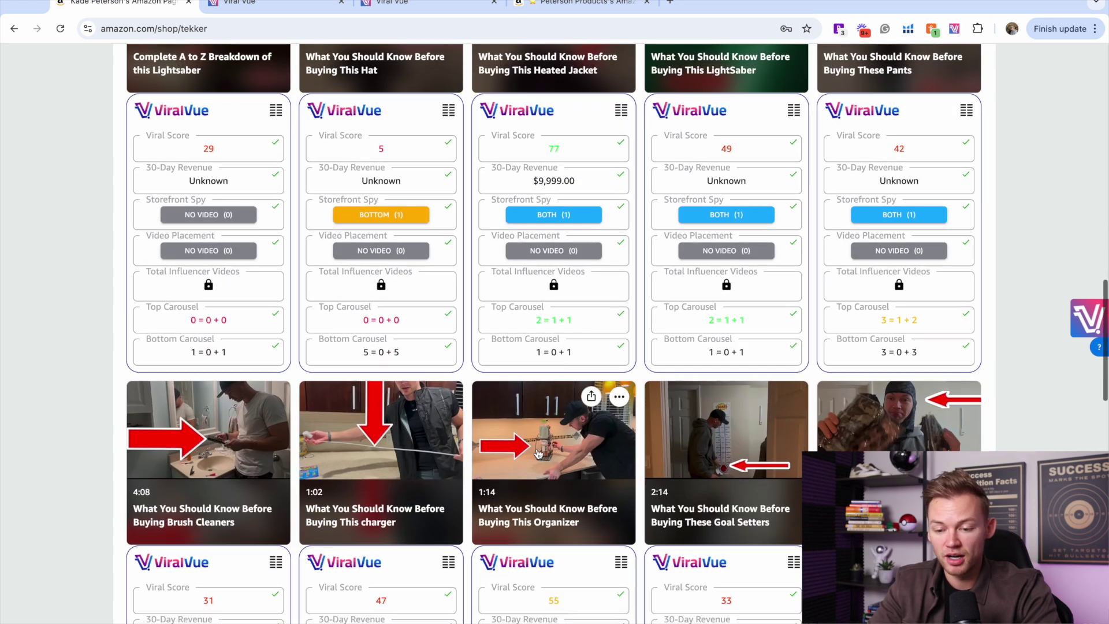
{"action": "scroll", "coordinate": [542, 446], "scroll_direction": "up", "scroll_amount": 10}
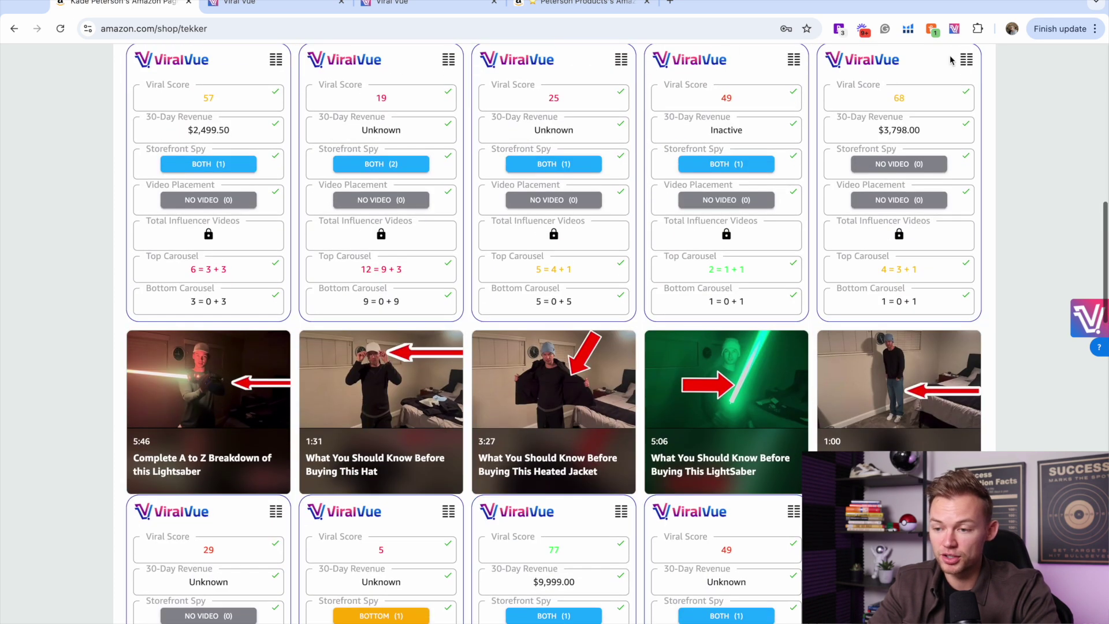
Open the Product Vue table of storefront products from the ViralVue extension menu
{"action": "left_click", "coordinate": [954, 28]}
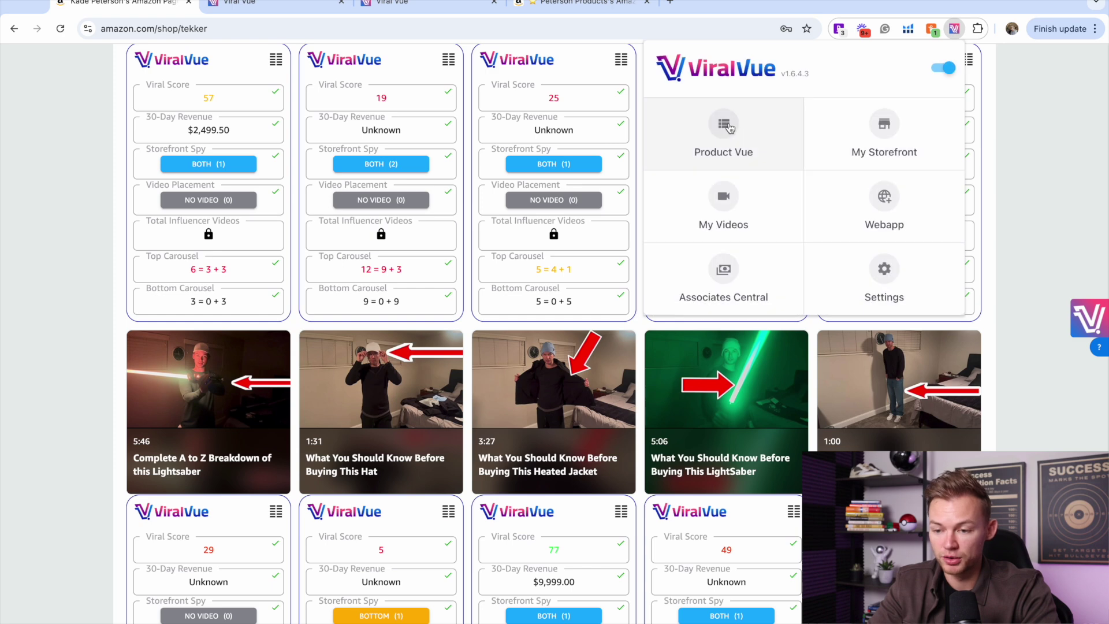
{"action": "left_click", "coordinate": [729, 129]}
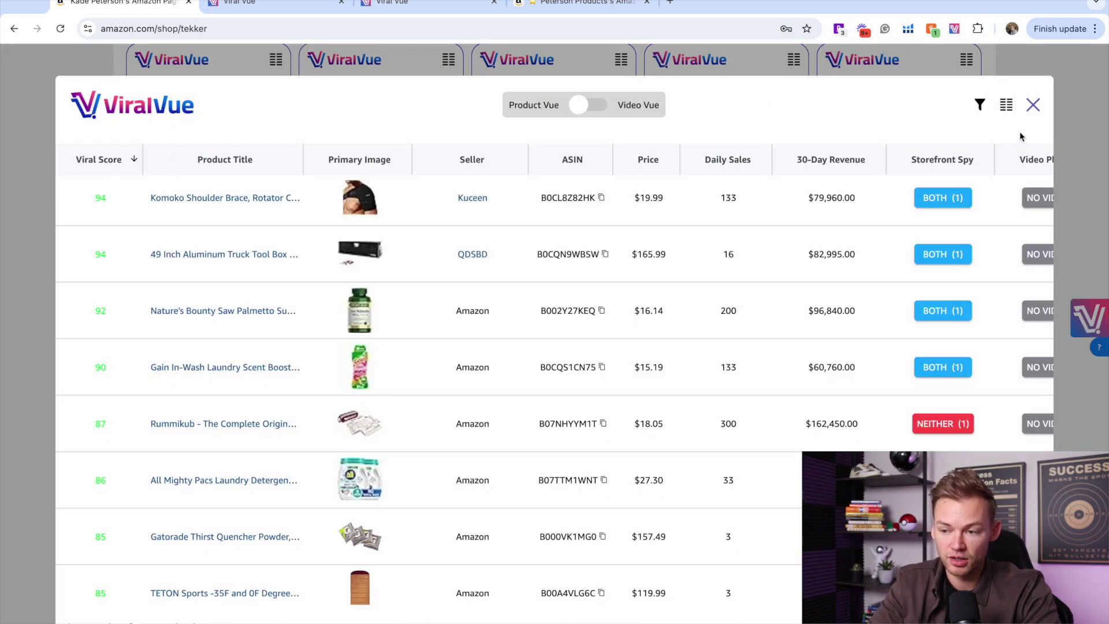
{"action": "left_click", "coordinate": [1032, 104]}
{"action": "left_click", "coordinate": [1087, 324]}
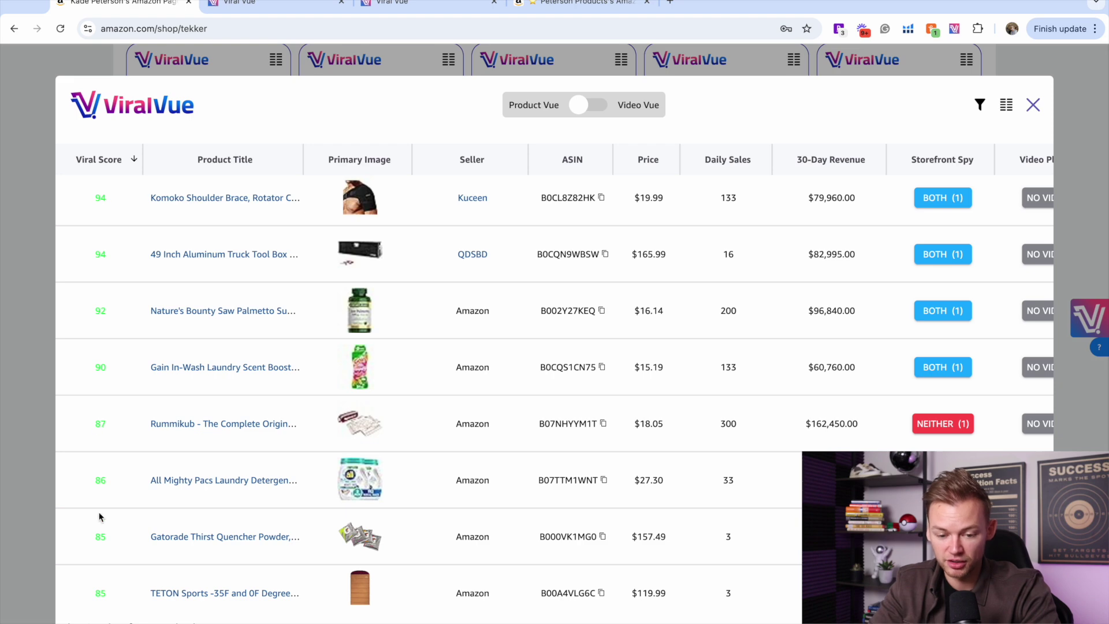
Scroll through the table's rows and columns, then open the top-scoring Komoko Shoulder Brace's Amazon page
{"action": "scroll", "coordinate": [96, 572], "scroll_direction": "down", "scroll_amount": 6}
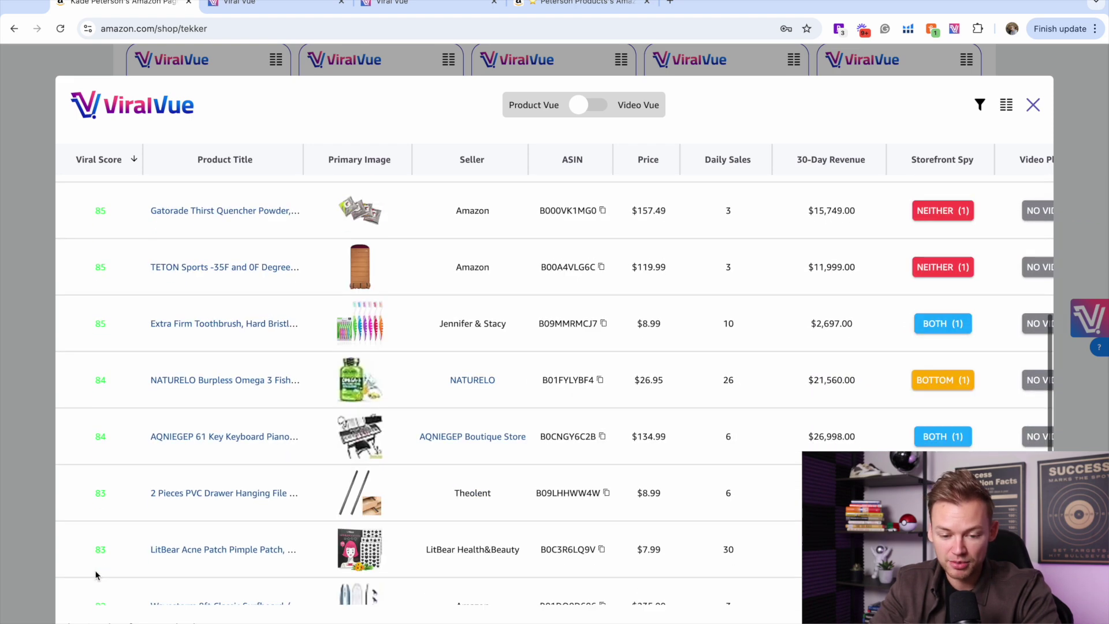
{"action": "scroll", "coordinate": [95, 574], "scroll_direction": "down", "scroll_amount": 2}
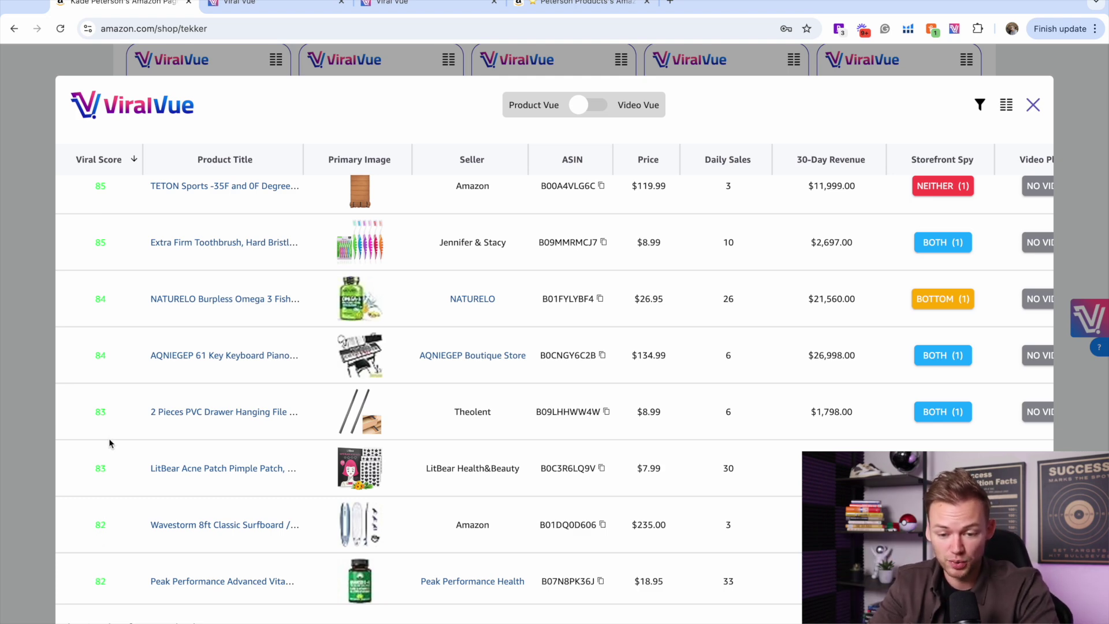
{"action": "scroll", "coordinate": [109, 442], "scroll_direction": "up", "scroll_amount": 10}
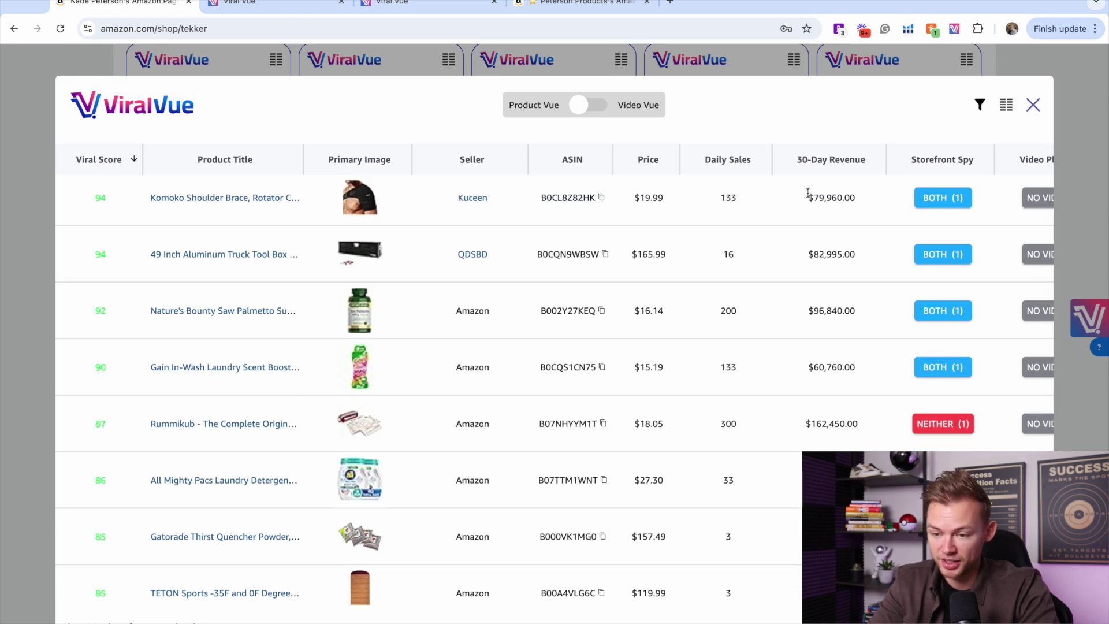
{"action": "scroll", "coordinate": [534, 156], "scroll_direction": "right", "scroll_amount": 5}
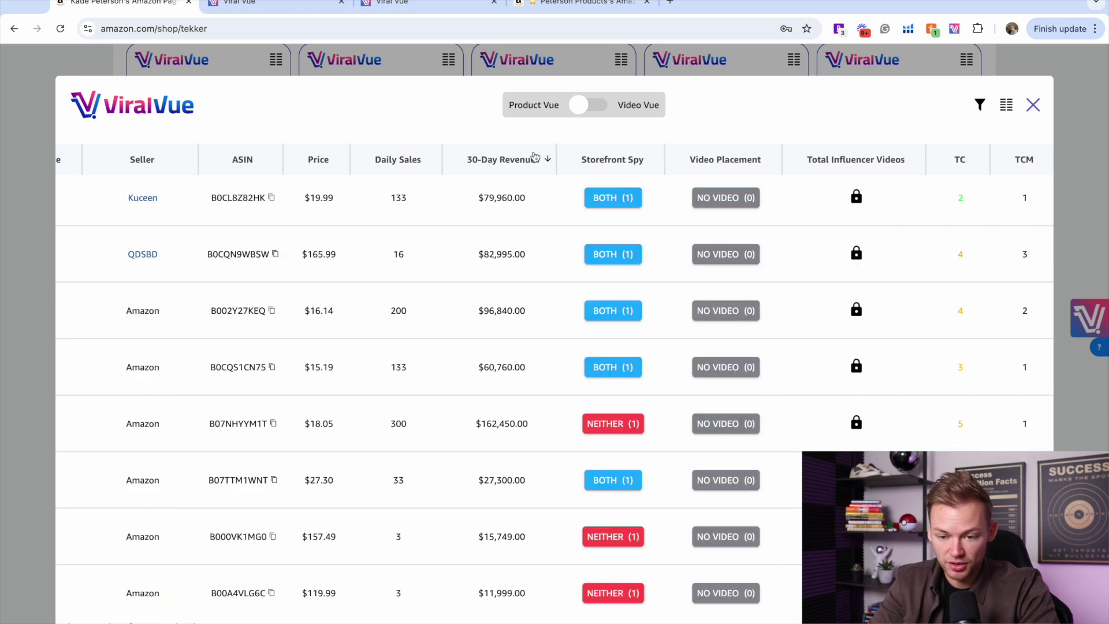
{"action": "scroll", "coordinate": [513, 213], "scroll_direction": "right", "scroll_amount": 10}
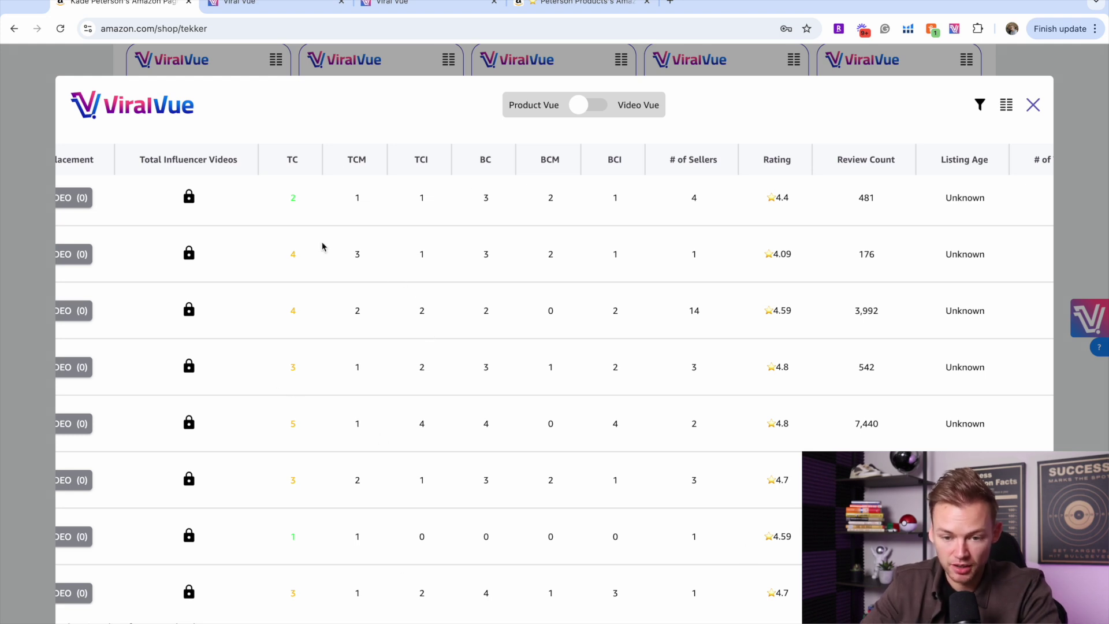
{"action": "mouse_move", "coordinate": [228, 156]}
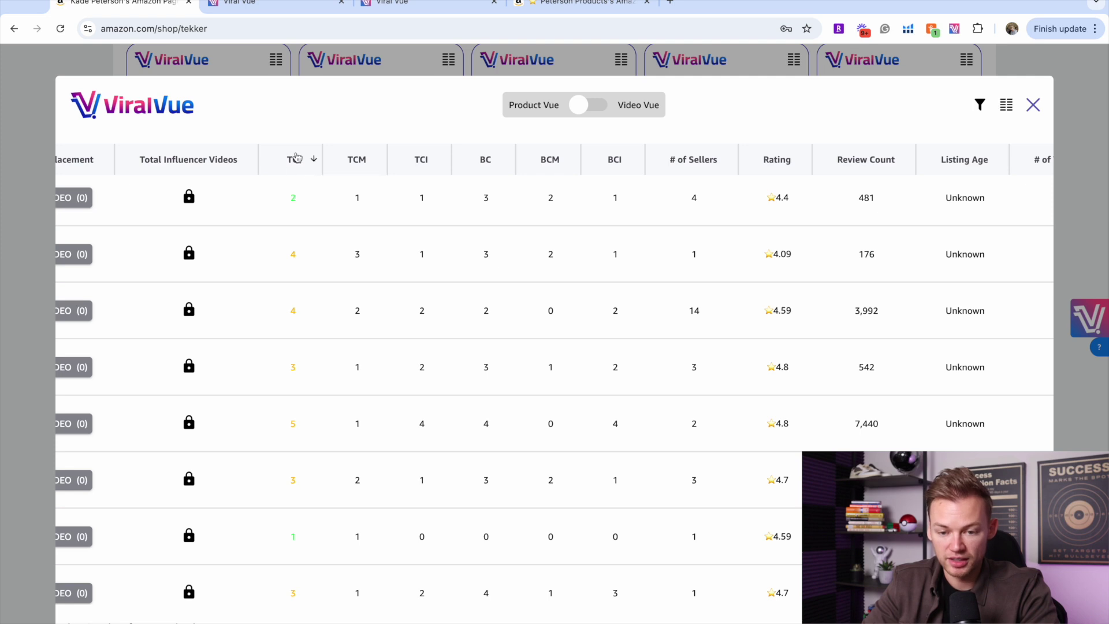
{"action": "mouse_move", "coordinate": [296, 161]}
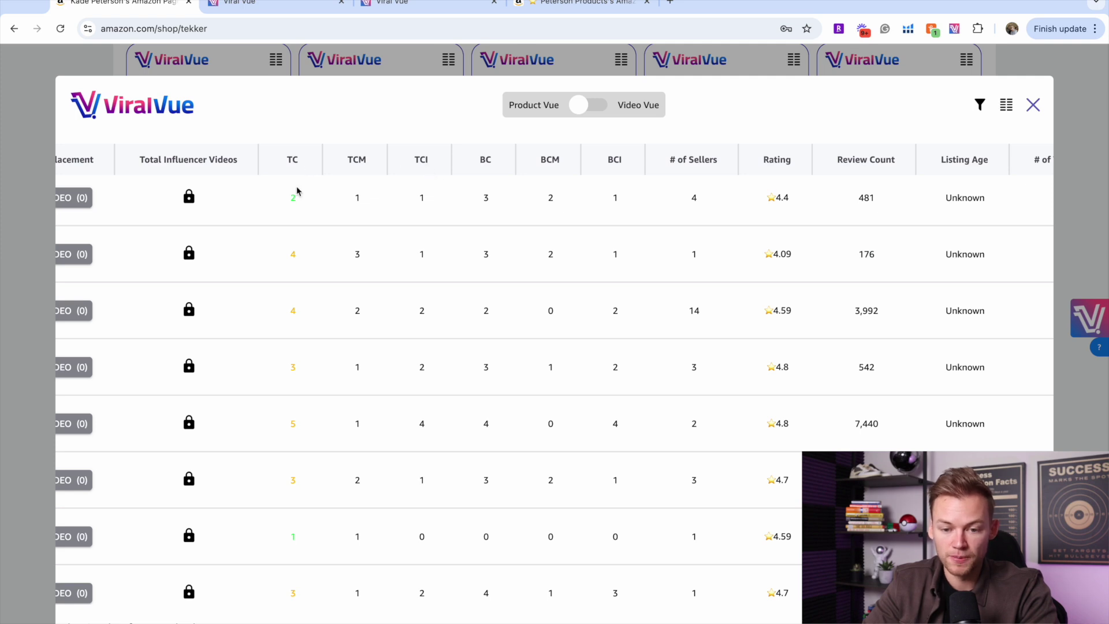
{"action": "scroll", "coordinate": [291, 199], "scroll_direction": "left", "scroll_amount": 10}
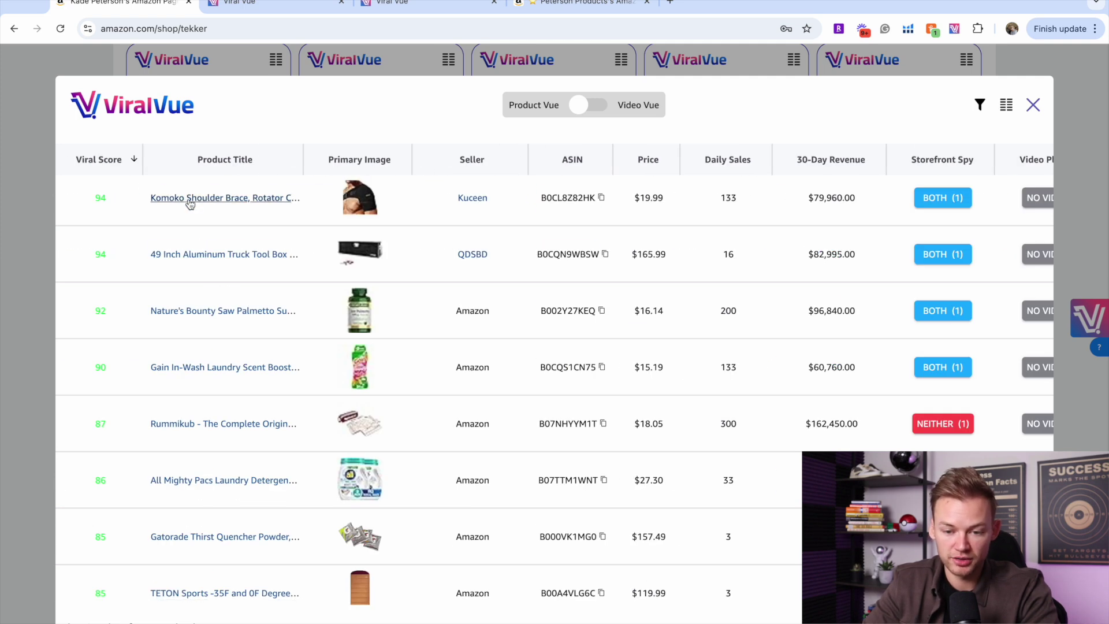
{"action": "left_click", "coordinate": [189, 198]}
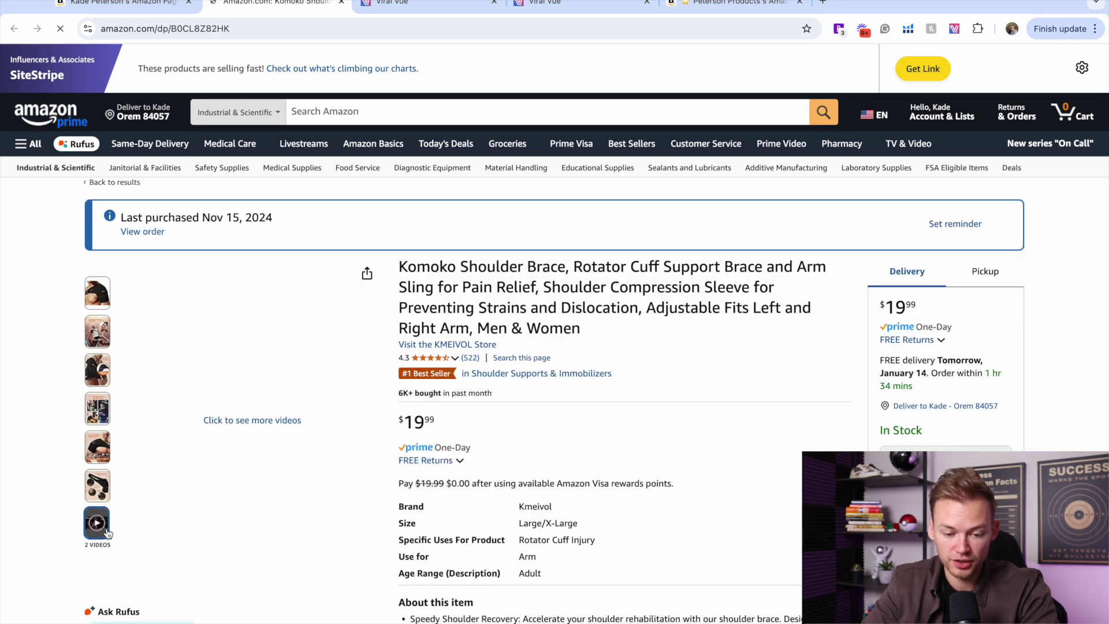
Play the Komoko Shoulder Brace's first product video, then pause it
{"action": "left_click", "coordinate": [97, 522]}
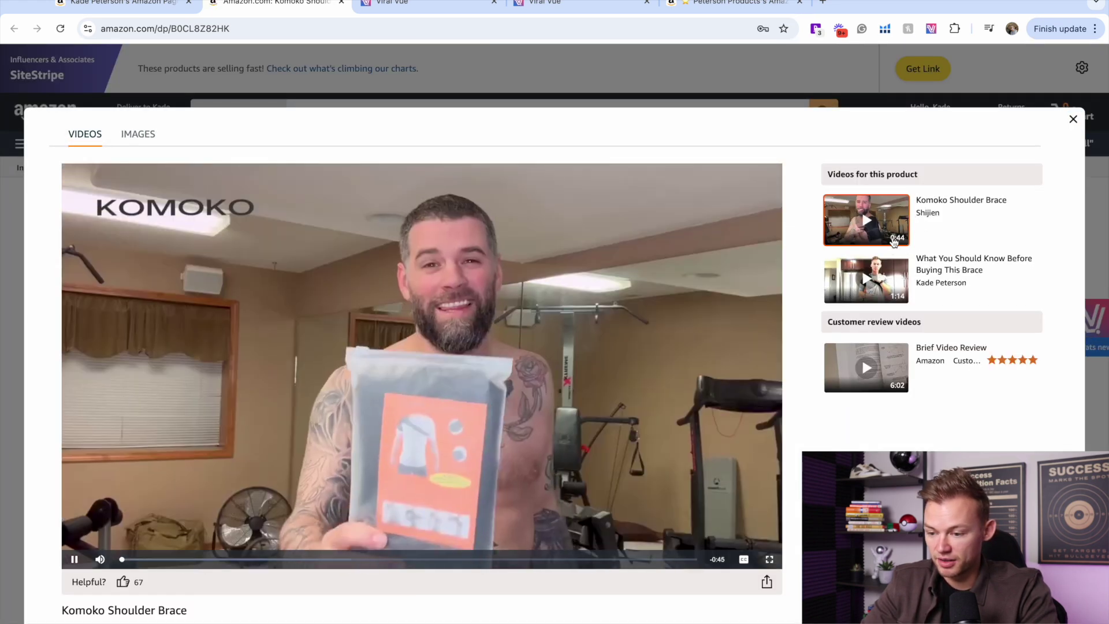
{"action": "key", "text": "space"}
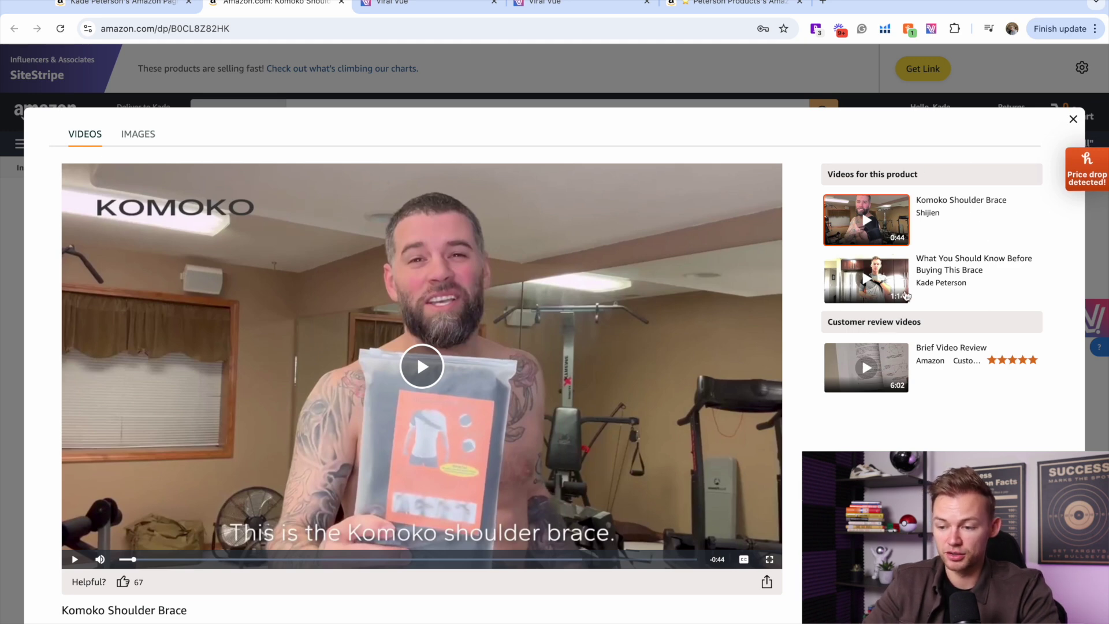
Return to the storefront and scroll the Product Vue table to the carousel, seller, rating and review columns
{"action": "left_click", "coordinate": [133, 7]}
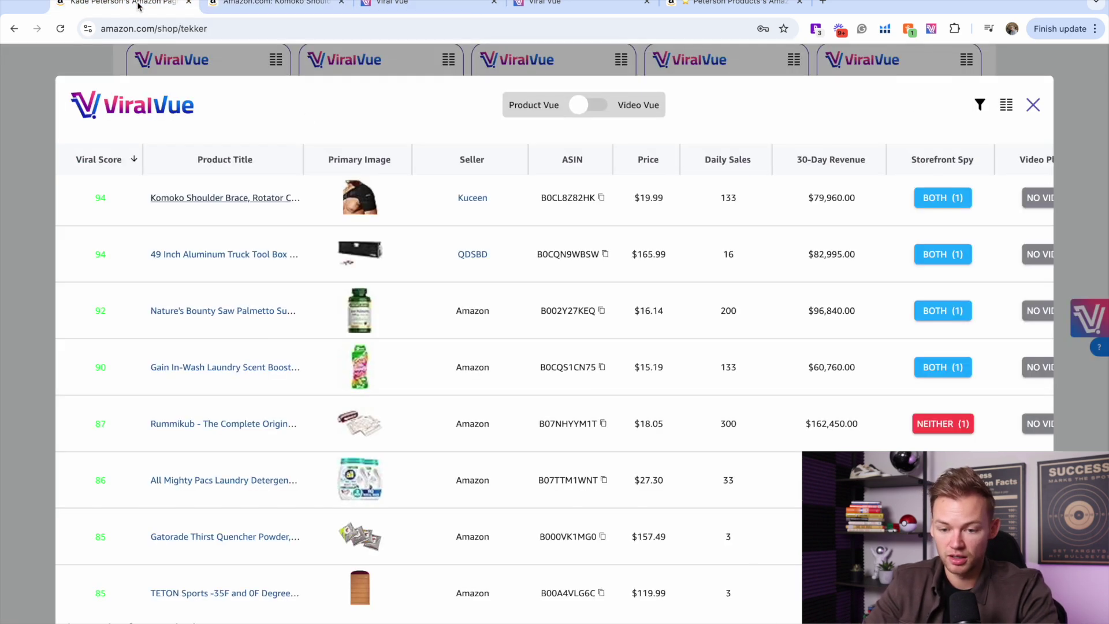
{"action": "scroll", "coordinate": [417, 222], "scroll_direction": "right", "scroll_amount": 5}
{"action": "scroll", "coordinate": [417, 223], "scroll_direction": "right", "scroll_amount": 5}
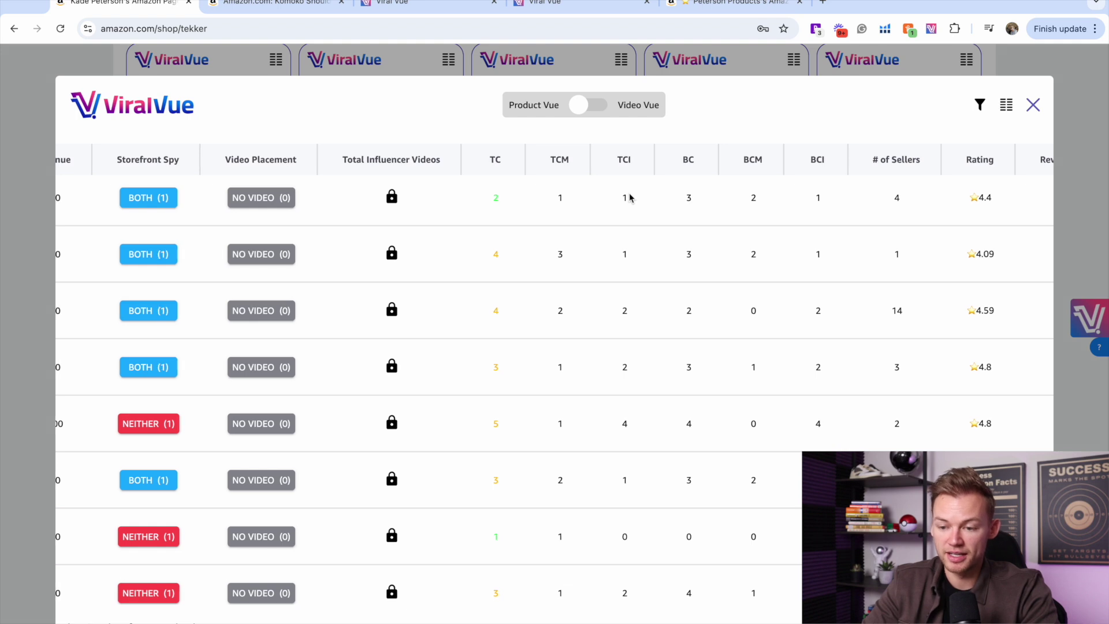
{"action": "scroll", "coordinate": [629, 198], "scroll_direction": "right", "scroll_amount": 2}
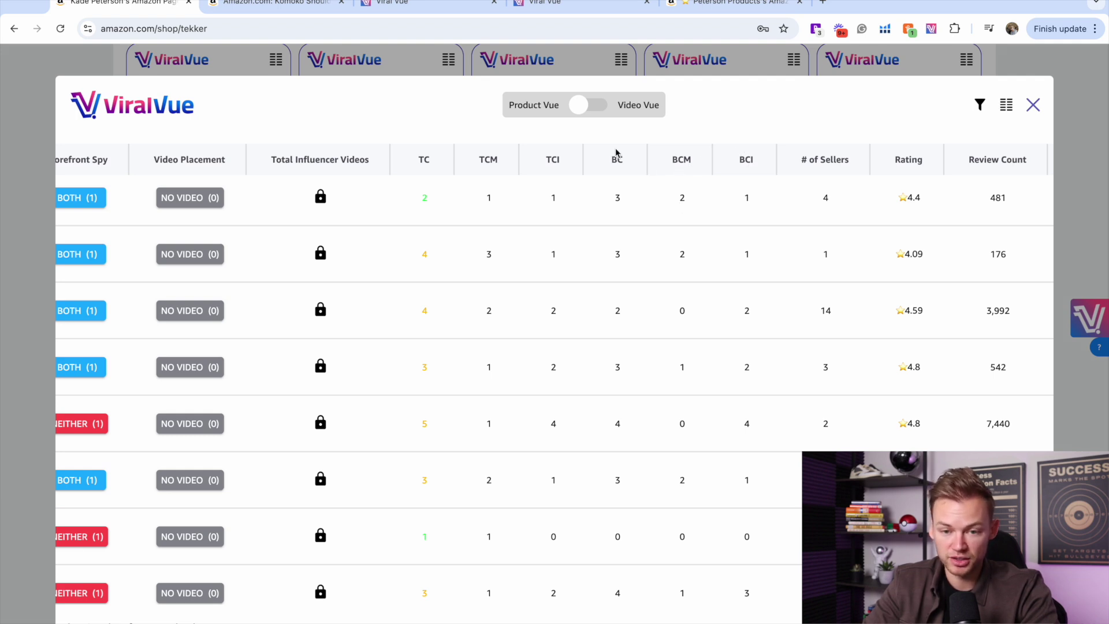
Close the Komoko video popup, look over the page's Videos section, then return to the storefront table
{"action": "left_click", "coordinate": [299, 7]}
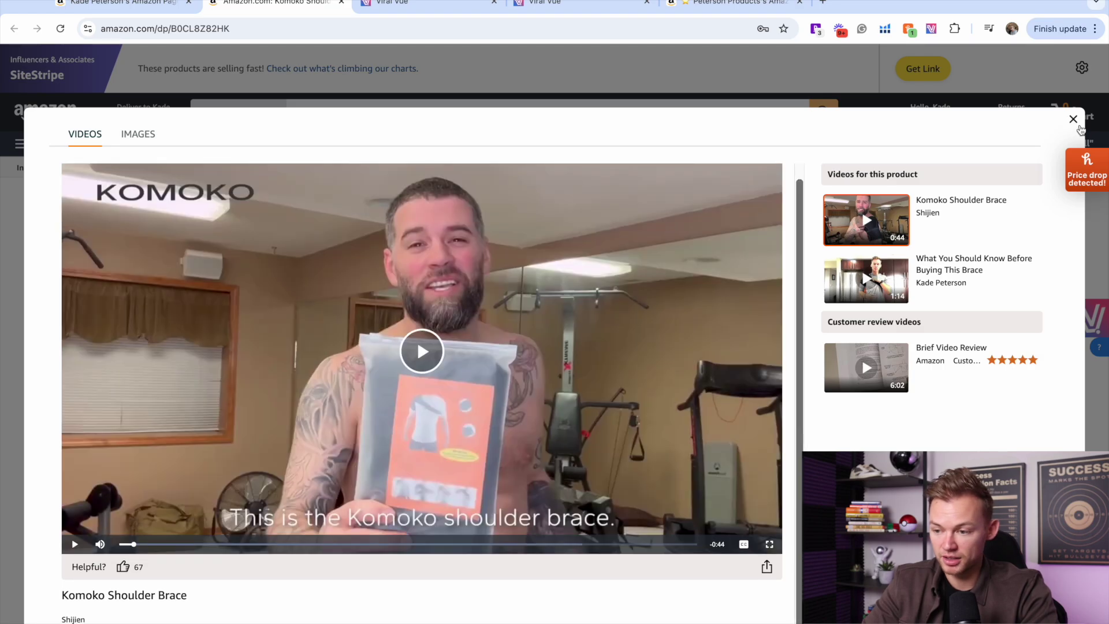
{"action": "left_click", "coordinate": [1073, 119]}
{"action": "scroll", "coordinate": [527, 319], "scroll_direction": "down", "scroll_amount": 15}
{"action": "scroll", "coordinate": [527, 318], "scroll_direction": "down", "scroll_amount": 20}
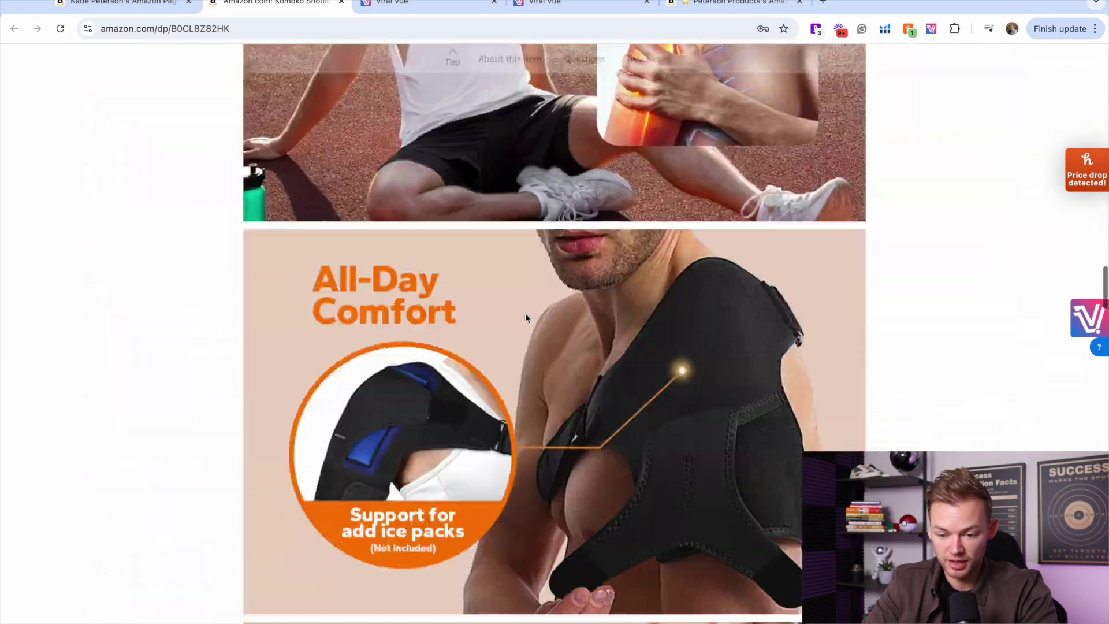
{"action": "scroll", "coordinate": [525, 315], "scroll_direction": "down", "scroll_amount": 5}
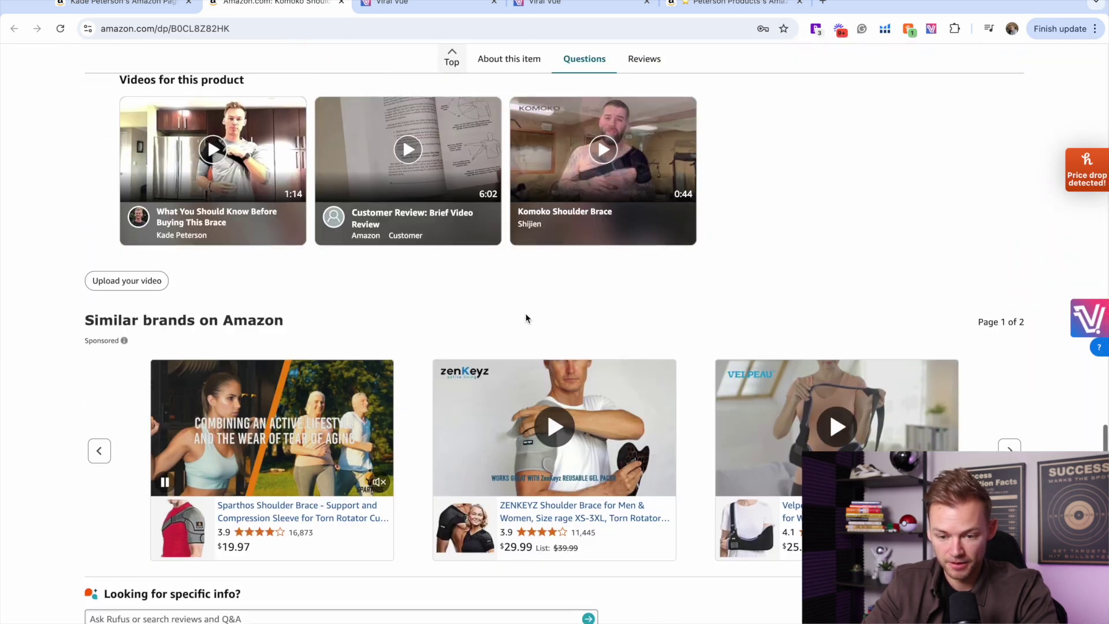
{"action": "scroll", "coordinate": [525, 317], "scroll_direction": "up", "scroll_amount": 2}
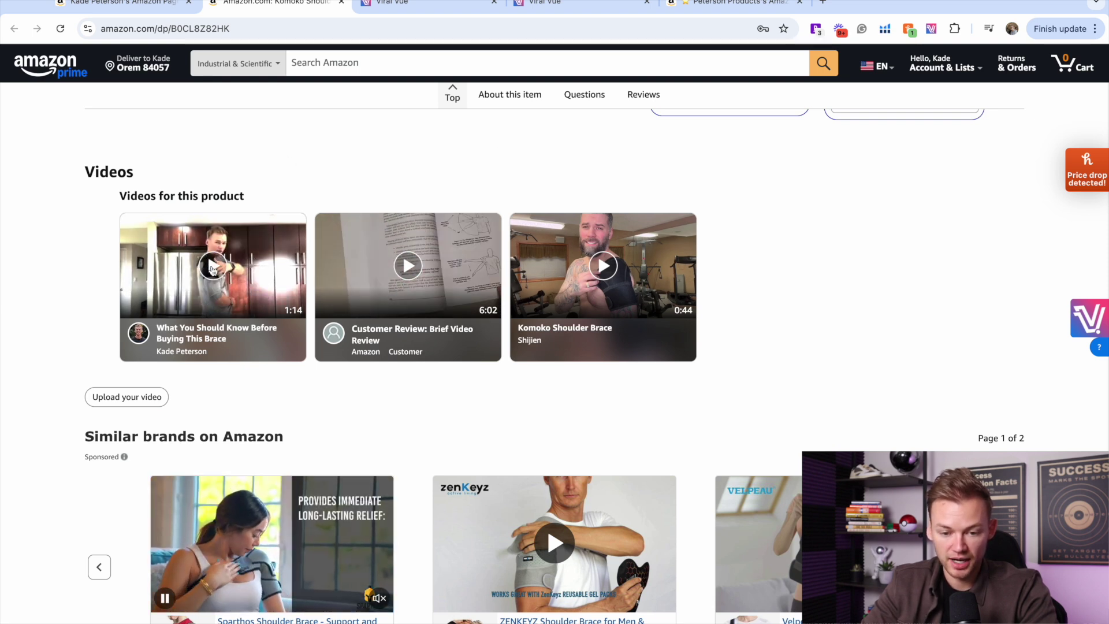
{"action": "left_click", "coordinate": [162, 11]}
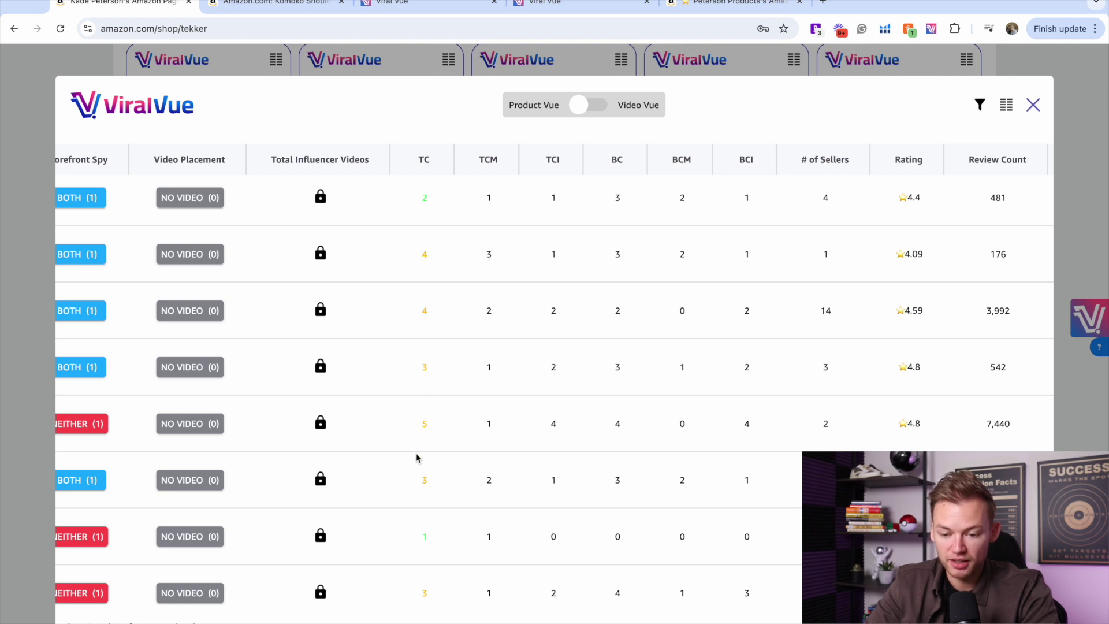
{"action": "scroll", "coordinate": [421, 539], "scroll_direction": "down", "scroll_amount": 5}
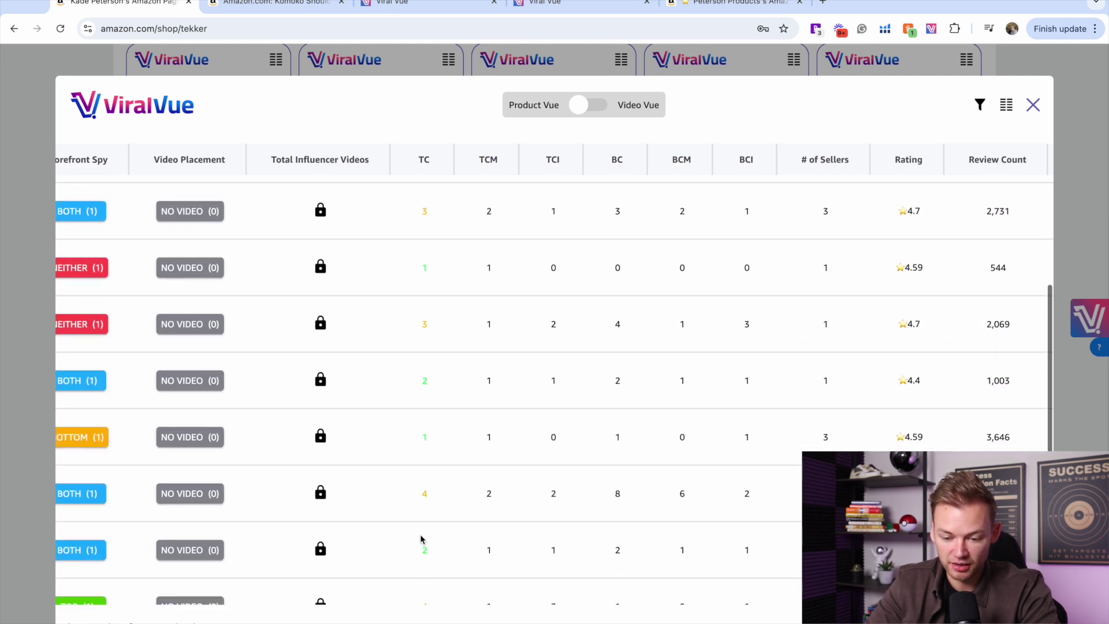
{"action": "scroll", "coordinate": [421, 539], "scroll_direction": "up", "scroll_amount": 10}
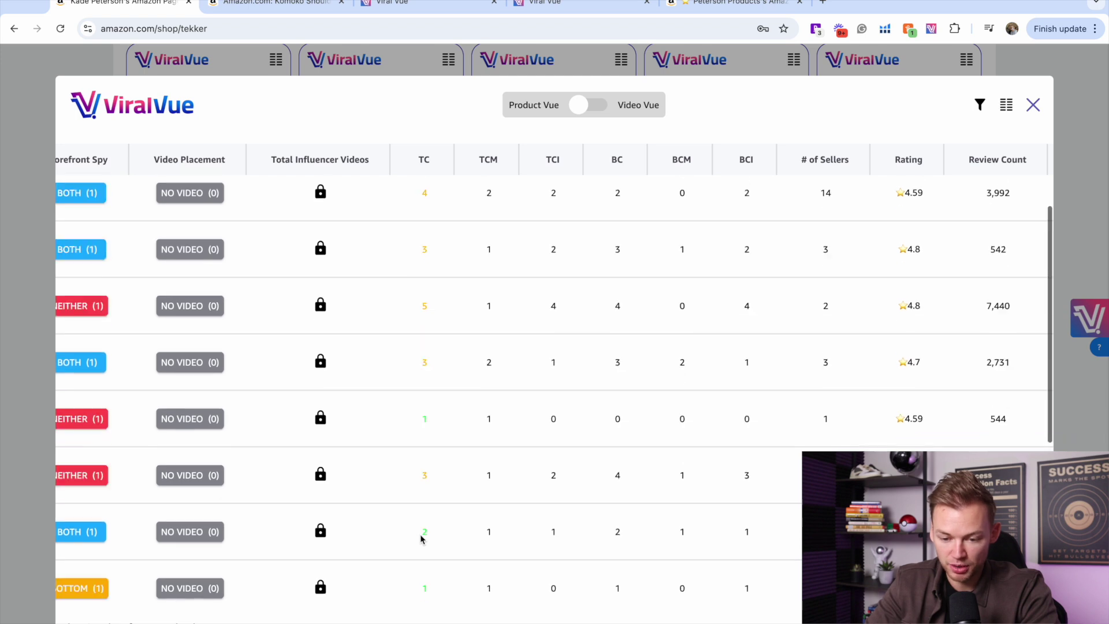
{"action": "scroll", "coordinate": [421, 539], "scroll_direction": "left", "scroll_amount": 10}
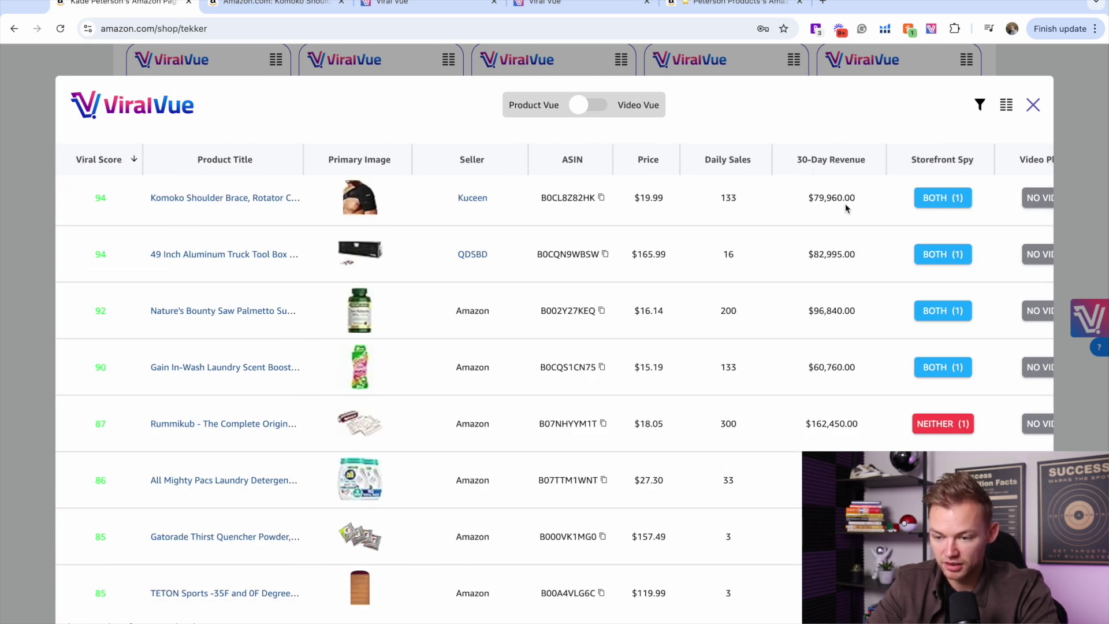
{"action": "scroll", "coordinate": [743, 490], "scroll_direction": "right", "scroll_amount": 10}
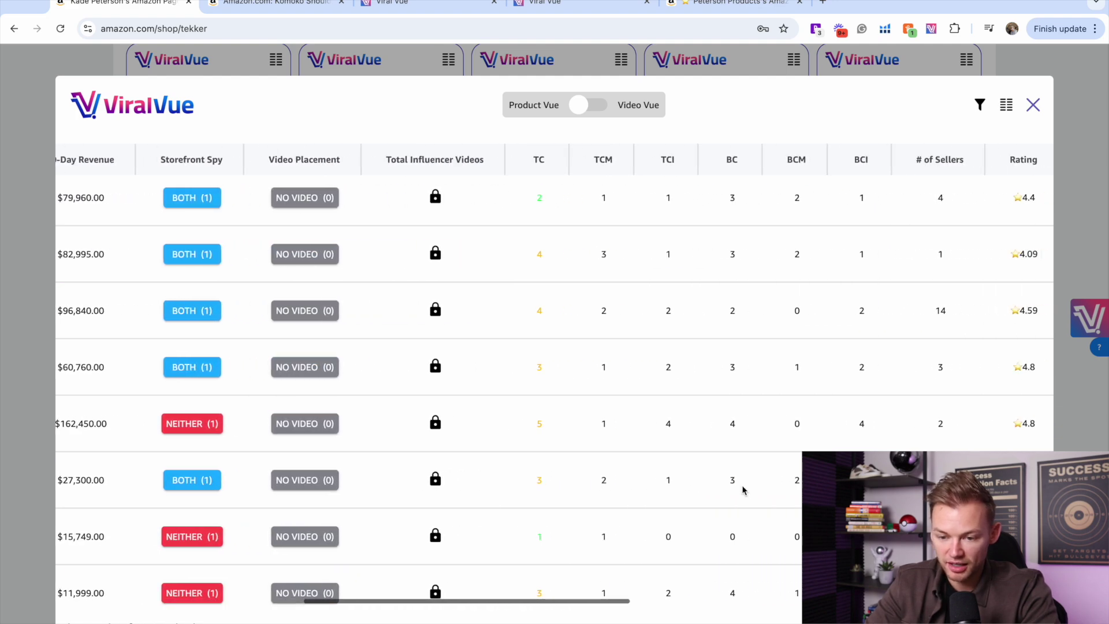
{"action": "scroll", "coordinate": [515, 314], "scroll_direction": "right", "scroll_amount": 3}
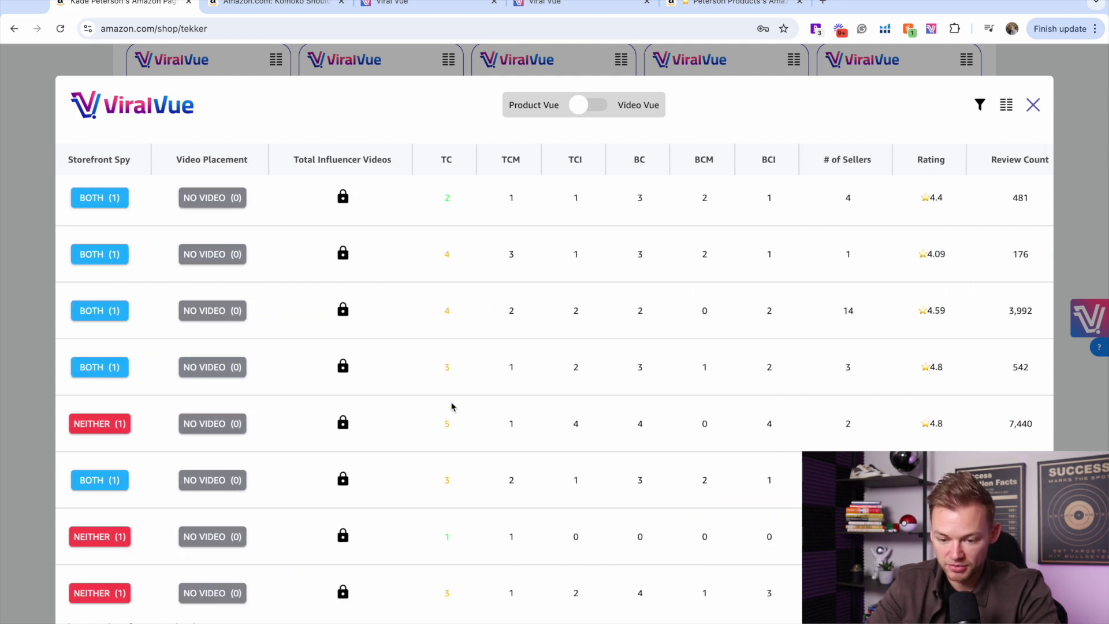
{"action": "scroll", "coordinate": [445, 460], "scroll_direction": "down", "scroll_amount": 7}
{"action": "scroll", "coordinate": [445, 462], "scroll_direction": "left", "scroll_amount": 6}
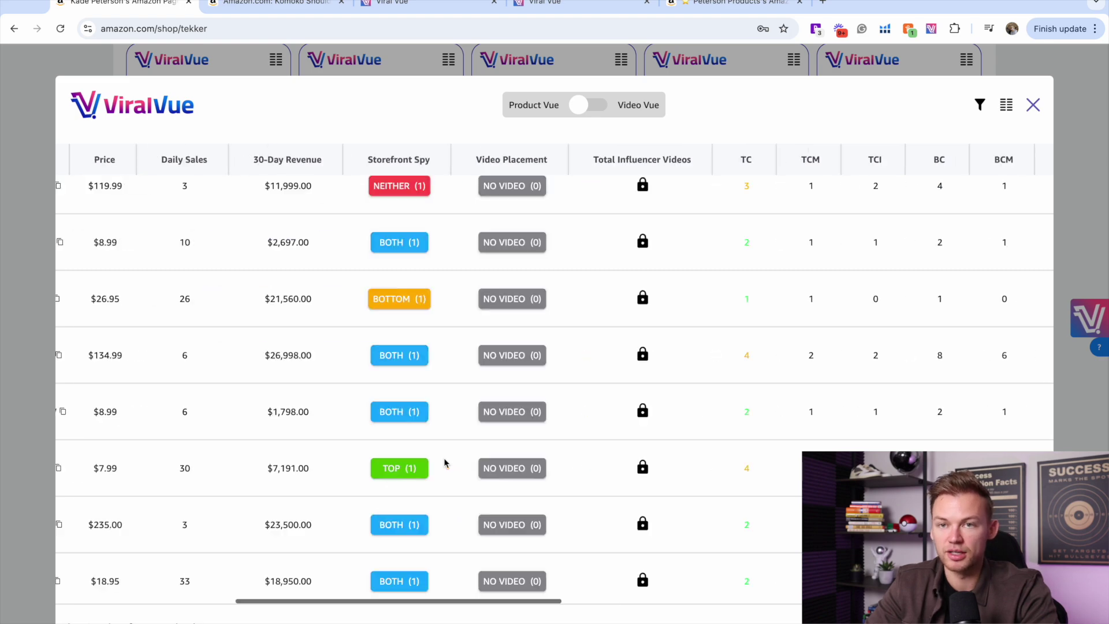
{"action": "scroll", "coordinate": [445, 462], "scroll_direction": "left", "scroll_amount": 6}
{"action": "scroll", "coordinate": [445, 462], "scroll_direction": "up", "scroll_amount": 7}
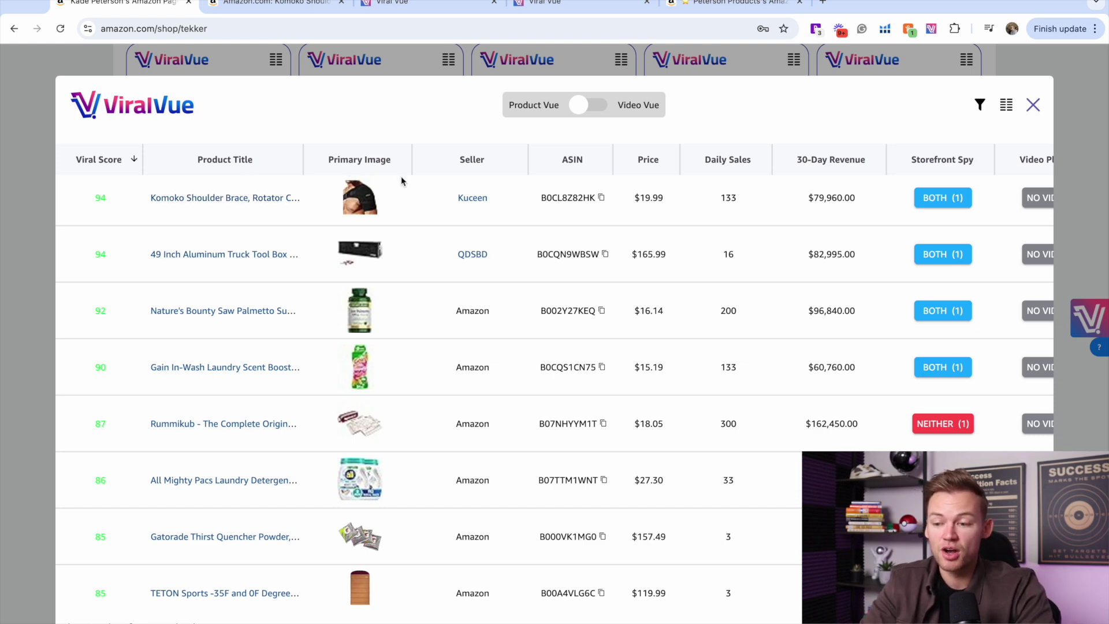
{"action": "scroll", "coordinate": [402, 179], "scroll_direction": "right", "scroll_amount": 10}
{"action": "scroll", "coordinate": [402, 179], "scroll_direction": "left", "scroll_amount": 10}
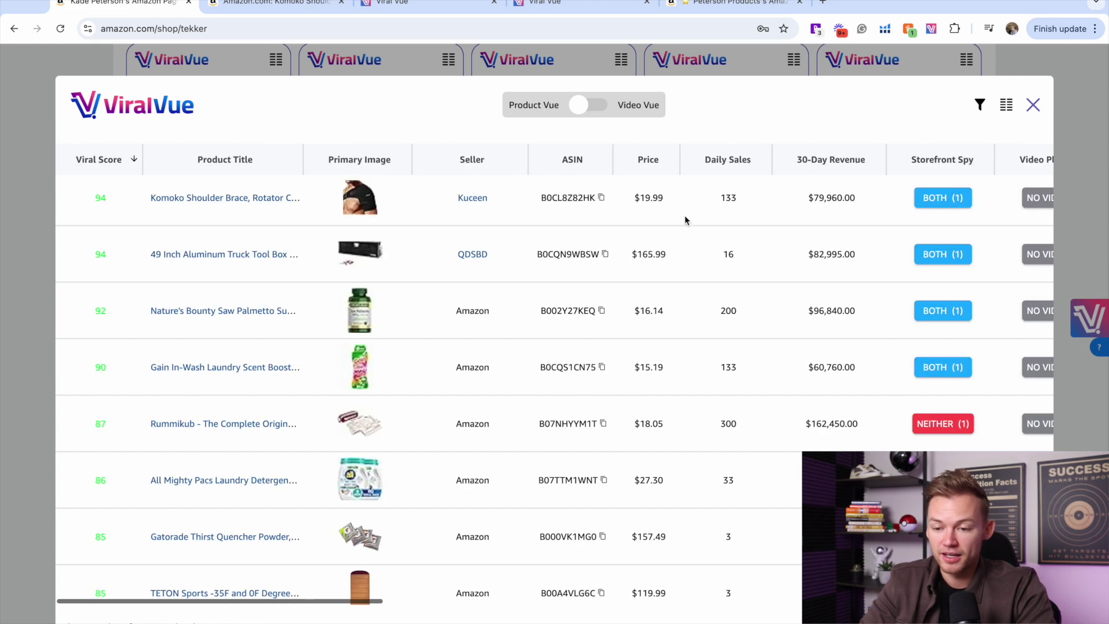
{"action": "mouse_move", "coordinate": [824, 162]}
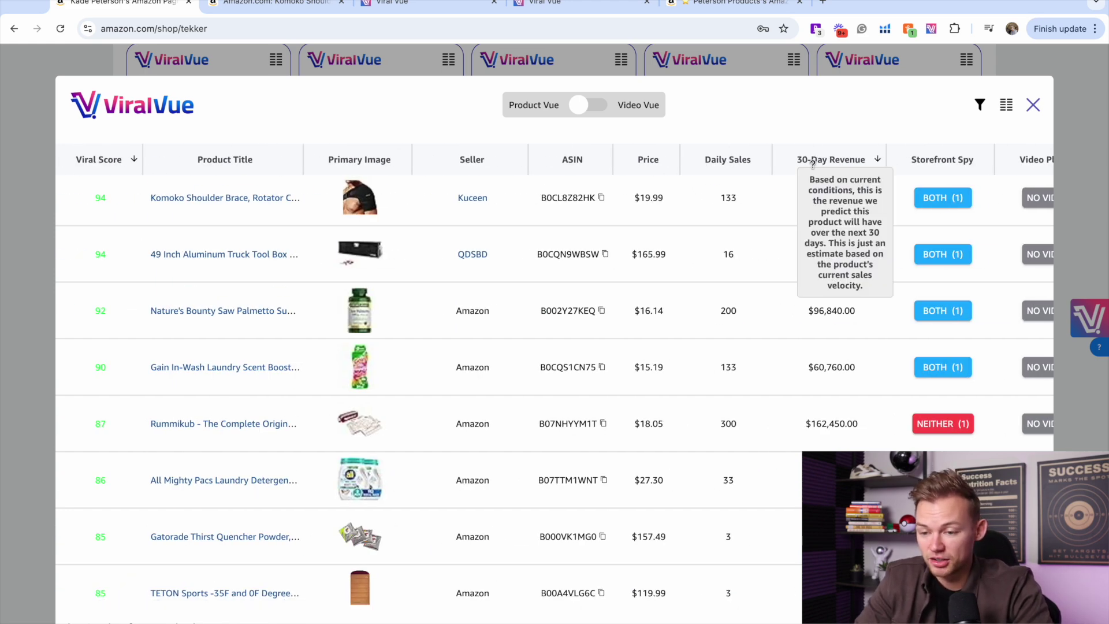
Sort the table by Daily Sales, then by 30-Day Revenue highest first
{"action": "left_click", "coordinate": [725, 159]}
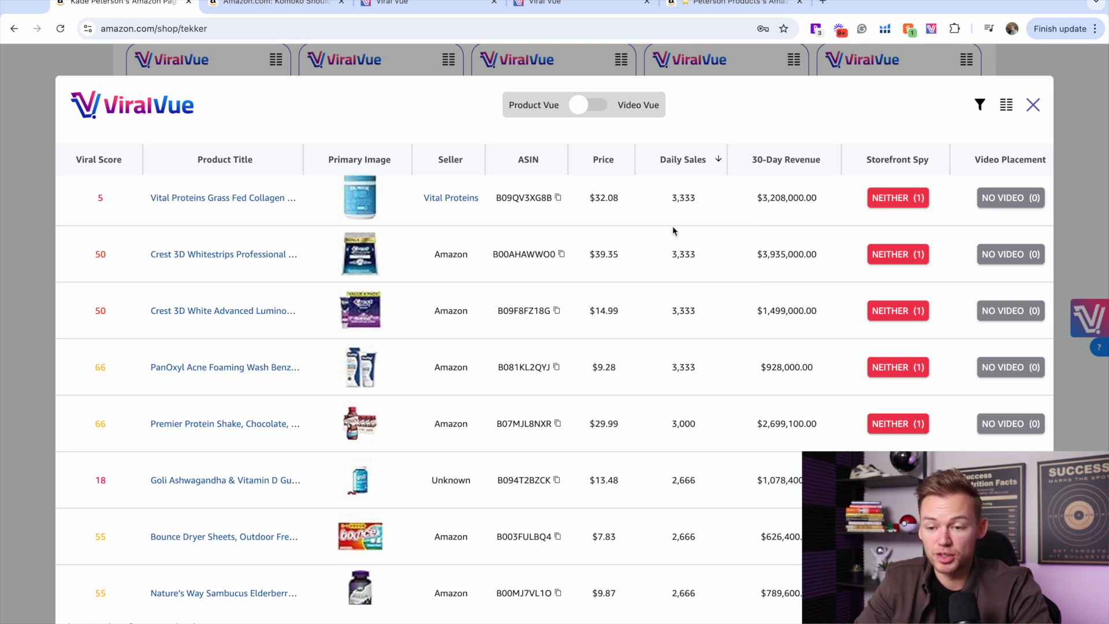
{"action": "left_click", "coordinate": [762, 160]}
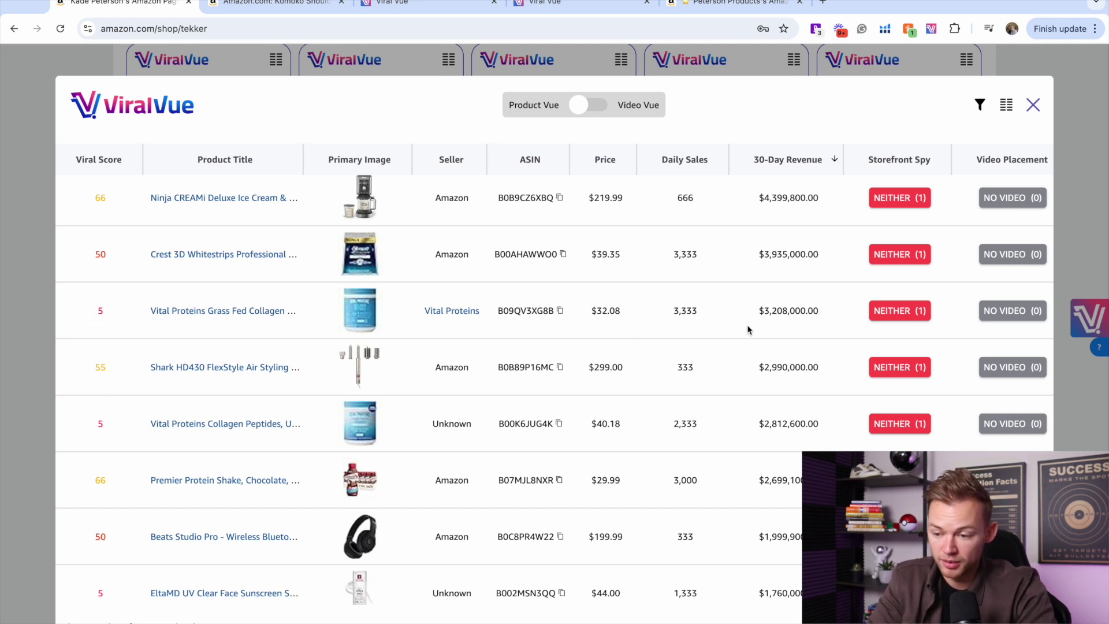
{"action": "scroll", "coordinate": [747, 327], "scroll_direction": "right", "scroll_amount": 8}
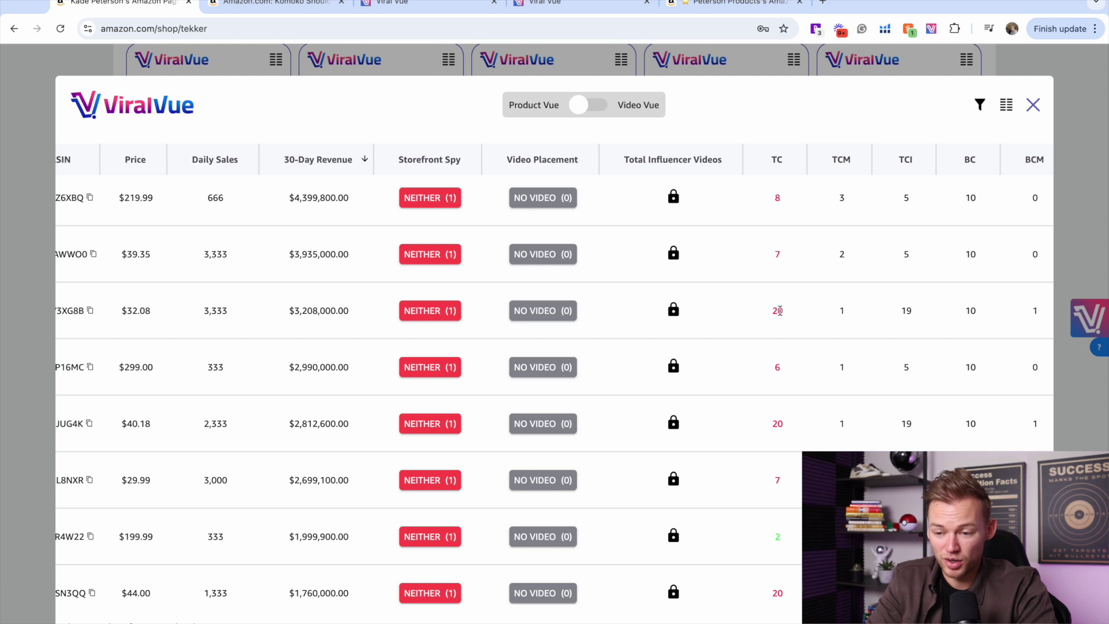
{"action": "scroll", "coordinate": [771, 317], "scroll_direction": "left", "scroll_amount": 8}
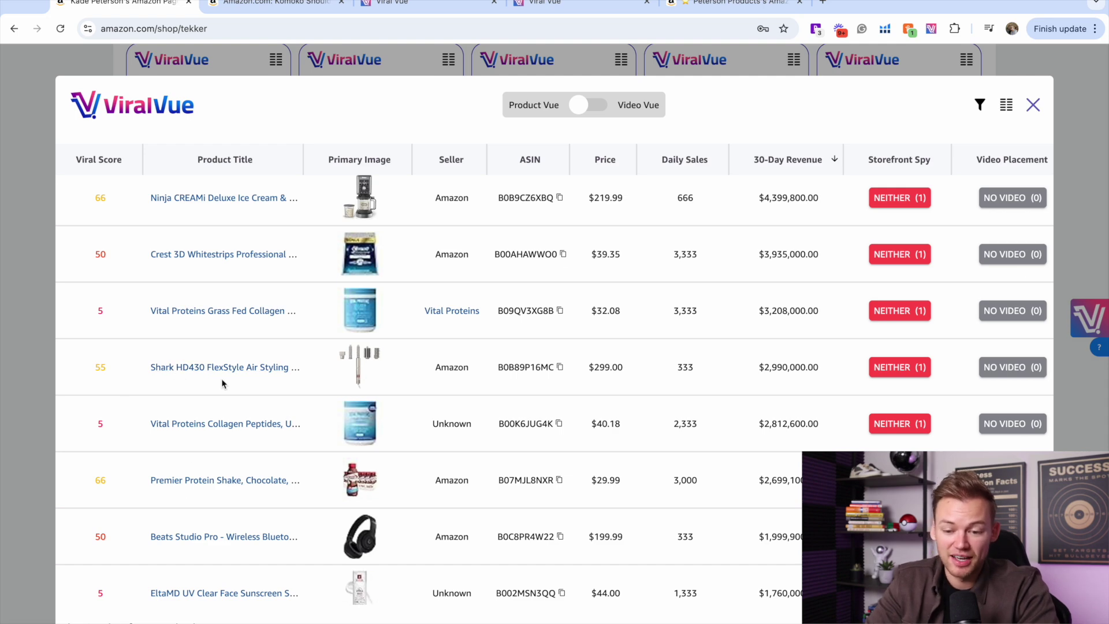
{"action": "scroll", "coordinate": [220, 379], "scroll_direction": "right", "scroll_amount": 1}
{"action": "scroll", "coordinate": [111, 376], "scroll_direction": "left", "scroll_amount": 1}
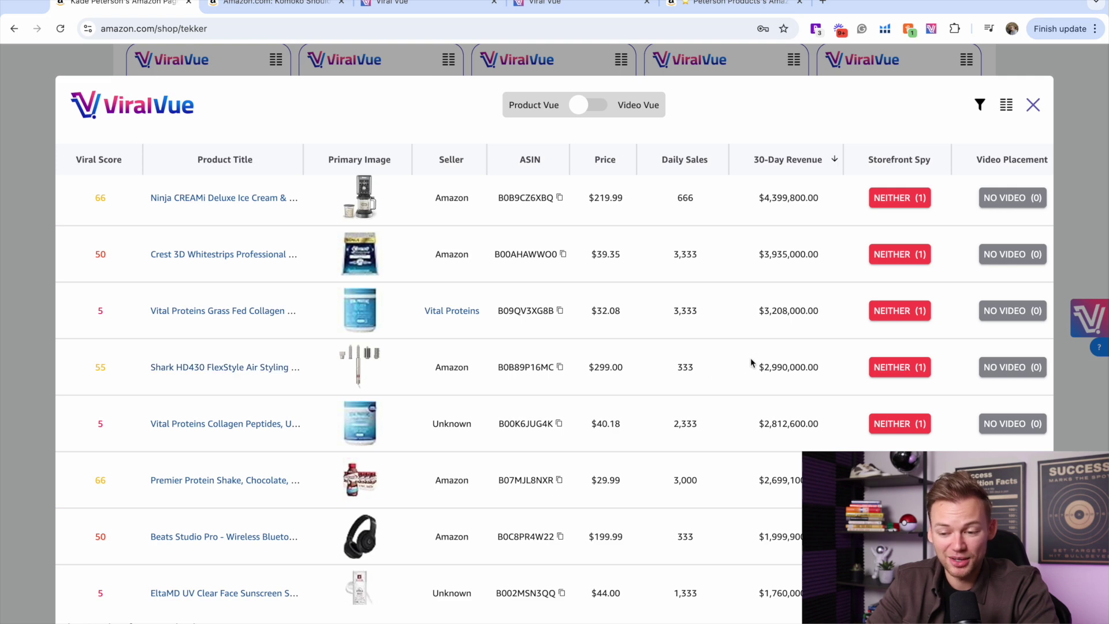
Scroll across and down the revenue-sorted table, led by the Ninja CREAMi Deluxe at $4,399,800.00
{"action": "scroll", "coordinate": [622, 372], "scroll_direction": "right", "scroll_amount": 10}
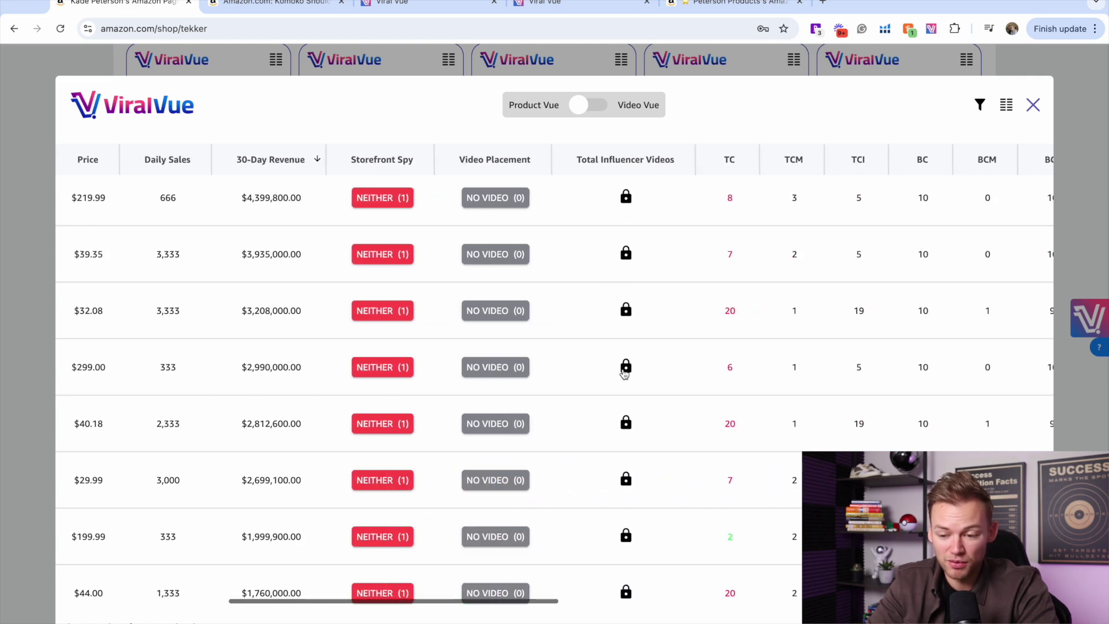
{"action": "scroll", "coordinate": [623, 374], "scroll_direction": "right", "scroll_amount": 1}
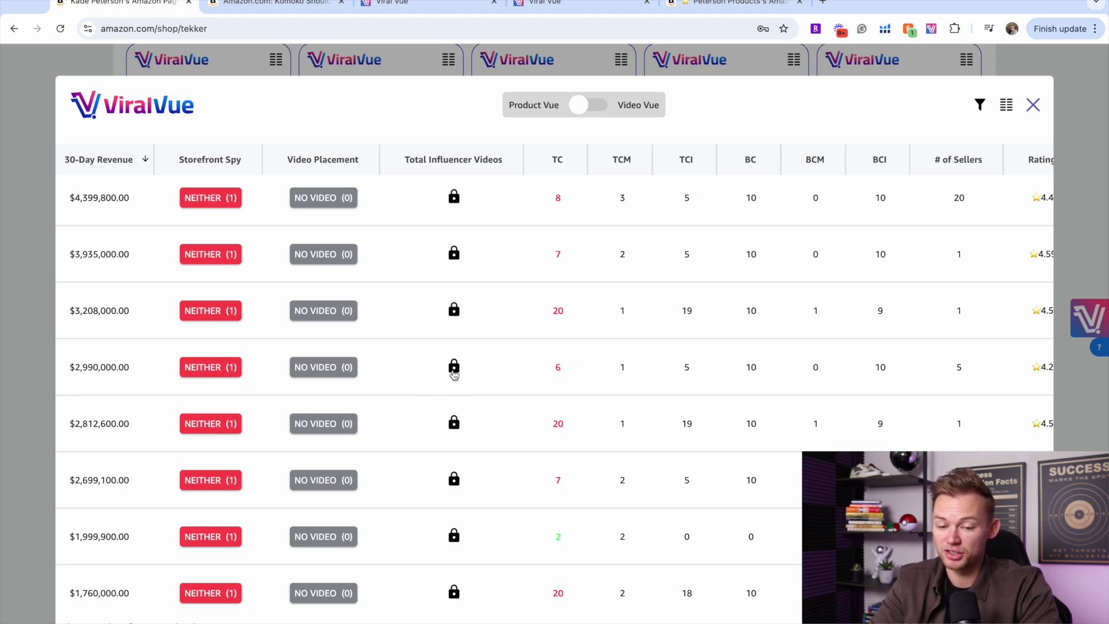
{"action": "scroll", "coordinate": [454, 372], "scroll_direction": "left", "scroll_amount": 10}
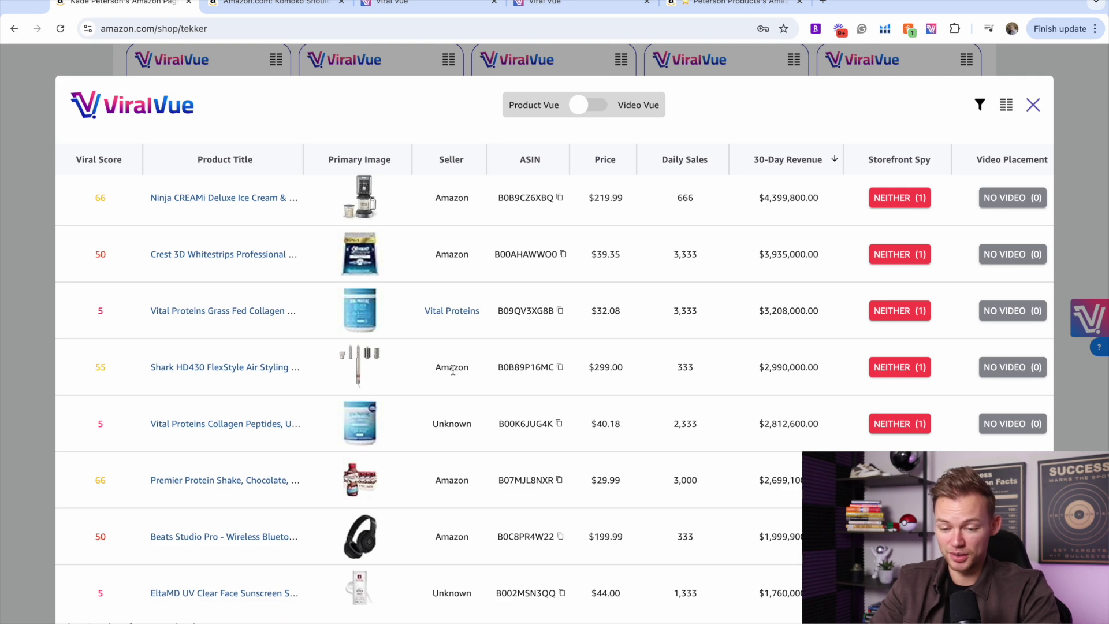
{"action": "scroll", "coordinate": [453, 370], "scroll_direction": "right", "scroll_amount": 5}
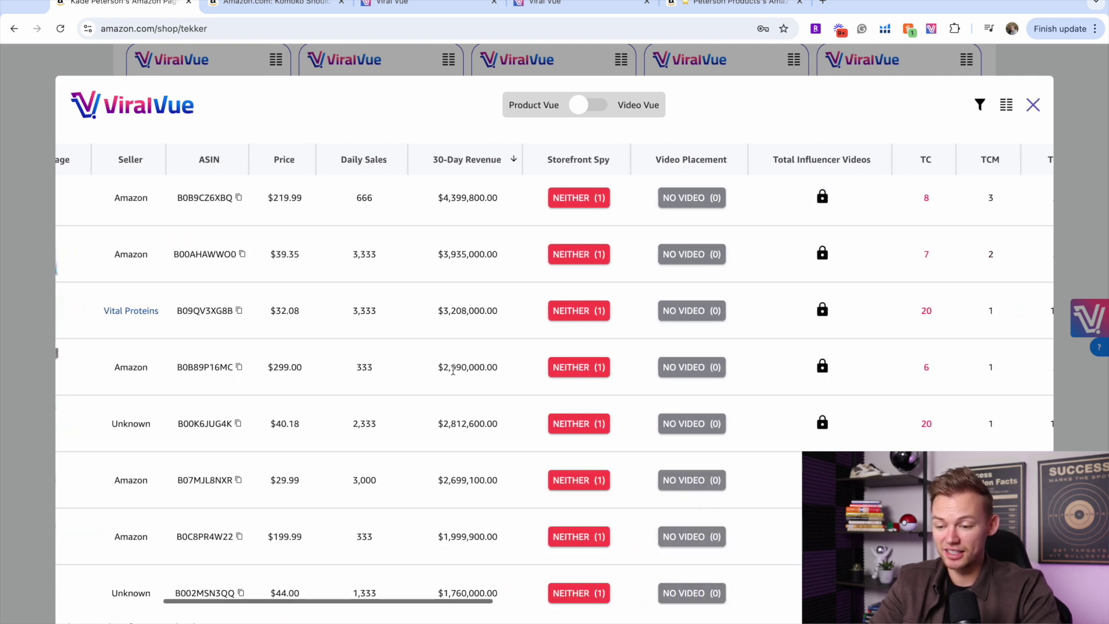
{"action": "scroll", "coordinate": [820, 370], "scroll_direction": "left", "scroll_amount": 5}
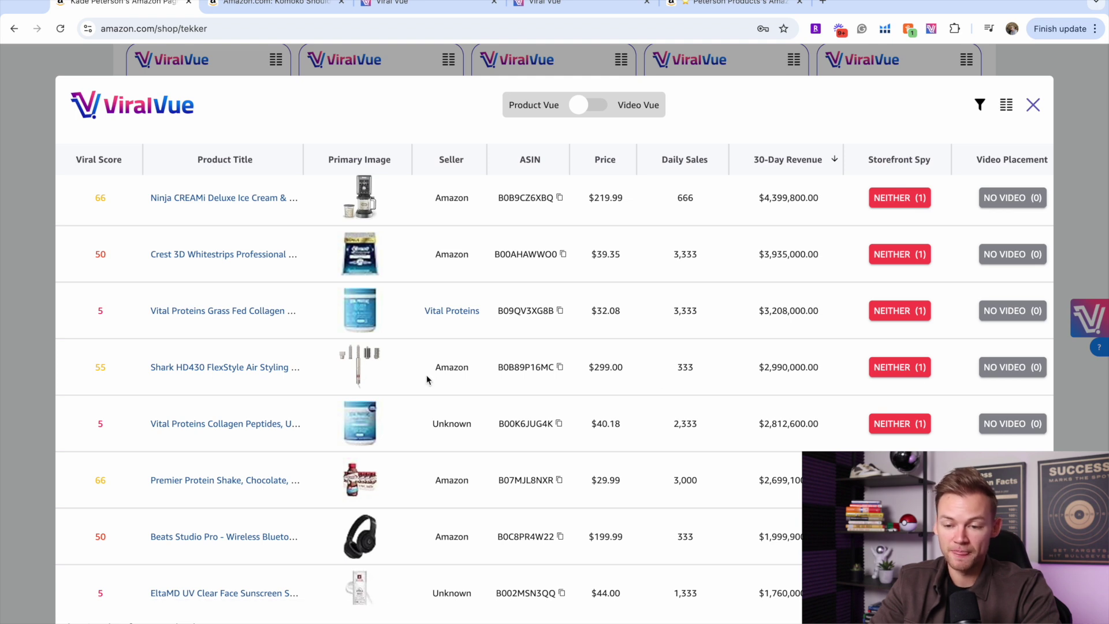
{"action": "scroll", "coordinate": [619, 192], "scroll_direction": "down", "scroll_amount": 1}
{"action": "scroll", "coordinate": [544, 266], "scroll_direction": "down", "scroll_amount": 1}
{"action": "scroll", "coordinate": [544, 266], "scroll_direction": "up", "scroll_amount": 2}
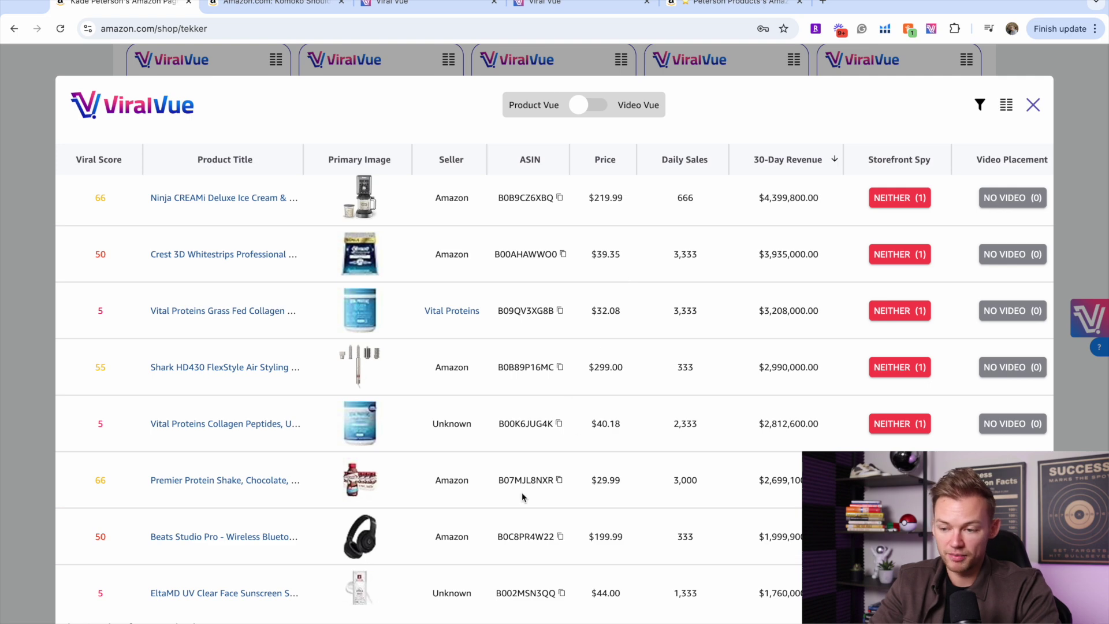
{"action": "scroll", "coordinate": [521, 492], "scroll_direction": "right", "scroll_amount": 6}
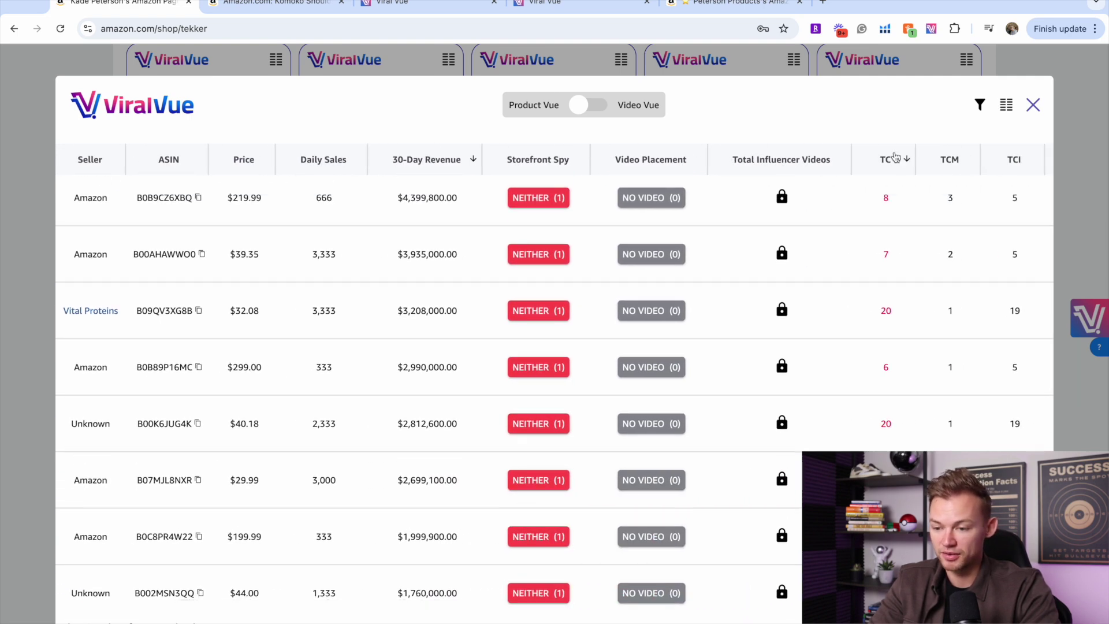
Sort the table by TC, reverse it to lowest first, and scroll across the columns
{"action": "left_click", "coordinate": [894, 158]}
{"action": "scroll", "coordinate": [865, 193], "scroll_direction": "right", "scroll_amount": 3}
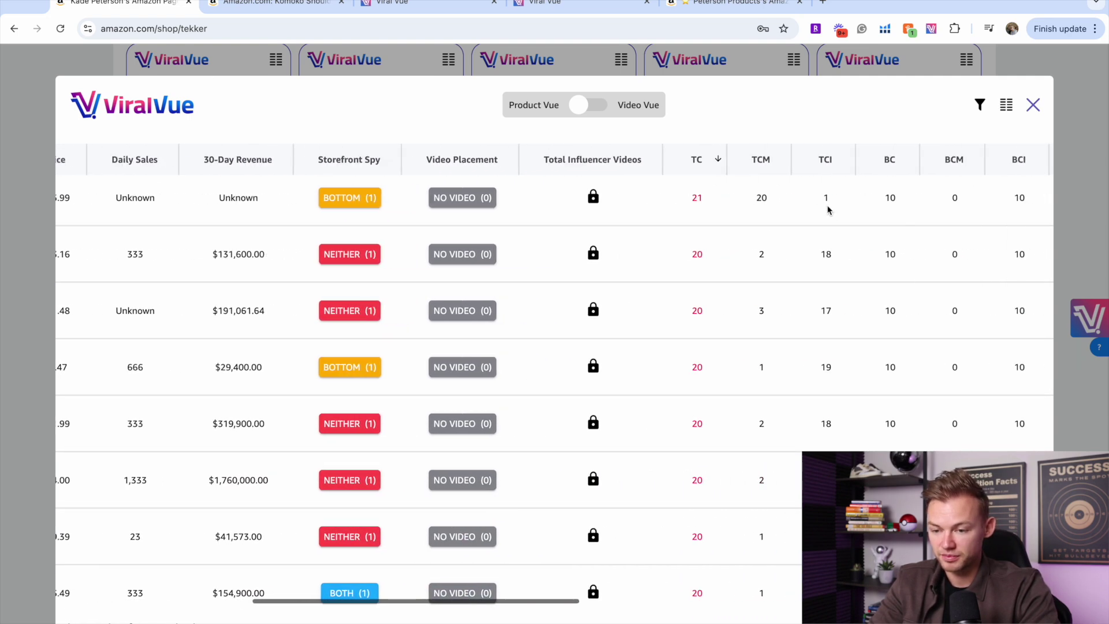
{"action": "left_click", "coordinate": [694, 161]}
{"action": "scroll", "coordinate": [727, 231], "scroll_direction": "right", "scroll_amount": 2}
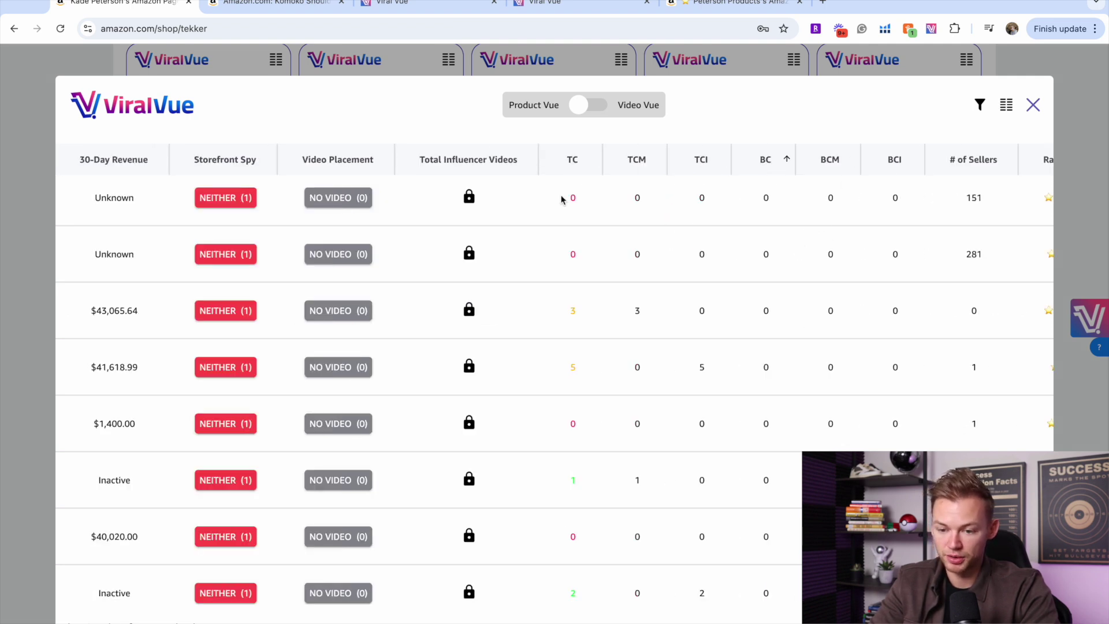
{"action": "scroll", "coordinate": [608, 503], "scroll_direction": "left", "scroll_amount": 10}
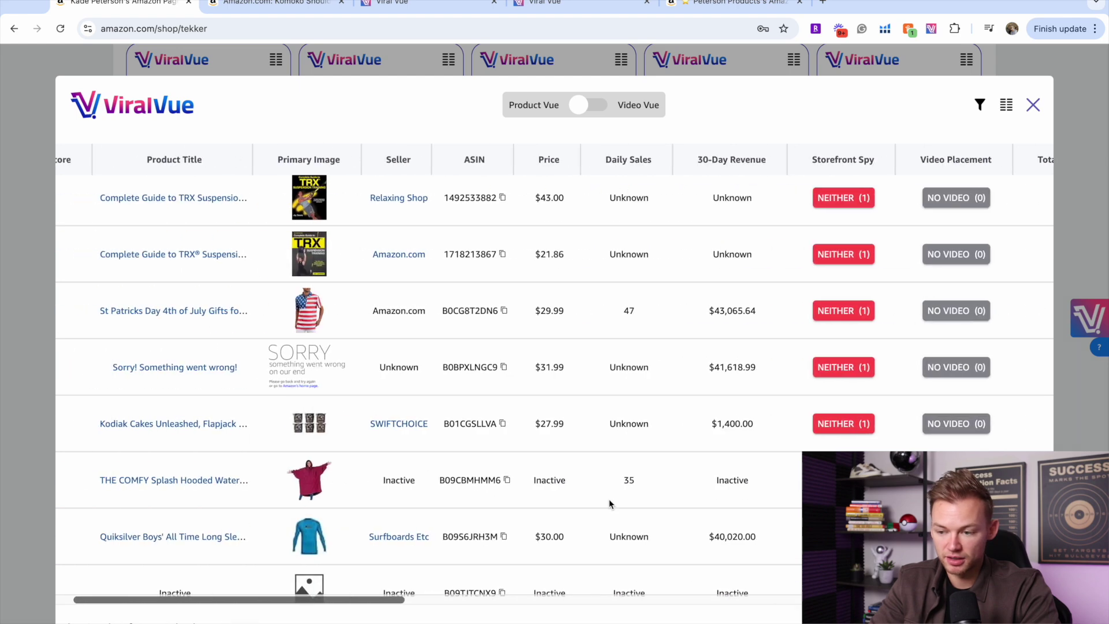
{"action": "scroll", "coordinate": [744, 465], "scroll_direction": "right", "scroll_amount": 2}
{"action": "scroll", "coordinate": [764, 449], "scroll_direction": "right", "scroll_amount": 8}
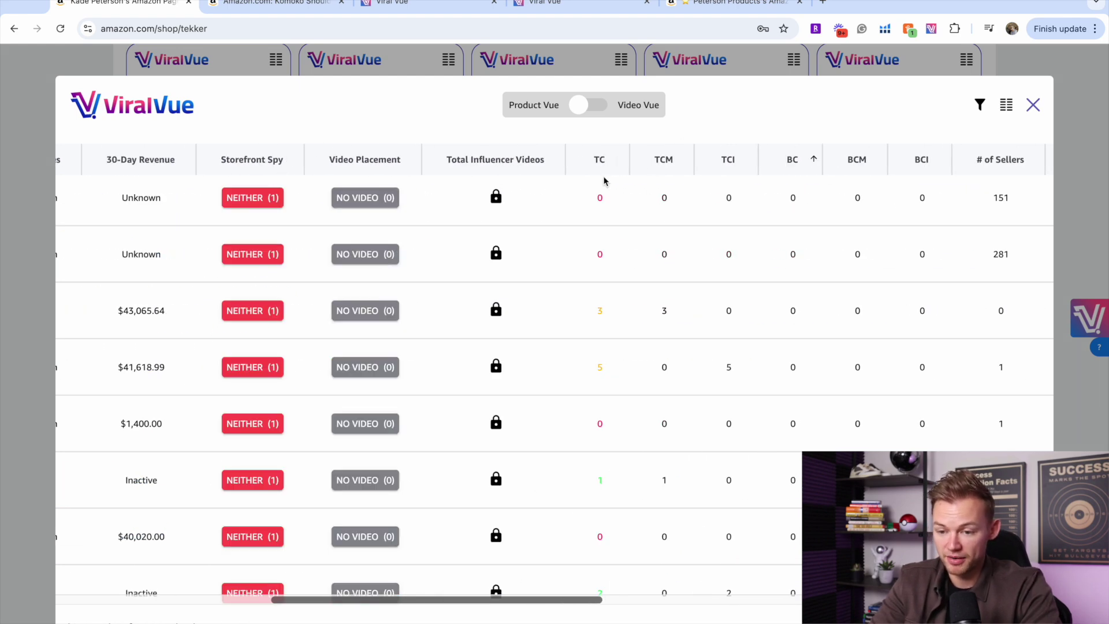
{"action": "scroll", "coordinate": [595, 369], "scroll_direction": "left", "scroll_amount": 12}
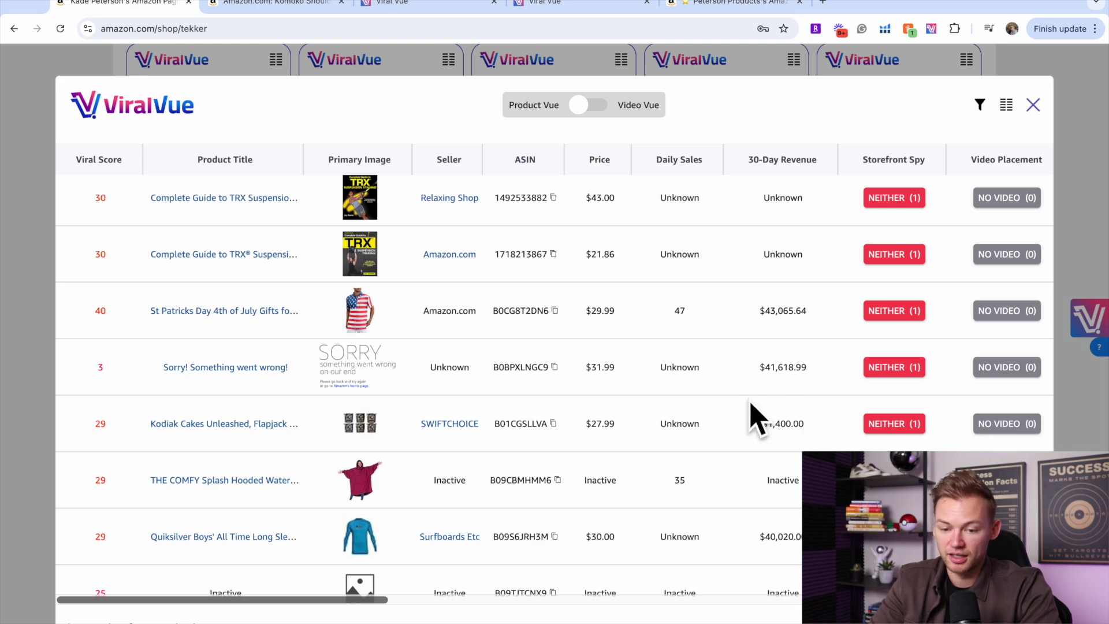
{"action": "scroll", "coordinate": [451, 413], "scroll_direction": "down", "scroll_amount": 5}
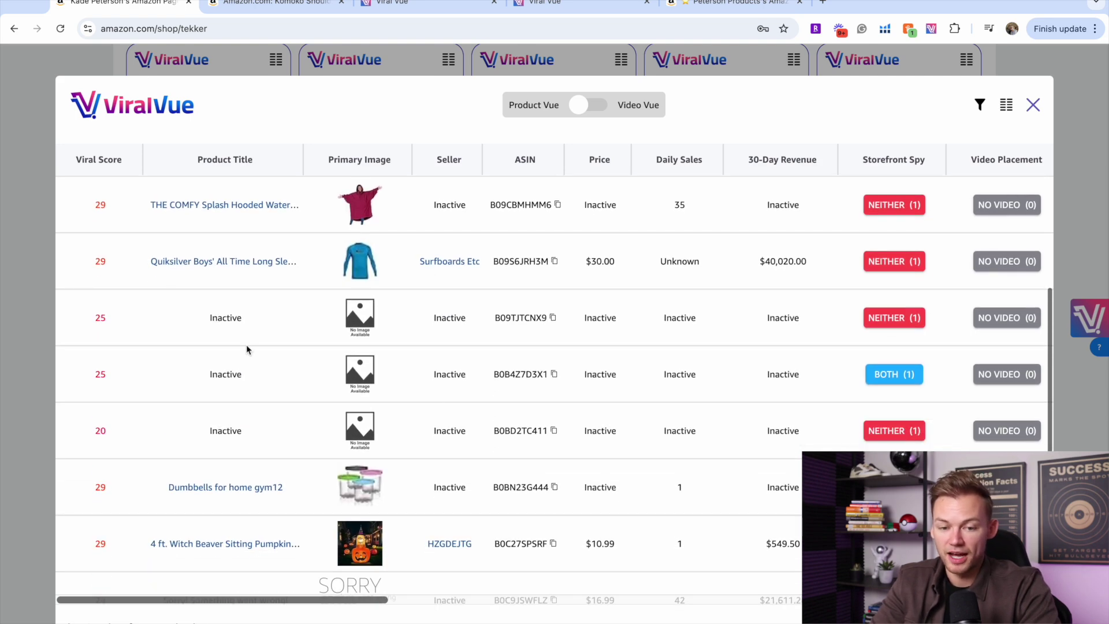
Sort by Viral Score highest first, scan the columns, and switch the panel to Video Vue
{"action": "left_click", "coordinate": [99, 160]}
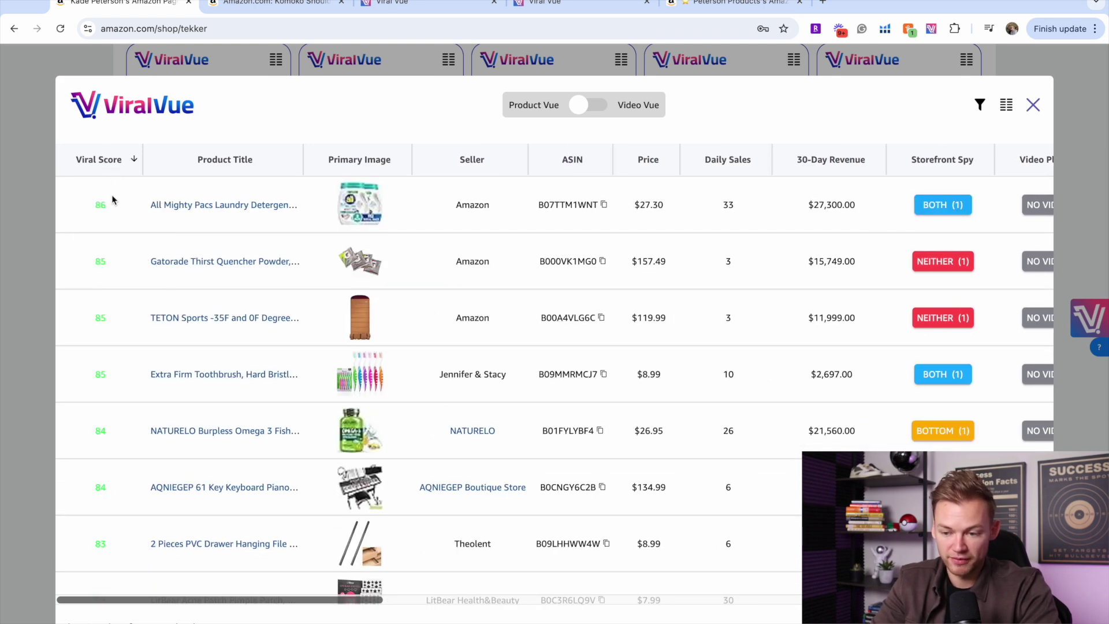
{"action": "scroll", "coordinate": [800, 228], "scroll_direction": "right", "scroll_amount": 3}
{"action": "scroll", "coordinate": [799, 228], "scroll_direction": "right", "scroll_amount": 2}
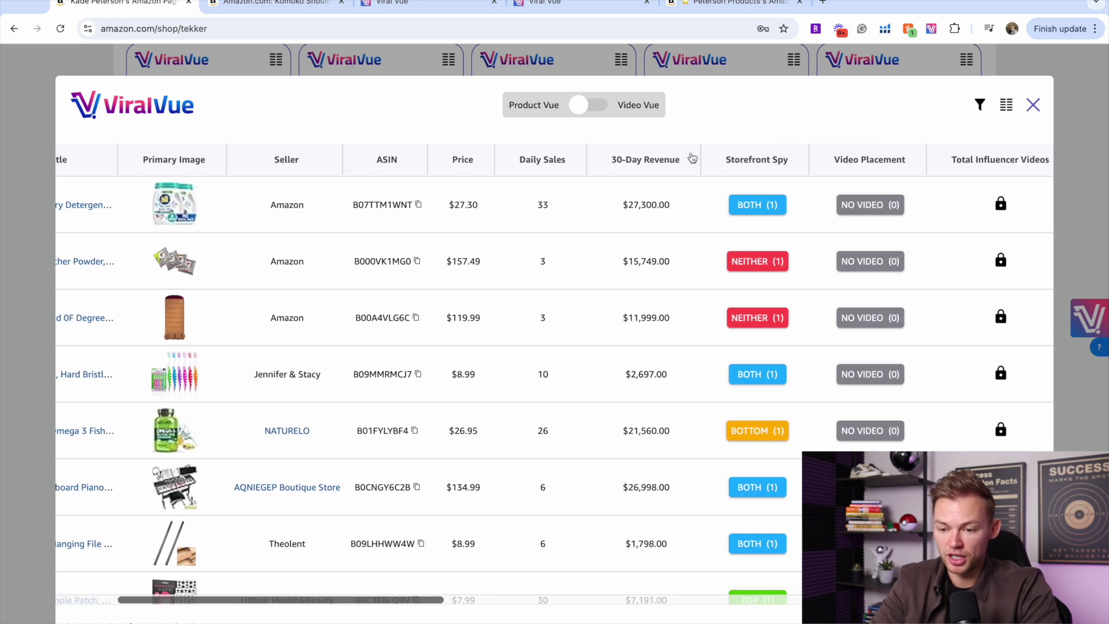
{"action": "scroll", "coordinate": [610, 209], "scroll_direction": "right", "scroll_amount": 12}
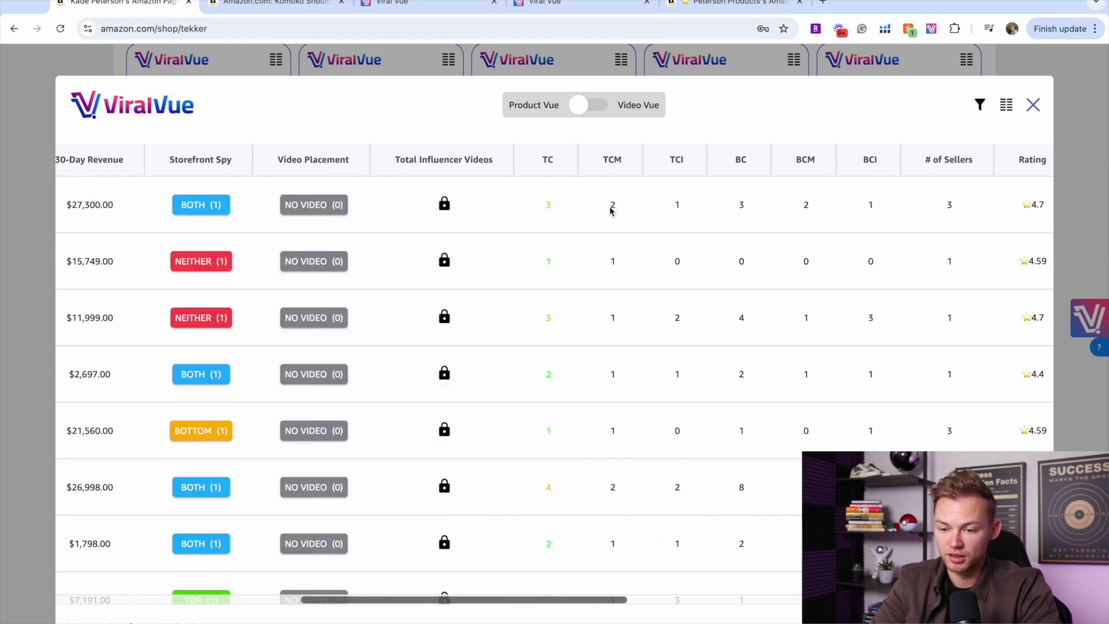
{"action": "scroll", "coordinate": [585, 212], "scroll_direction": "left", "scroll_amount": 15}
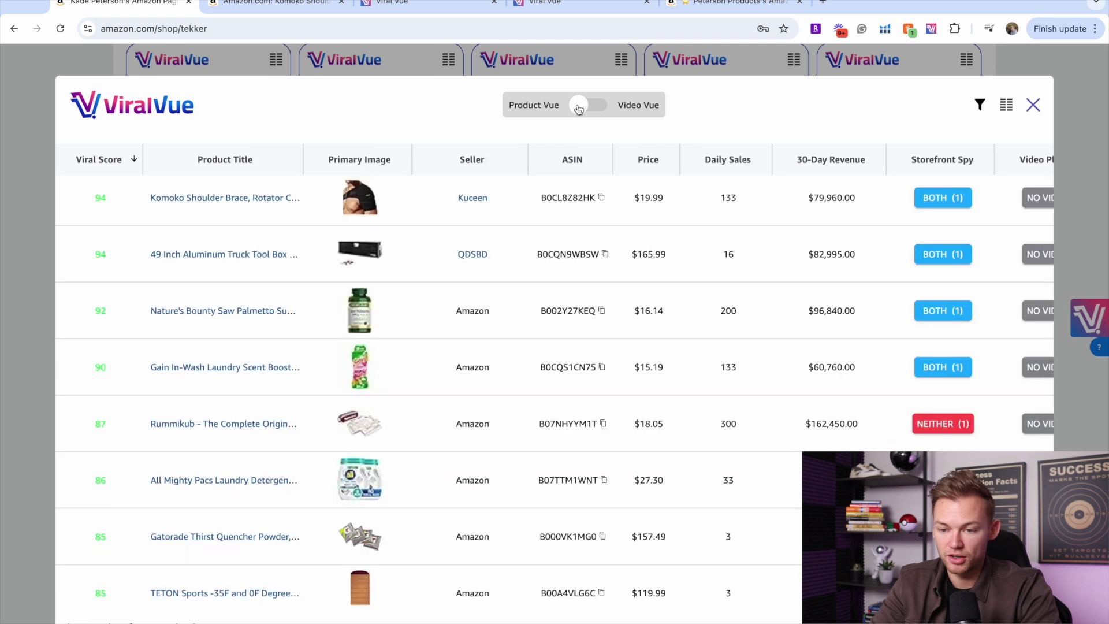
{"action": "left_click", "coordinate": [588, 104]}
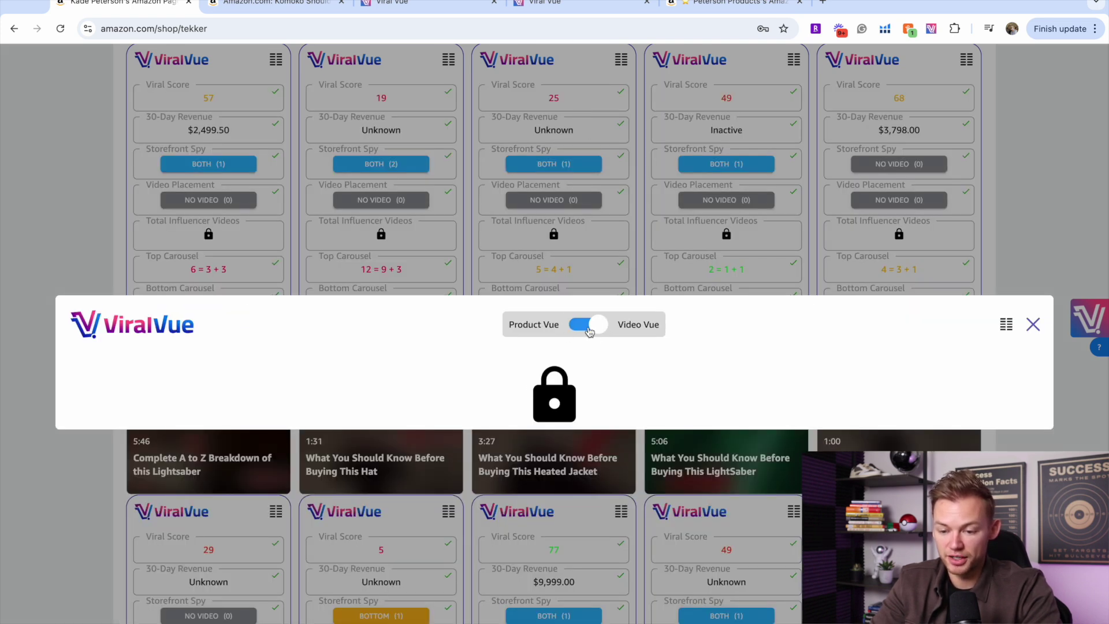
Toggle between Product Vue and the locked Video Vue, then close the product table
{"action": "left_click", "coordinate": [588, 325]}
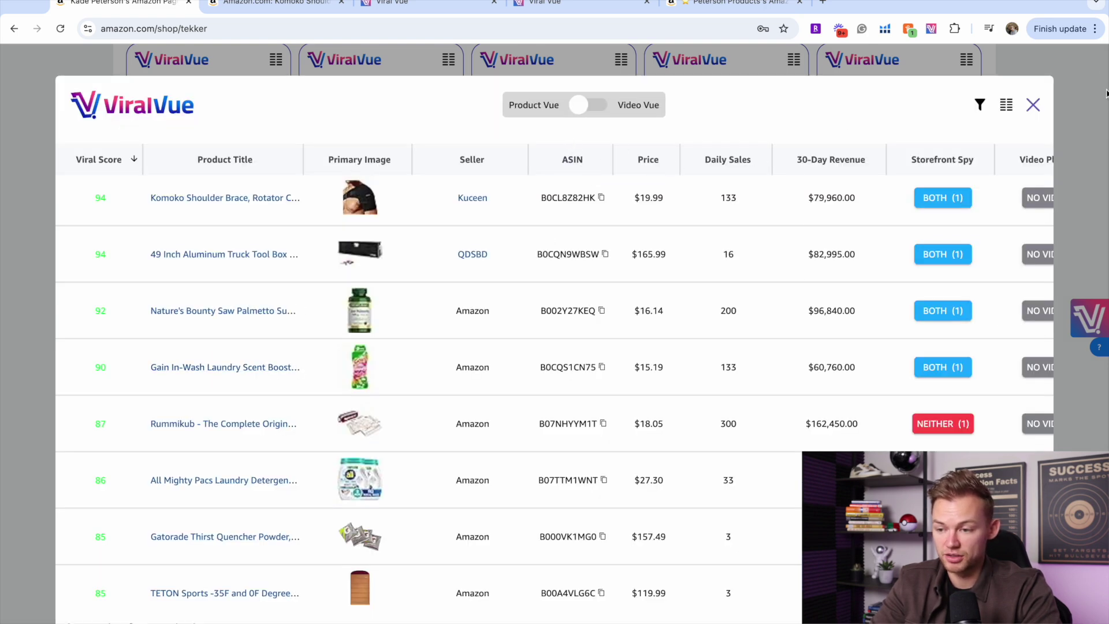
{"action": "left_click", "coordinate": [582, 106]}
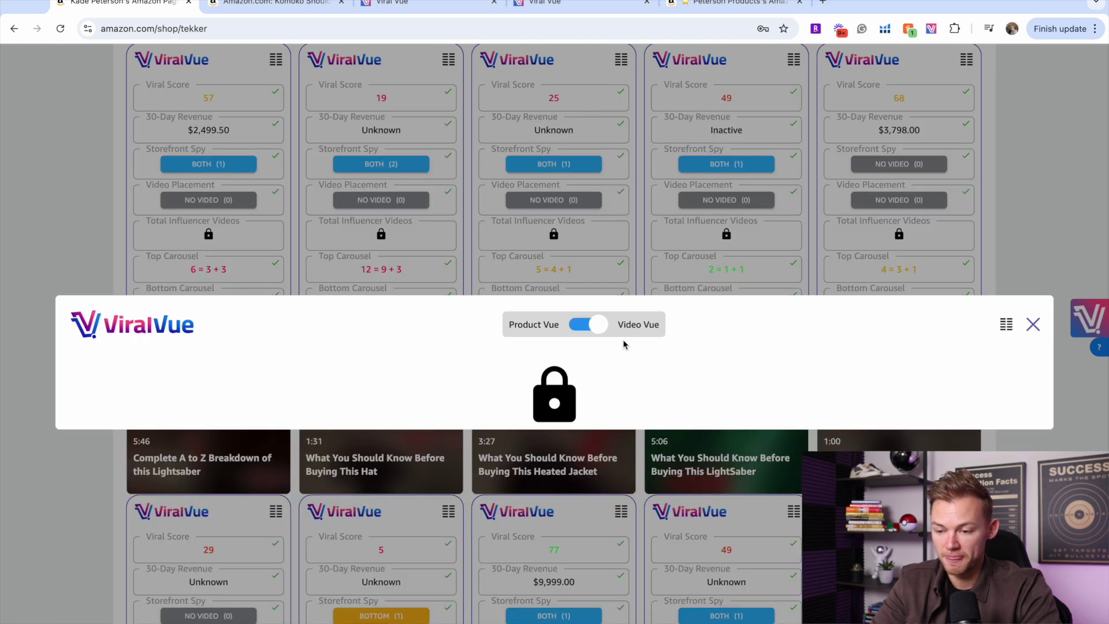
{"action": "left_click", "coordinate": [600, 326]}
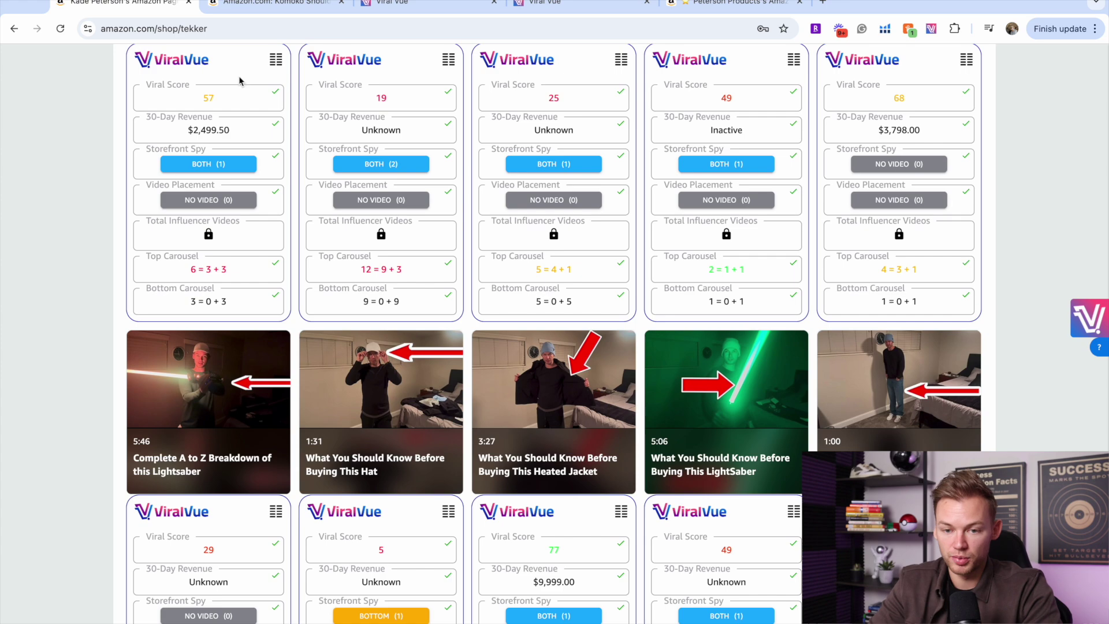
{"action": "left_click", "coordinate": [1032, 105]}
Switch to the Komoko Shoulder Brace page showing Viral Score 96 and open the department dropdown
{"action": "key", "text": "ctrl+Tab"}
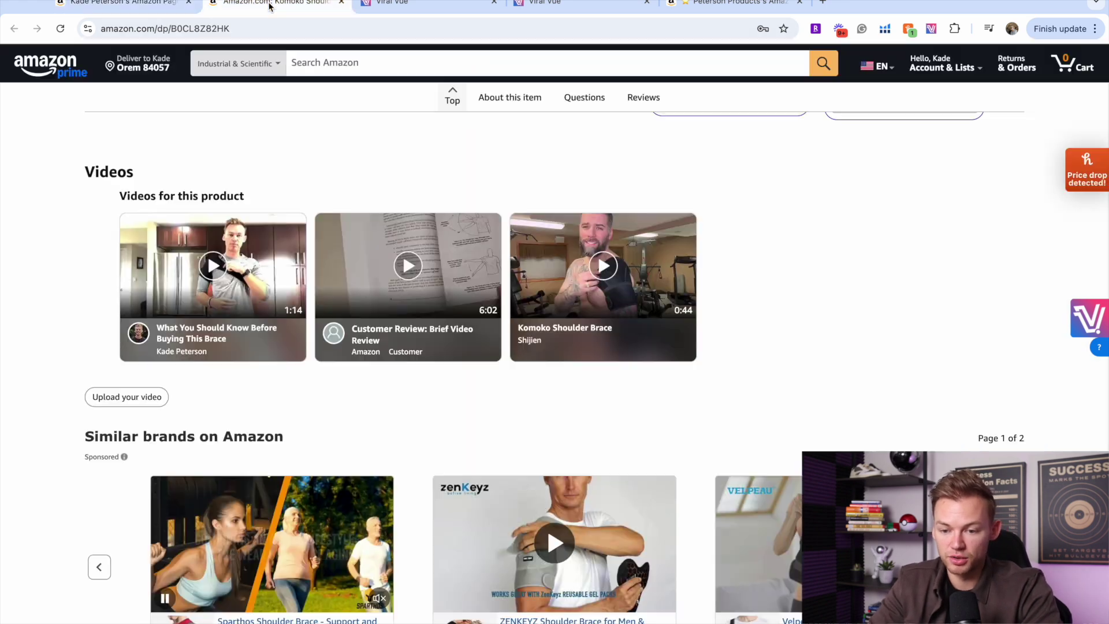
{"action": "scroll", "coordinate": [546, 528], "scroll_direction": "up", "scroll_amount": 20}
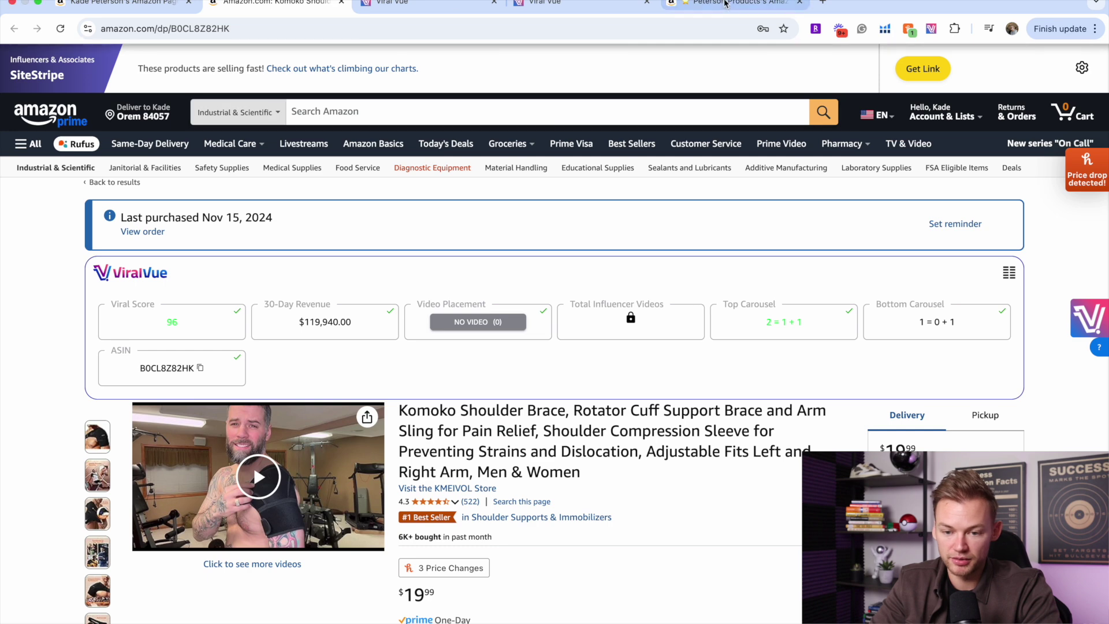
{"action": "left_click", "coordinate": [237, 112]}
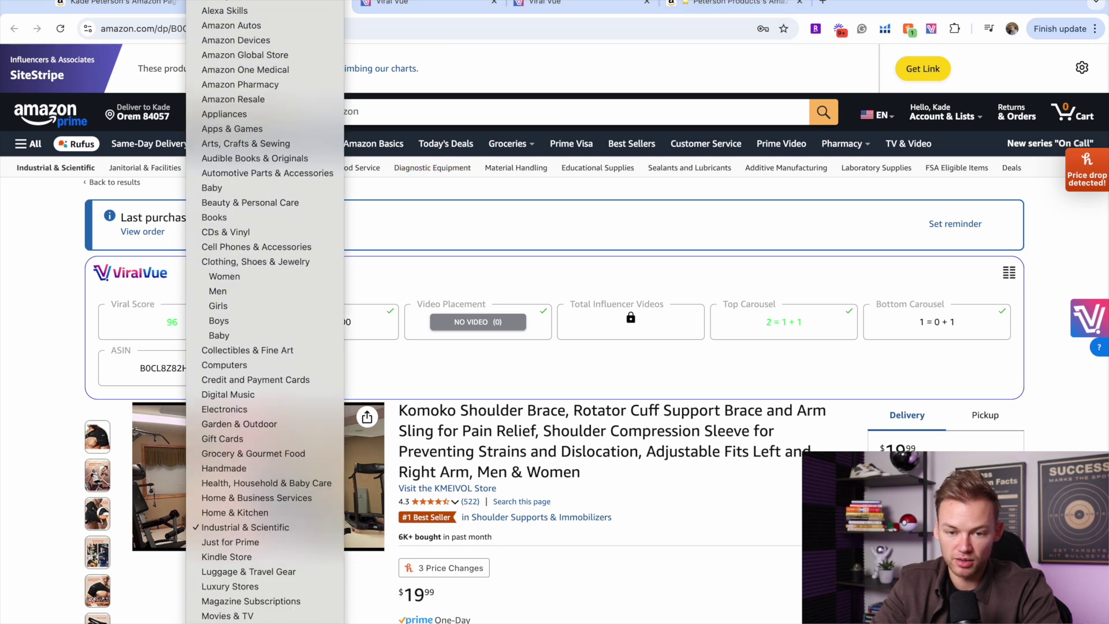
Search Amazon for 'sheets' across All Departments and scroll the results
{"action": "left_click", "coordinate": [219, 4]}
{"action": "left_click", "coordinate": [445, 111]}
{"action": "type", "text": "s"}
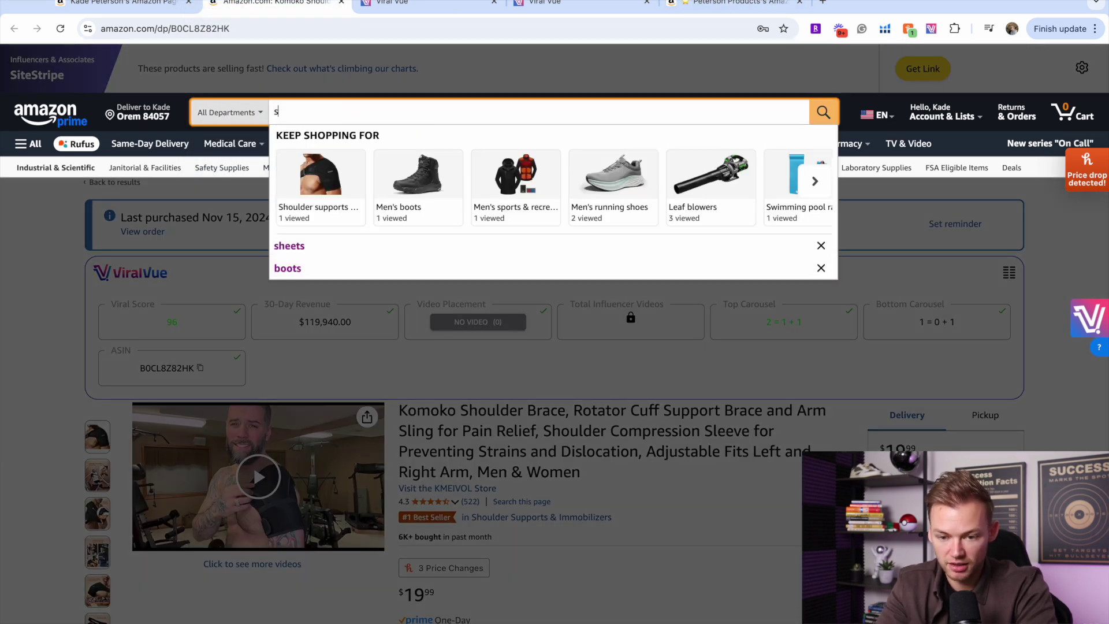
{"action": "type", "text": "heets"}
{"action": "key", "text": "Return"}
{"action": "scroll", "coordinate": [397, 438], "scroll_direction": "down", "scroll_amount": 8}
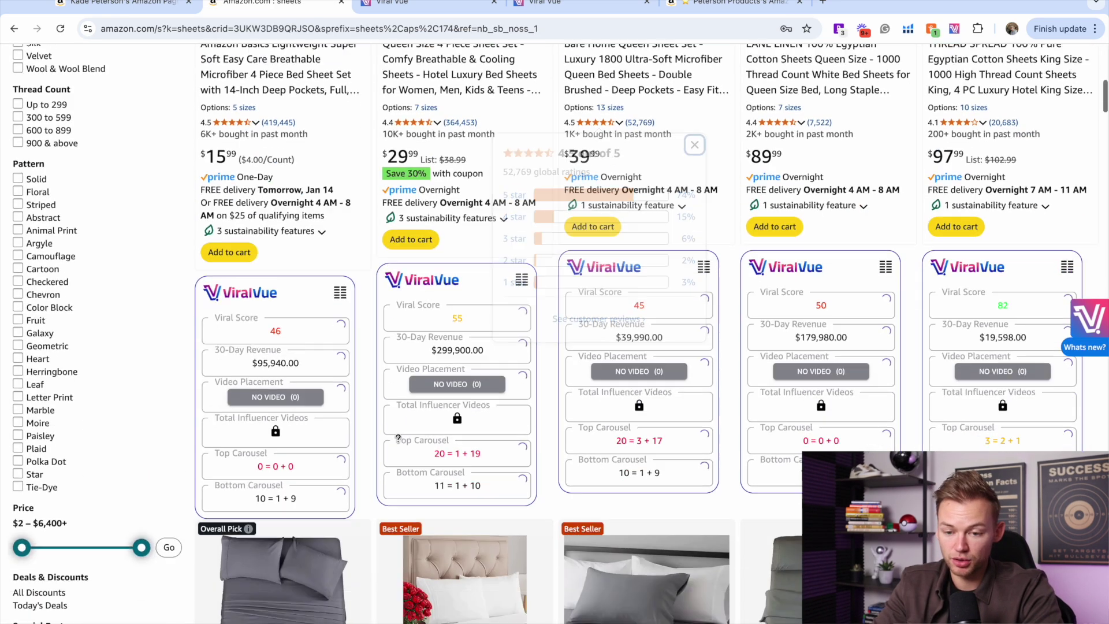
{"action": "scroll", "coordinate": [397, 438], "scroll_direction": "down", "scroll_amount": 2}
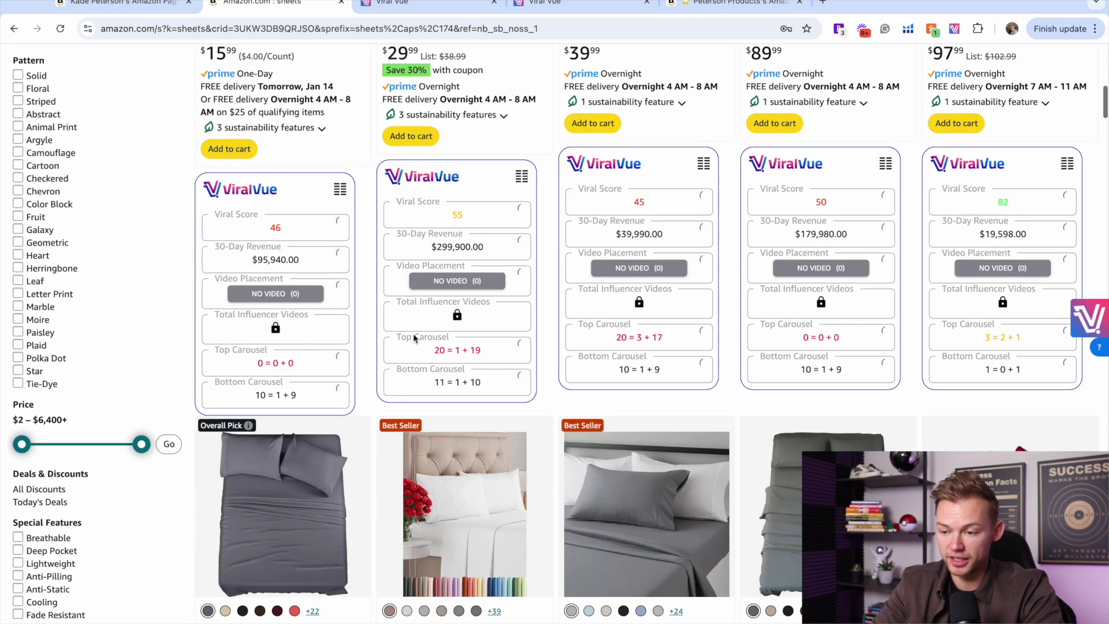
Review ViralVue scores and revenue in the sheets product table, then close it
{"action": "left_click", "coordinate": [954, 29]}
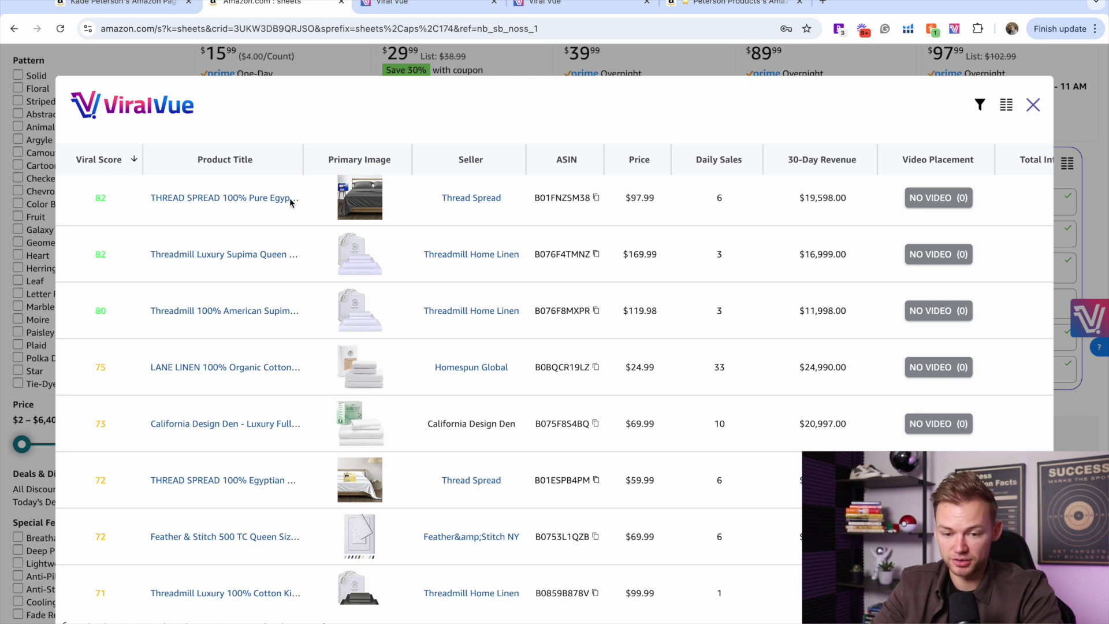
{"action": "scroll", "coordinate": [378, 280], "scroll_direction": "right", "scroll_amount": 4}
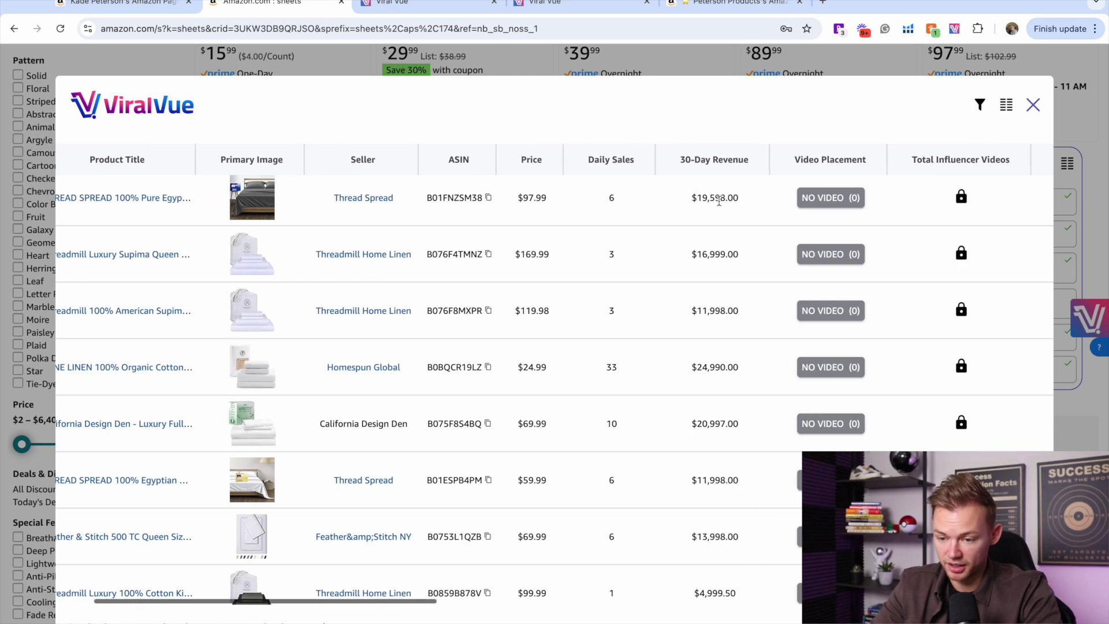
{"action": "scroll", "coordinate": [675, 191], "scroll_direction": "right", "scroll_amount": 10}
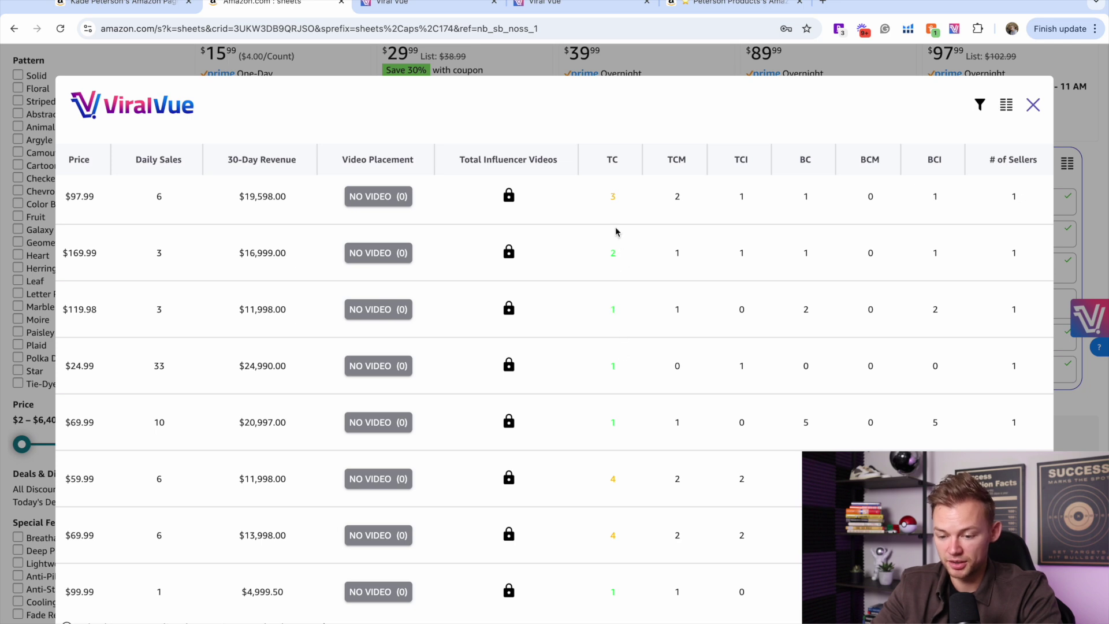
{"action": "scroll", "coordinate": [621, 272], "scroll_direction": "down", "scroll_amount": 5}
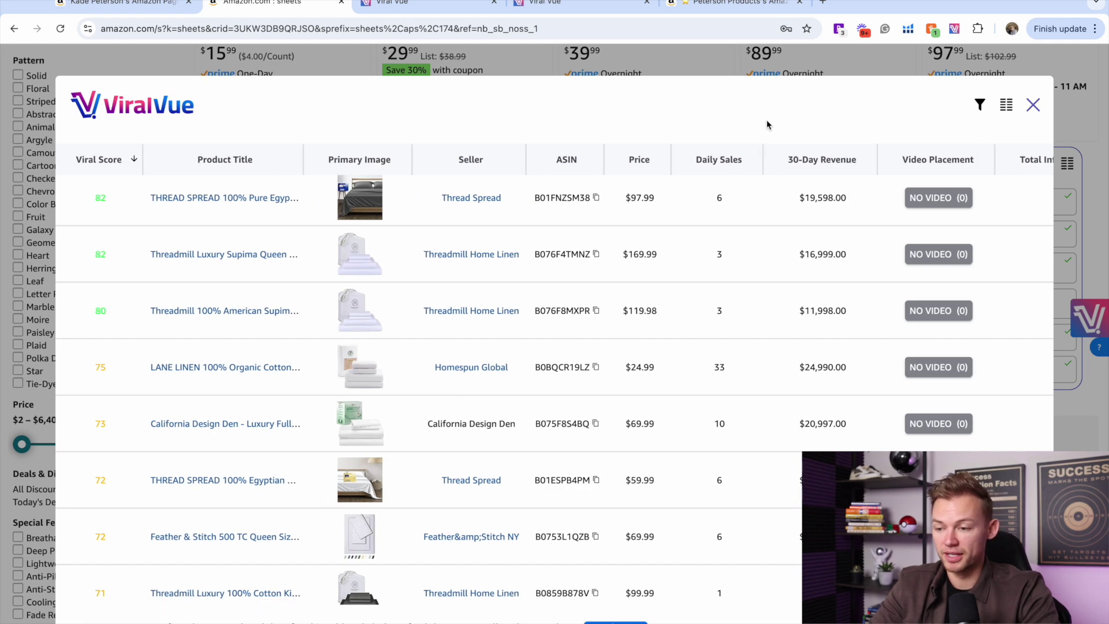
{"action": "left_click", "coordinate": [1031, 105]}
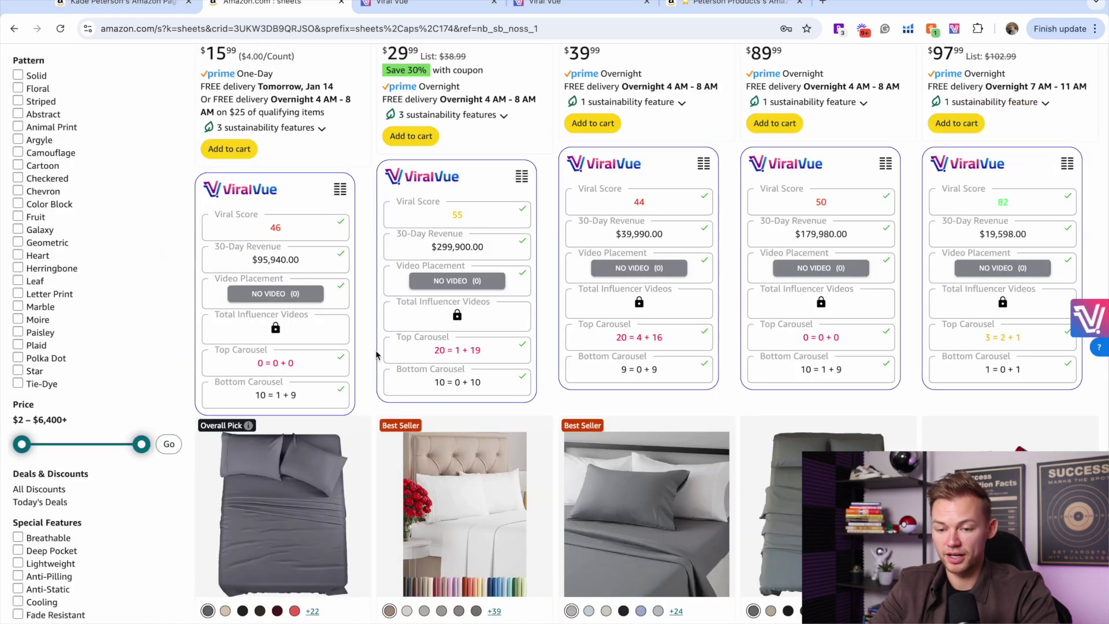
On the second storefront, browse every Product Vue table column ranked by Viral Score, then close it
{"action": "key", "text": "super+5"}
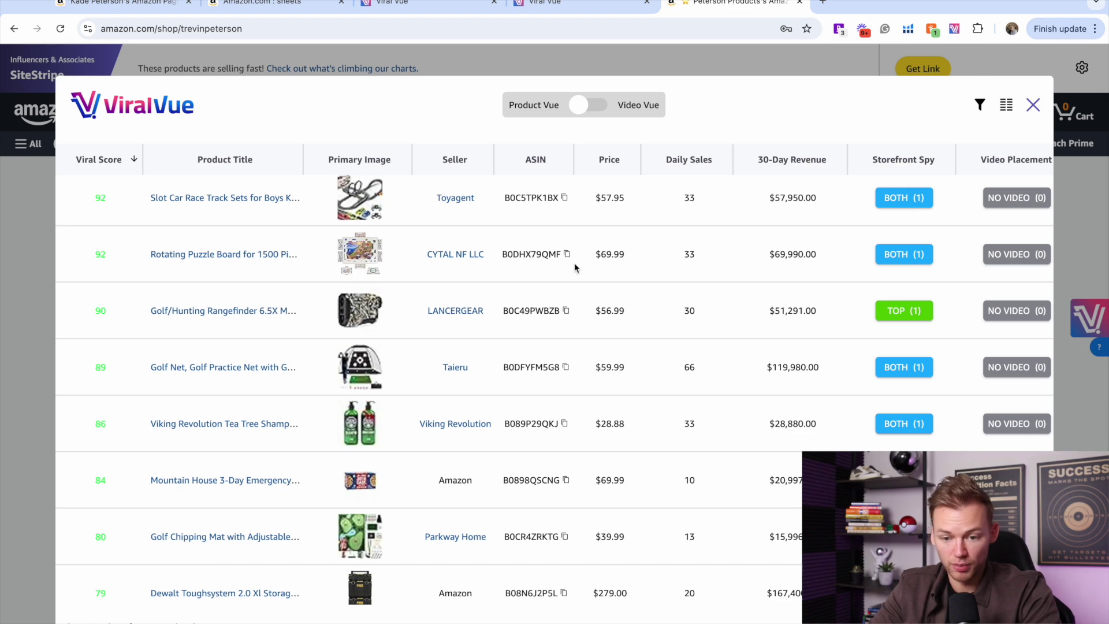
{"action": "scroll", "coordinate": [168, 399], "scroll_direction": "down", "scroll_amount": 7}
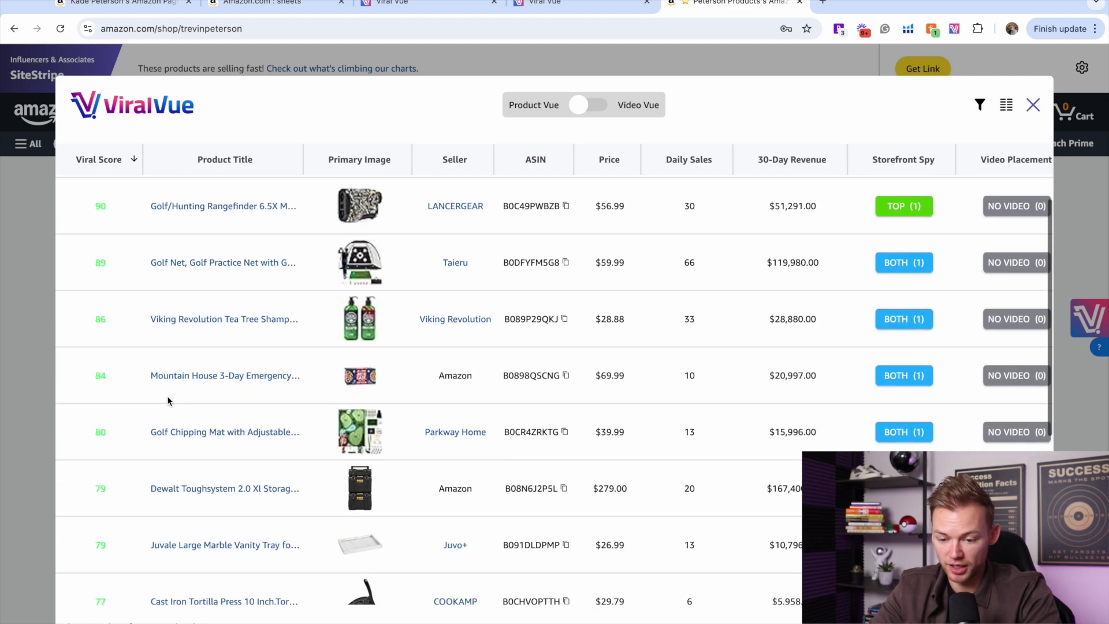
{"action": "scroll", "coordinate": [722, 256], "scroll_direction": "up", "scroll_amount": 6}
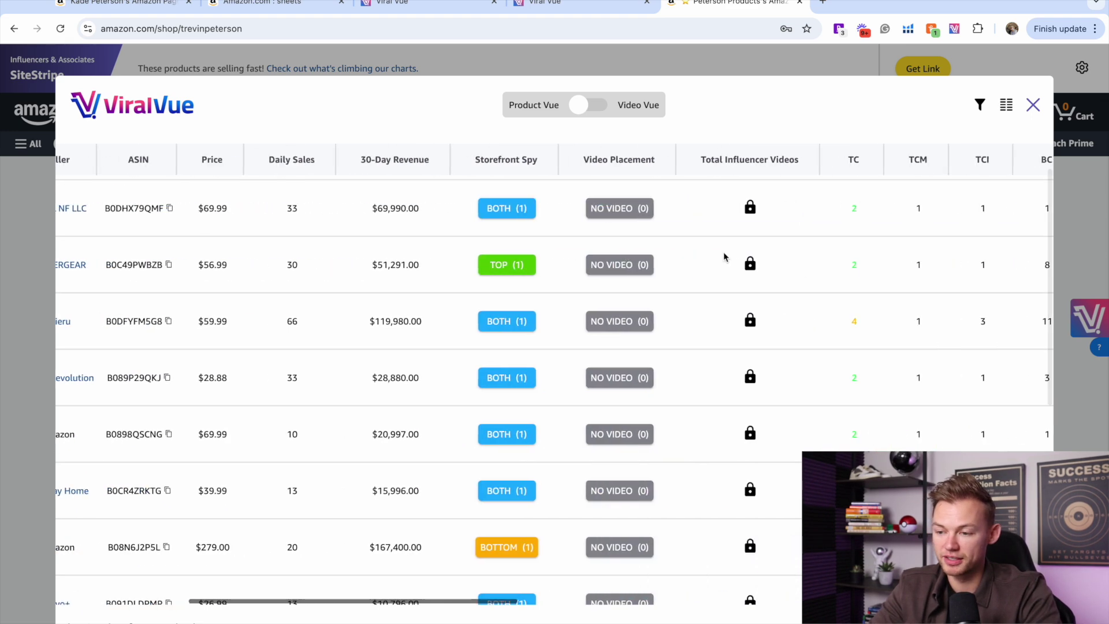
{"action": "scroll", "coordinate": [725, 256], "scroll_direction": "right", "scroll_amount": 3}
{"action": "scroll", "coordinate": [554, 482], "scroll_direction": "right", "scroll_amount": 5}
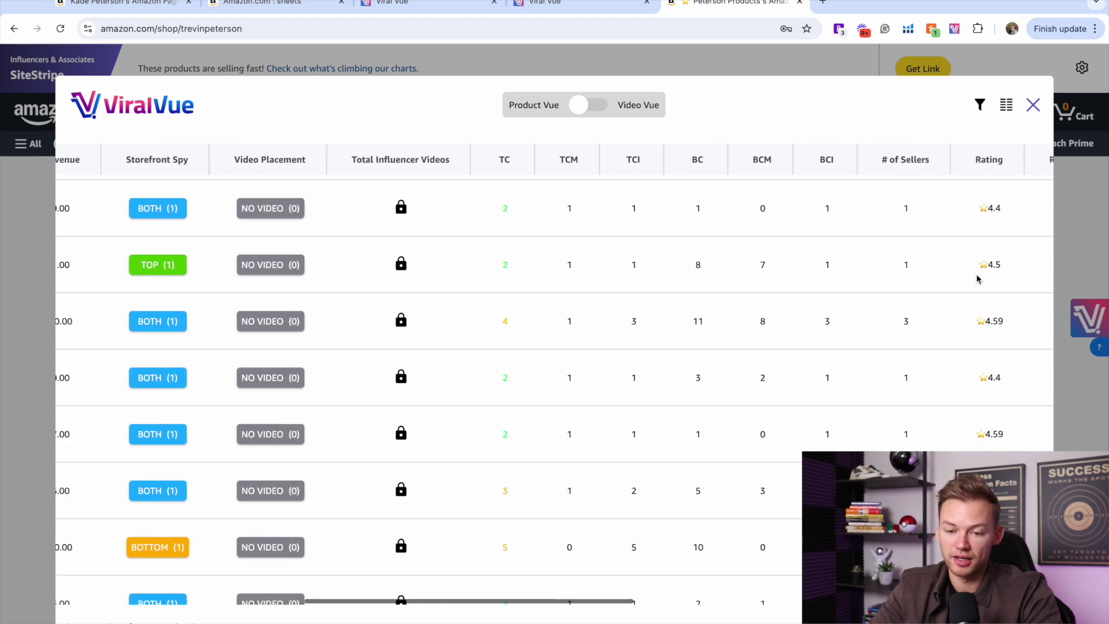
{"action": "scroll", "coordinate": [975, 274], "scroll_direction": "left", "scroll_amount": 10}
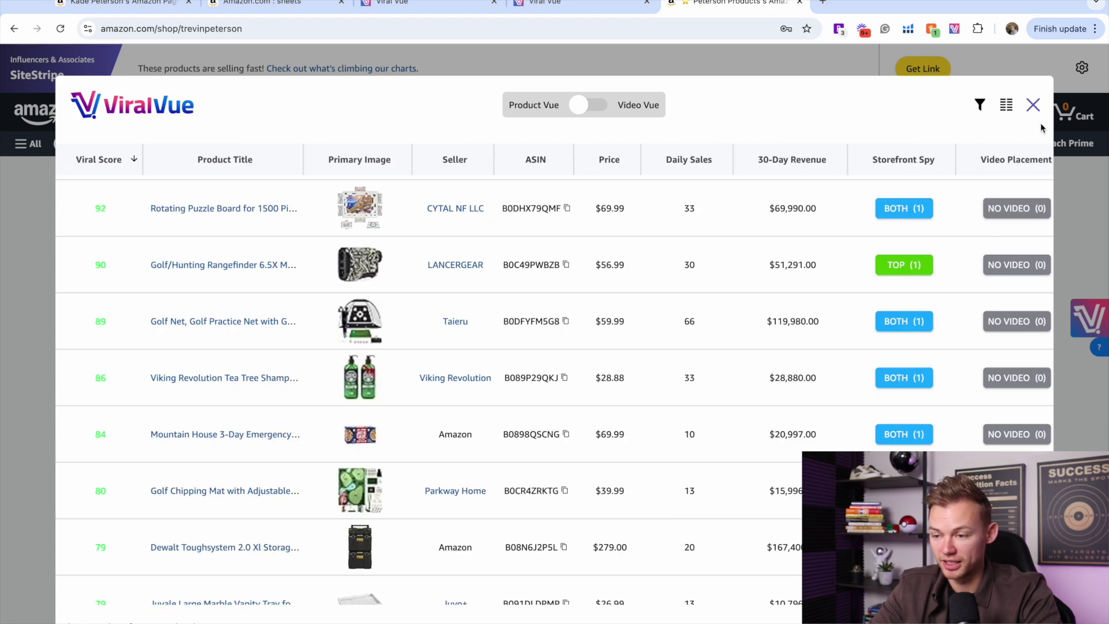
{"action": "left_click", "coordinate": [1033, 104]}
Highlight the Starter plan's Sales Estimates feature, then return to the Amazon sheets results' ViralVue cards
{"action": "key", "text": "ctrl+shift+Tab"}
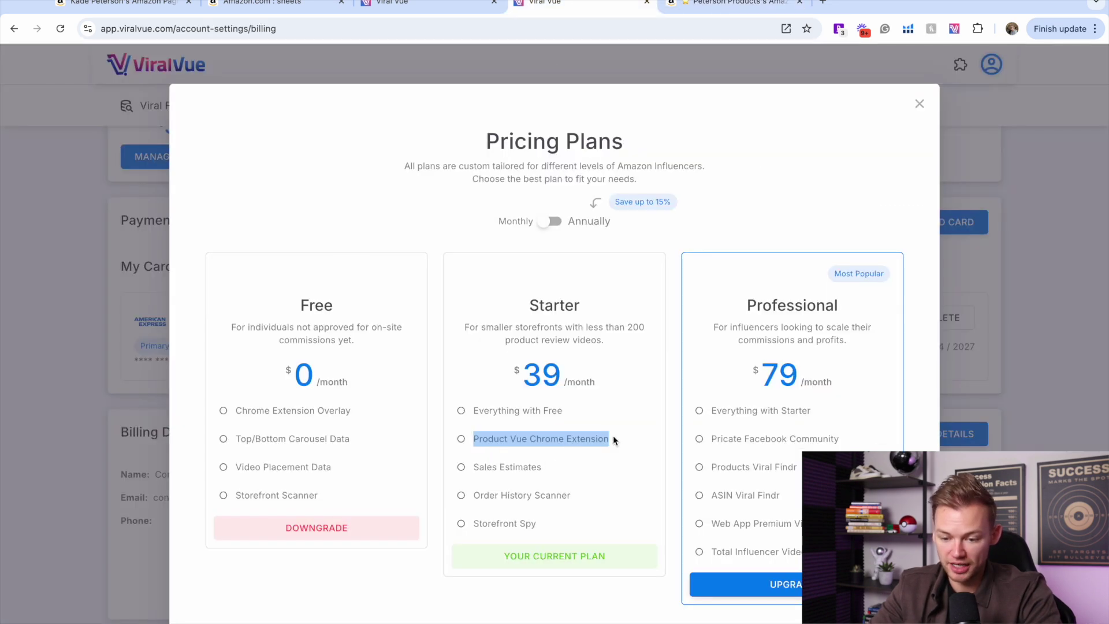
{"action": "left_click_drag", "start_coordinate": [571, 460], "coordinate": [472, 466]}
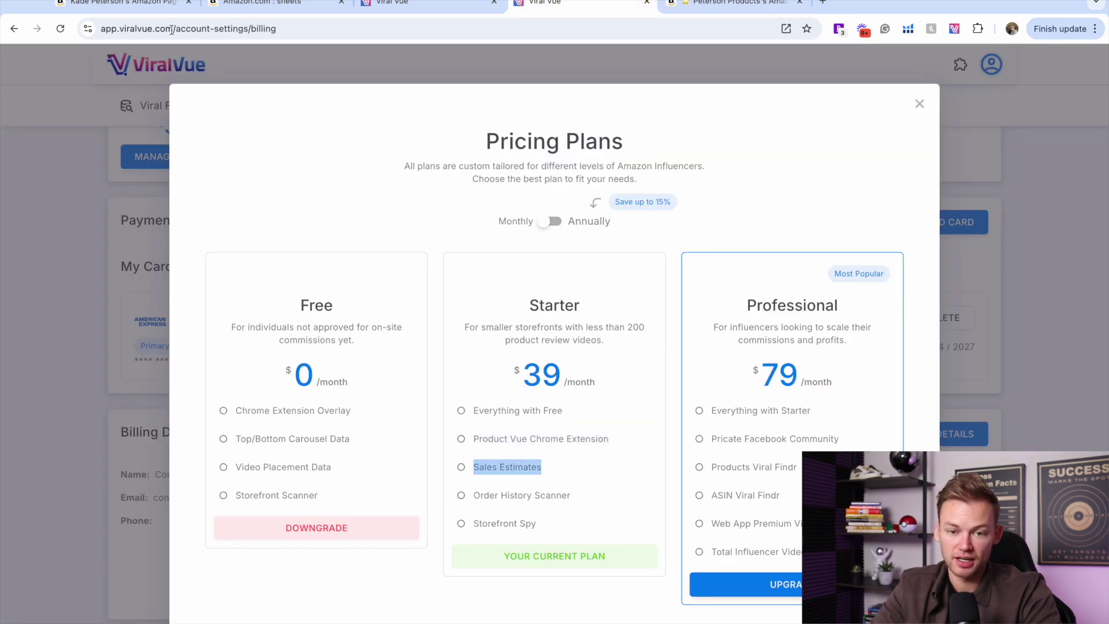
{"action": "left_click", "coordinate": [269, 3]}
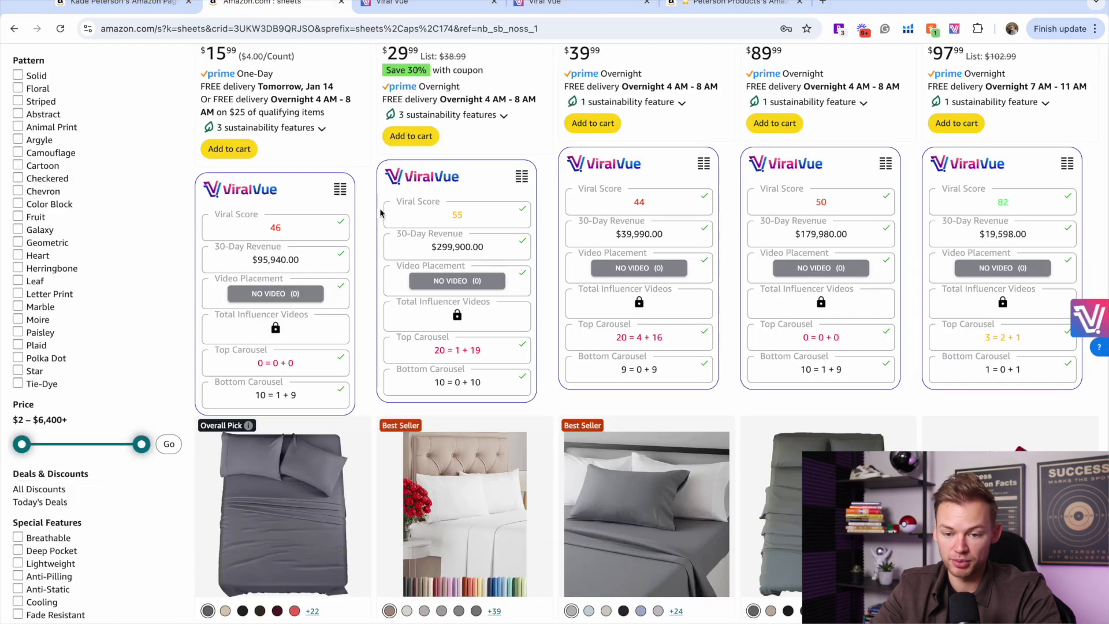
{"action": "scroll", "coordinate": [424, 288], "scroll_direction": "up", "scroll_amount": 10}
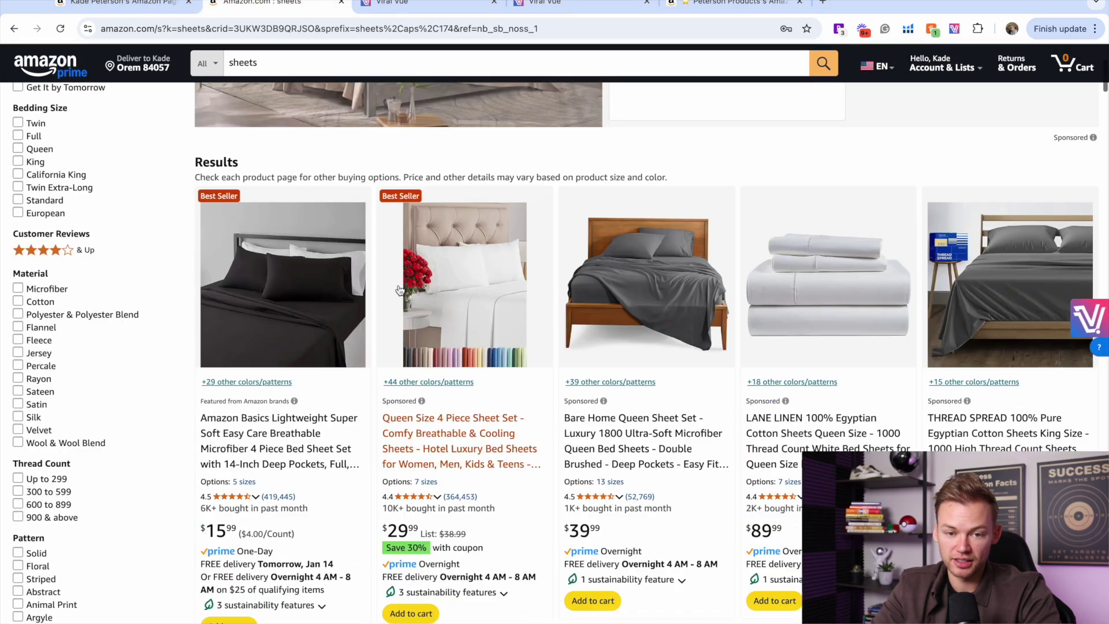
{"action": "scroll", "coordinate": [346, 405], "scroll_direction": "down", "scroll_amount": 7}
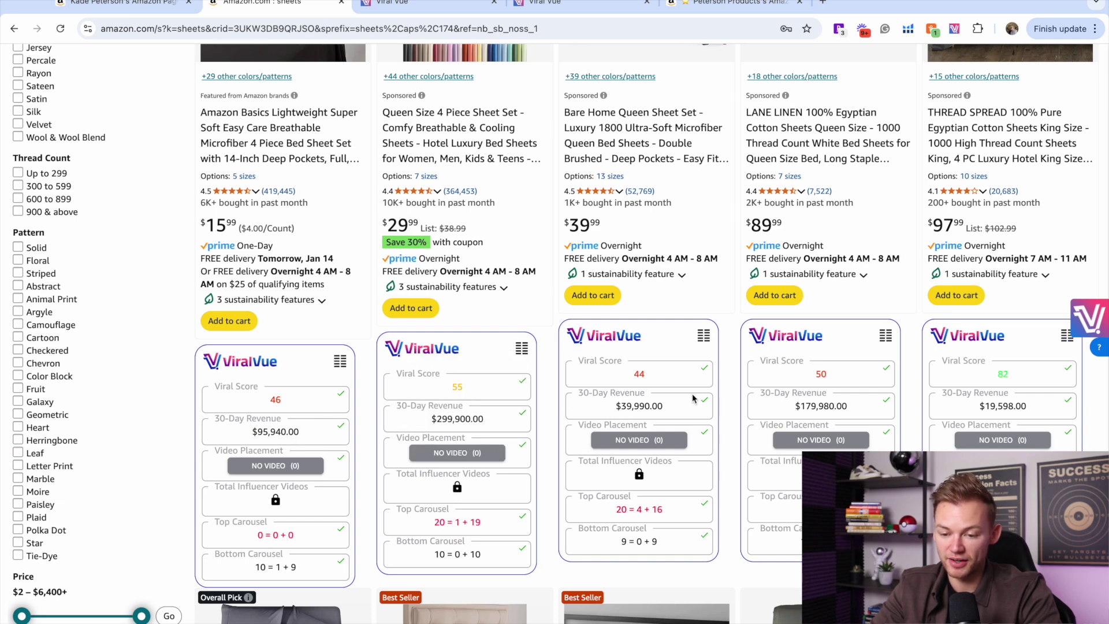
Turn on Daily Sales in the cards' datapoints, save, and reload the sheets results
{"action": "left_click", "coordinate": [521, 349]}
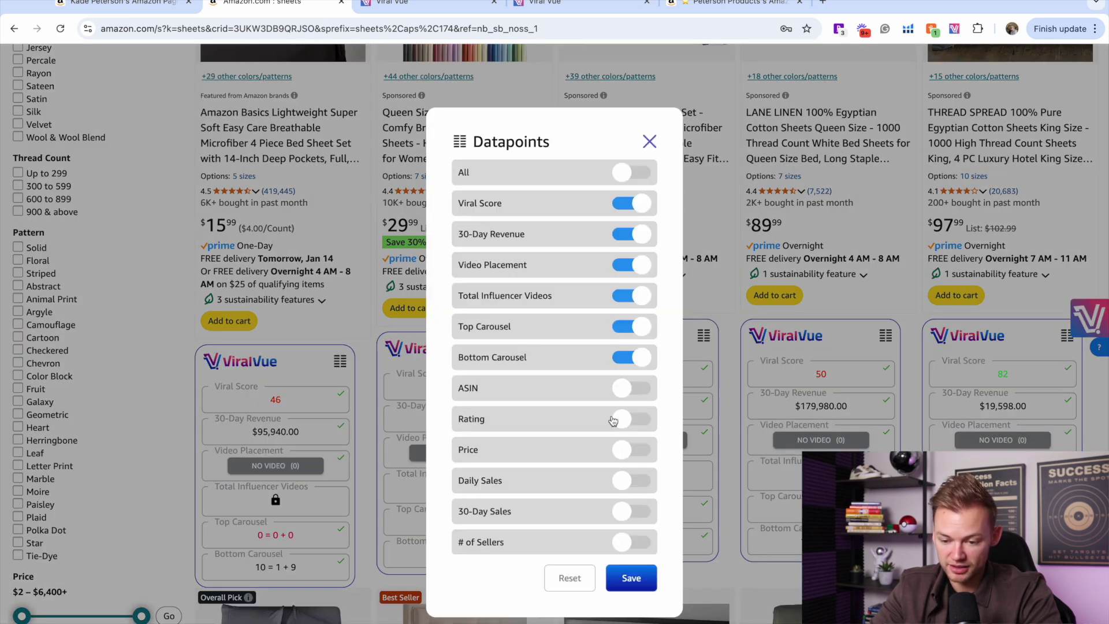
{"action": "left_click", "coordinate": [622, 481]}
{"action": "left_click", "coordinate": [635, 576]}
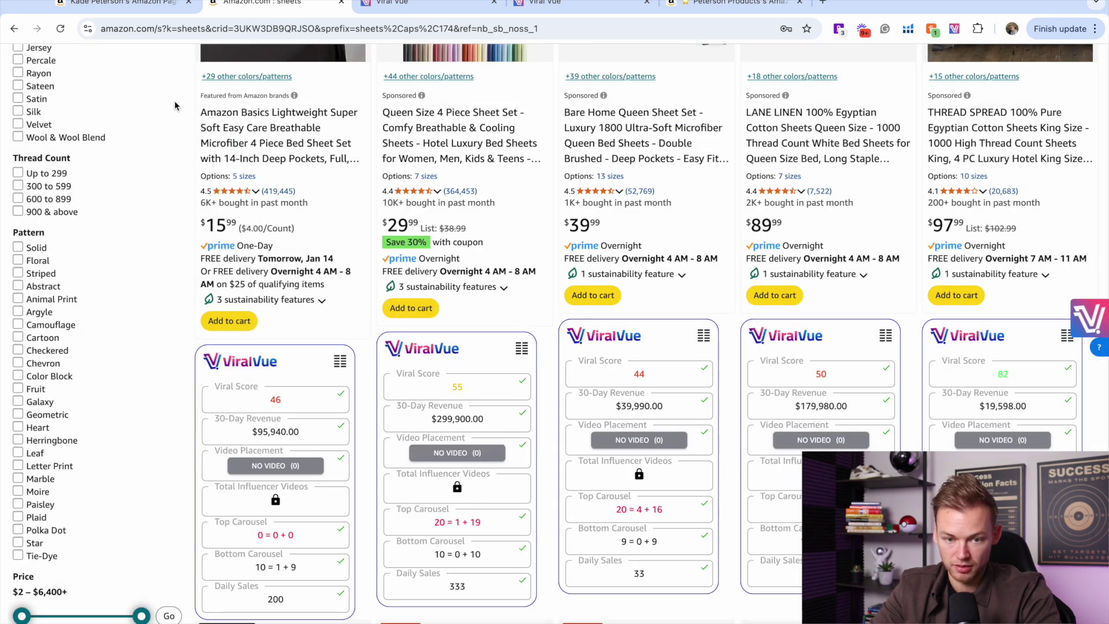
{"action": "left_click", "coordinate": [61, 29]}
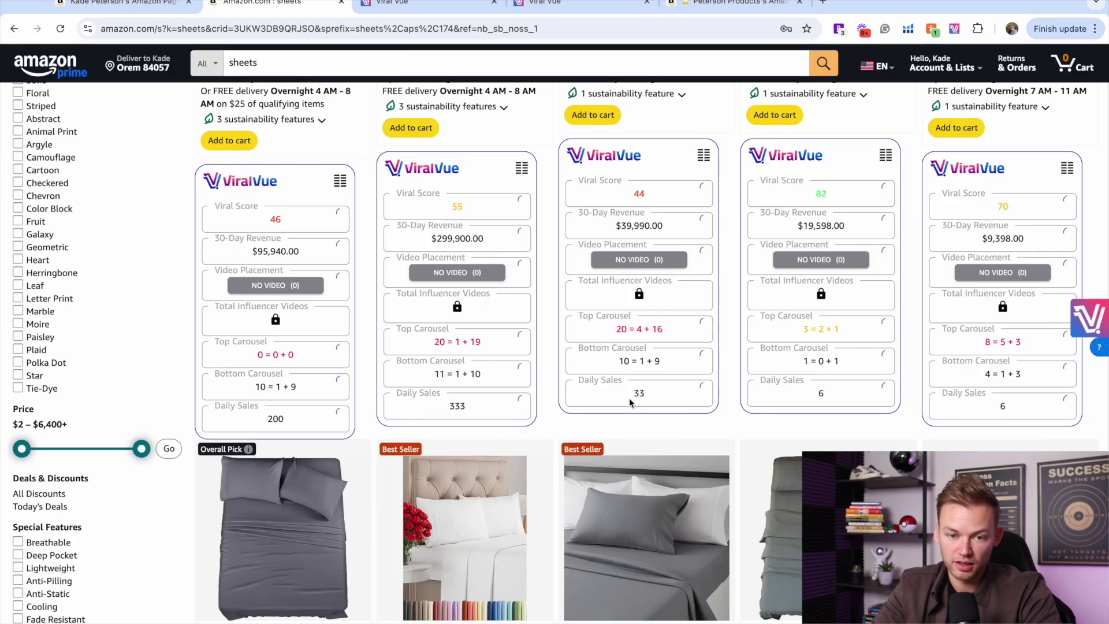
{"action": "left_click", "coordinate": [147, 10]}
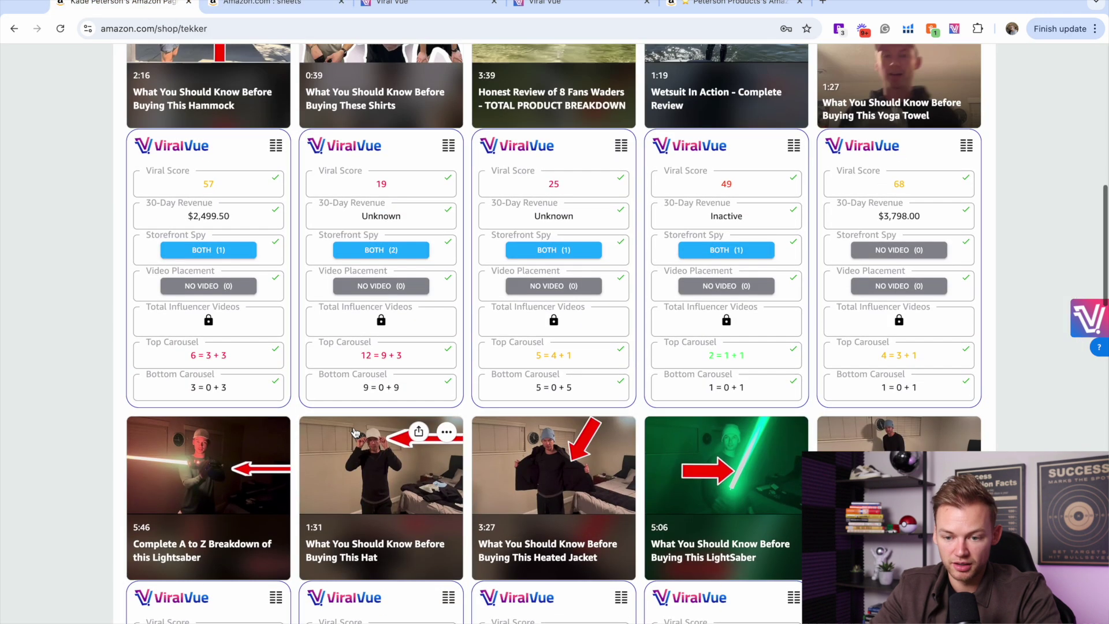
Scroll through the storefront's video cards, then go back to the Starter Pricing Plans
{"action": "scroll", "coordinate": [584, 374], "scroll_direction": "down", "scroll_amount": 5}
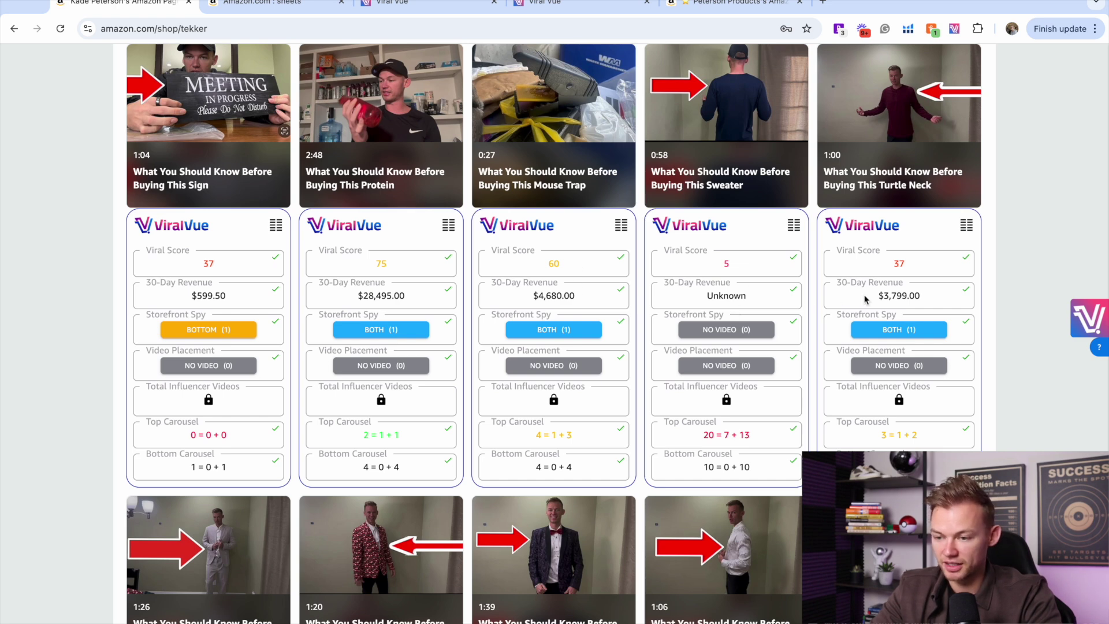
{"action": "scroll", "coordinate": [890, 433], "scroll_direction": "down", "scroll_amount": 5}
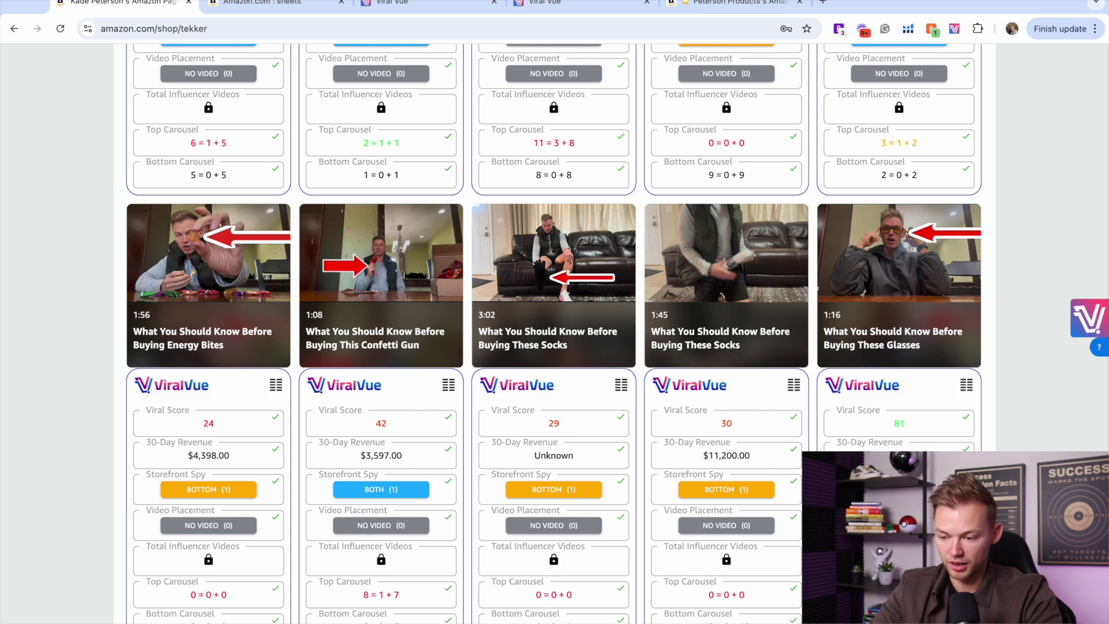
{"action": "scroll", "coordinate": [878, 404], "scroll_direction": "down", "scroll_amount": 1}
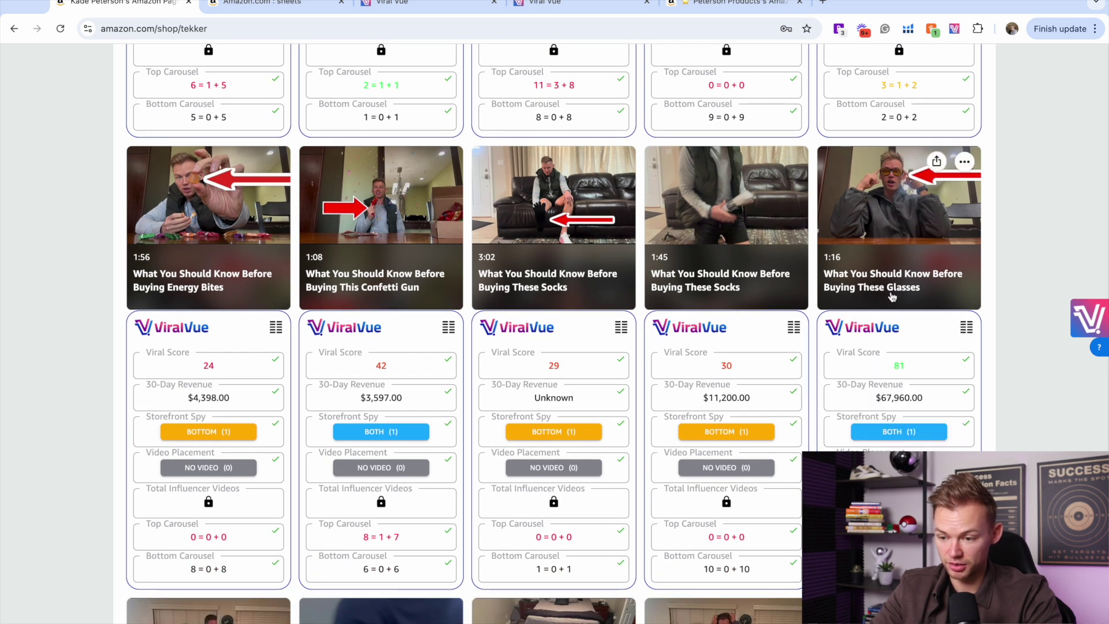
{"action": "scroll", "coordinate": [892, 296], "scroll_direction": "down", "scroll_amount": 8}
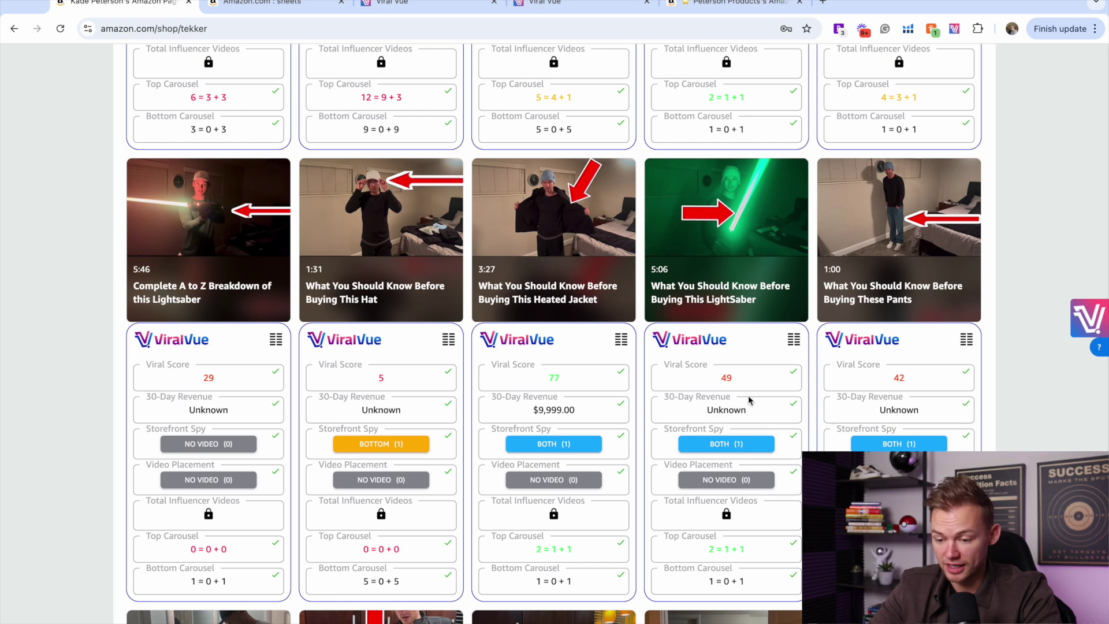
{"action": "scroll", "coordinate": [728, 430], "scroll_direction": "down", "scroll_amount": 1}
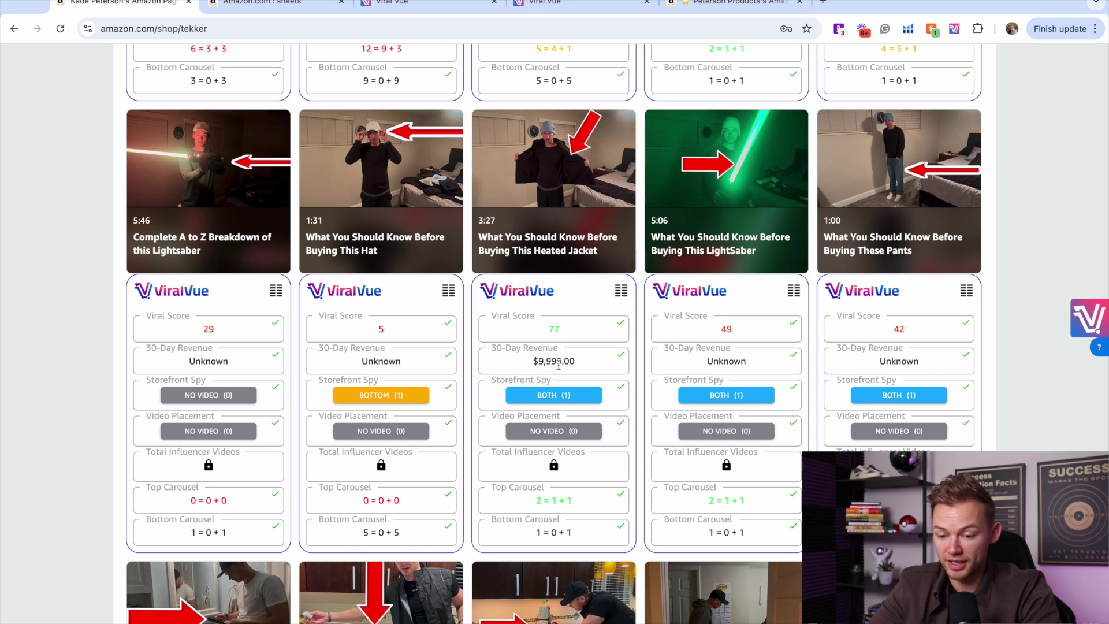
{"action": "scroll", "coordinate": [559, 366], "scroll_direction": "up", "scroll_amount": 1}
{"action": "key", "text": "ctrl+4"}
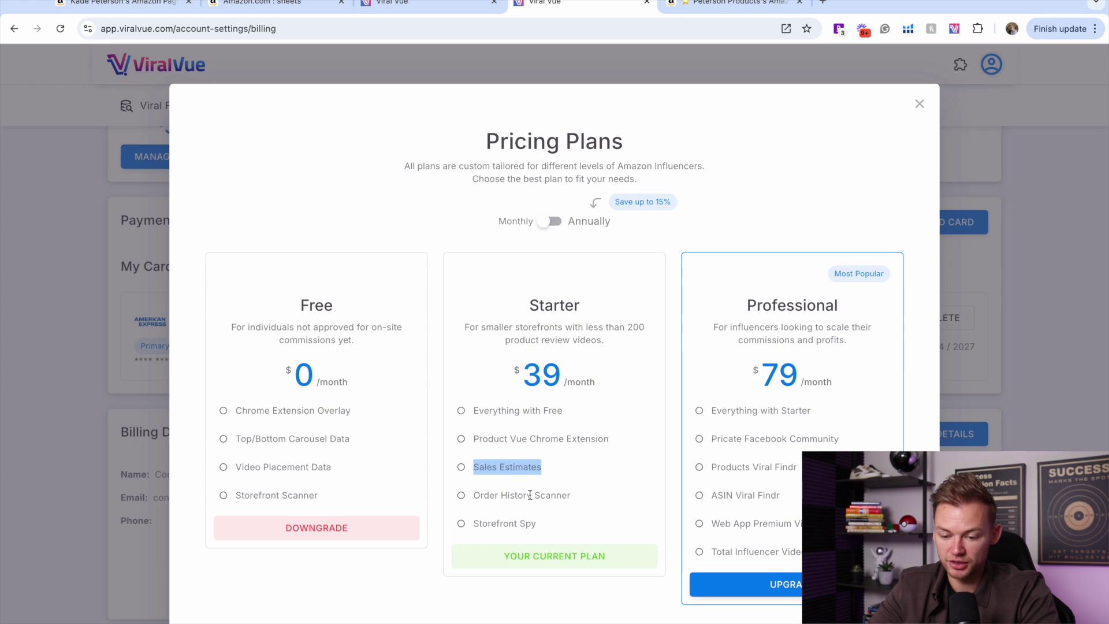
Mark Storefront Spy among Starter features and refresh the storefront's ViralVue placement counts
{"action": "left_click_drag", "start_coordinate": [541, 528], "coordinate": [472, 527]}
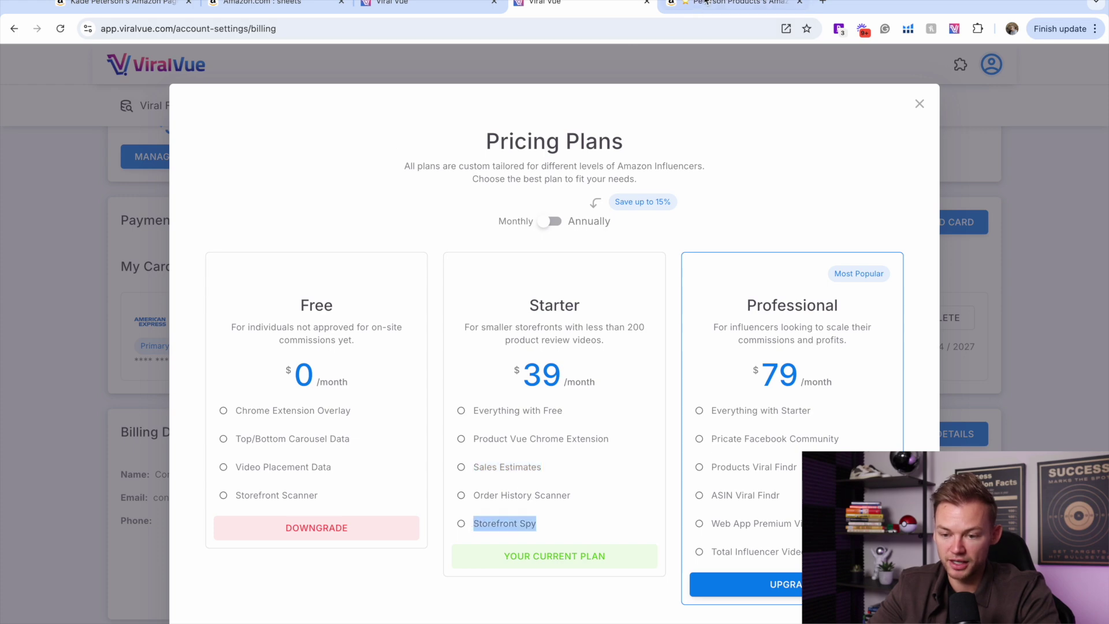
{"action": "key", "text": "ctrl+5"}
{"action": "scroll", "coordinate": [513, 284], "scroll_direction": "down", "scroll_amount": 6}
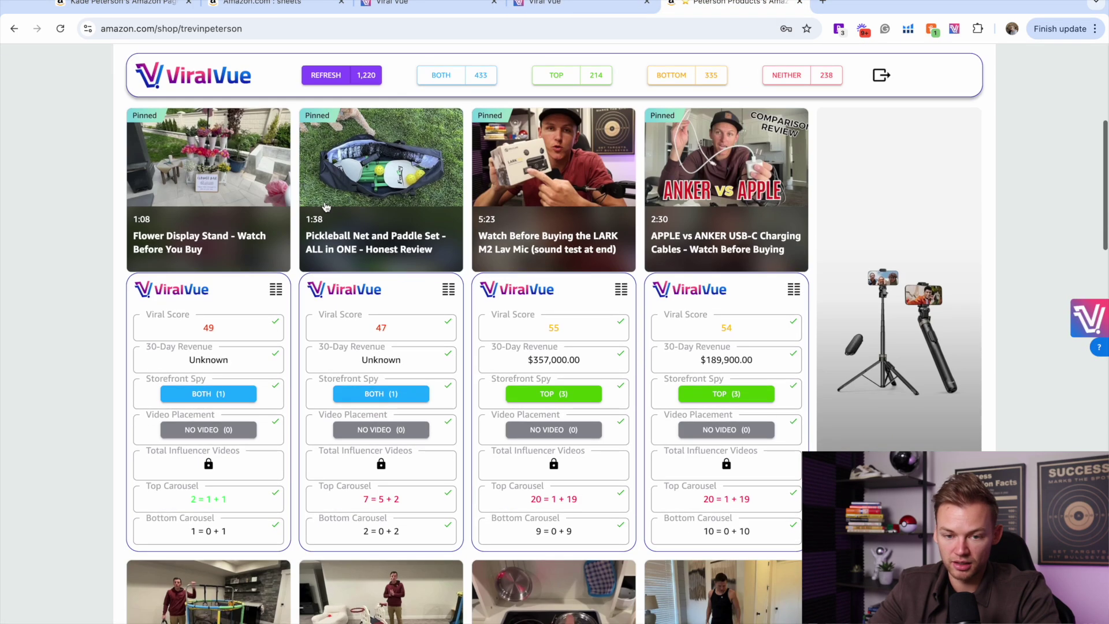
{"action": "left_click", "coordinate": [60, 29]}
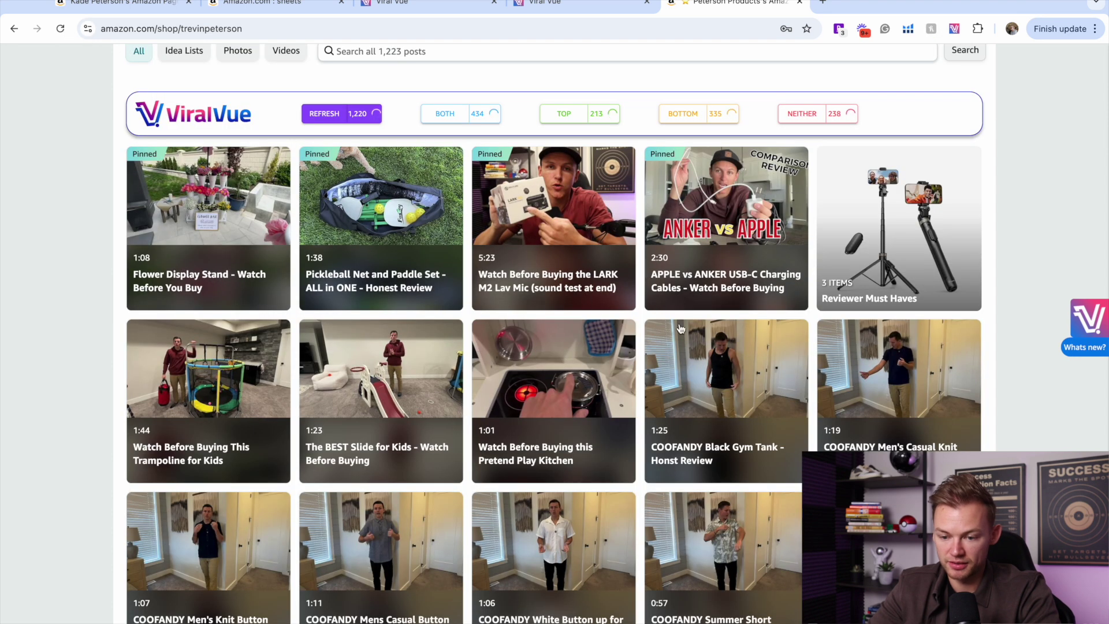
{"action": "scroll", "coordinate": [613, 361], "scroll_direction": "down", "scroll_amount": 1}
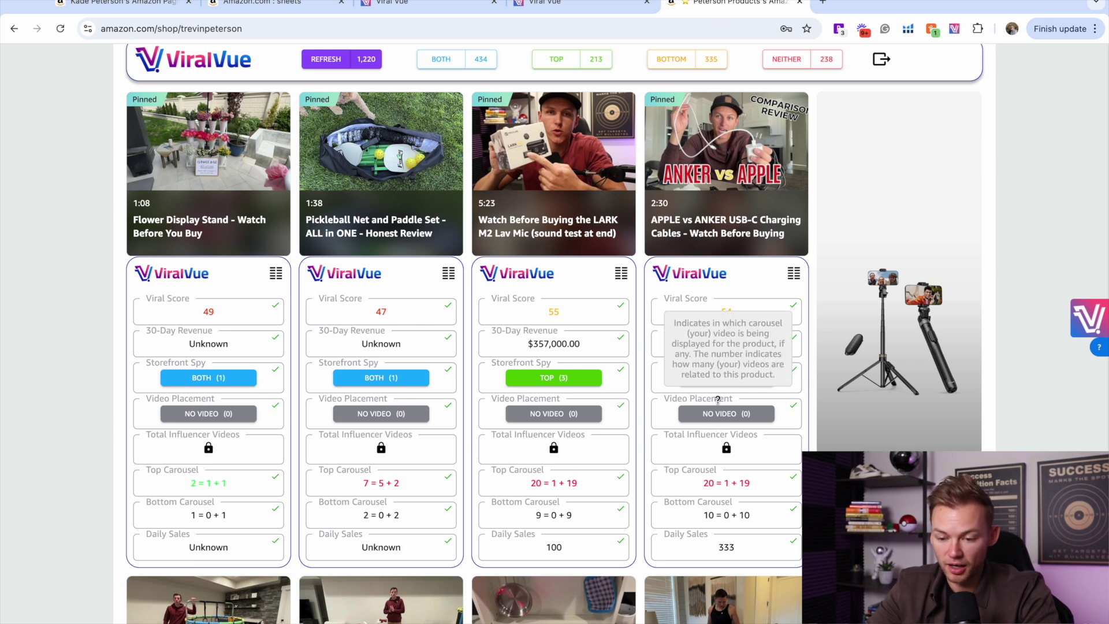
{"action": "mouse_move", "coordinate": [550, 392]}
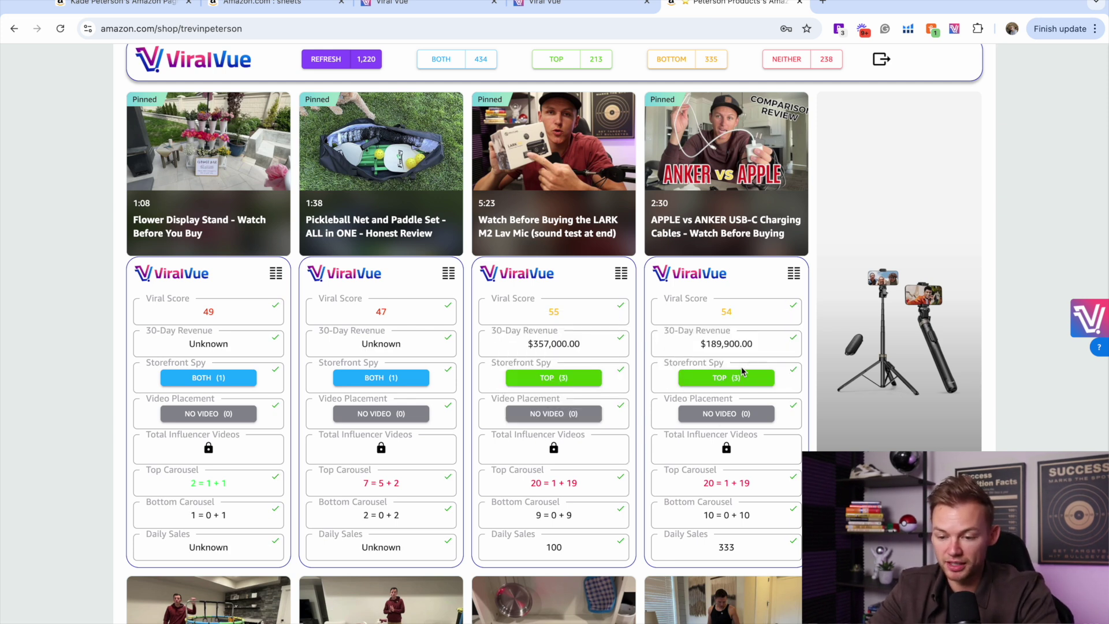
{"action": "left_click", "coordinate": [558, 383]}
{"action": "left_click", "coordinate": [1031, 322]}
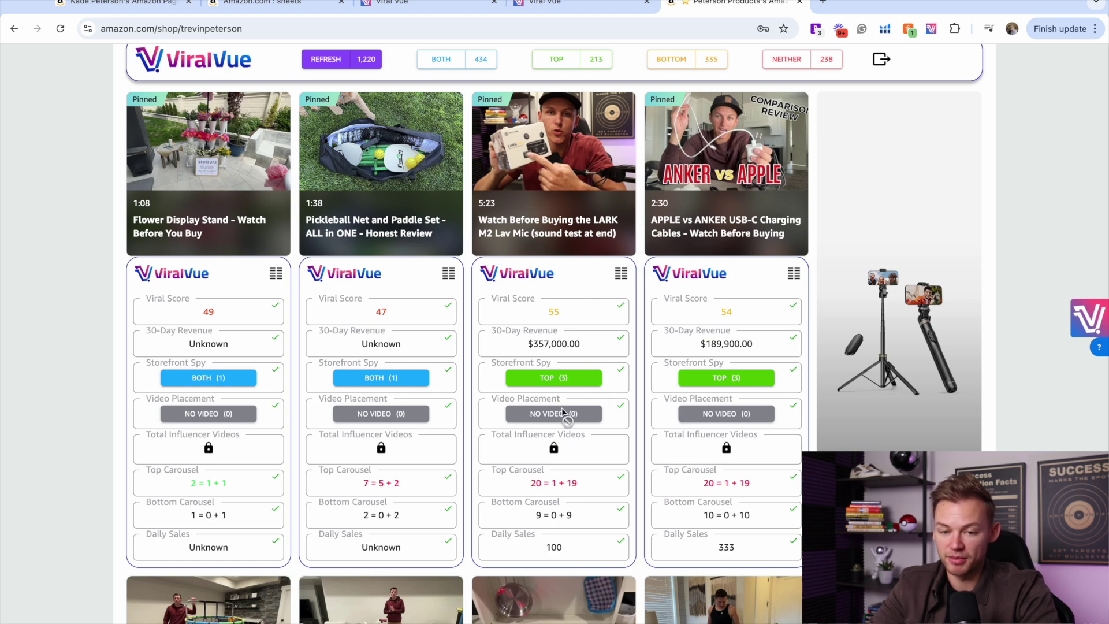
Back on Pricing Plans, mark Order History Scanner among the Starter features
{"action": "left_click", "coordinate": [556, 7]}
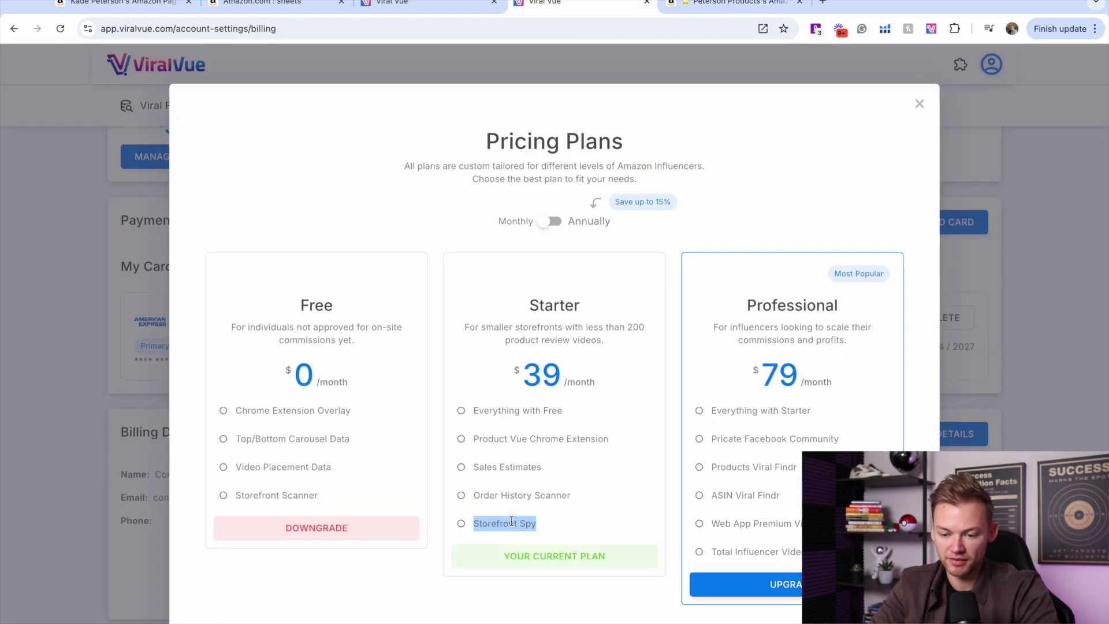
{"action": "left_click_drag", "start_coordinate": [573, 497], "coordinate": [480, 491]}
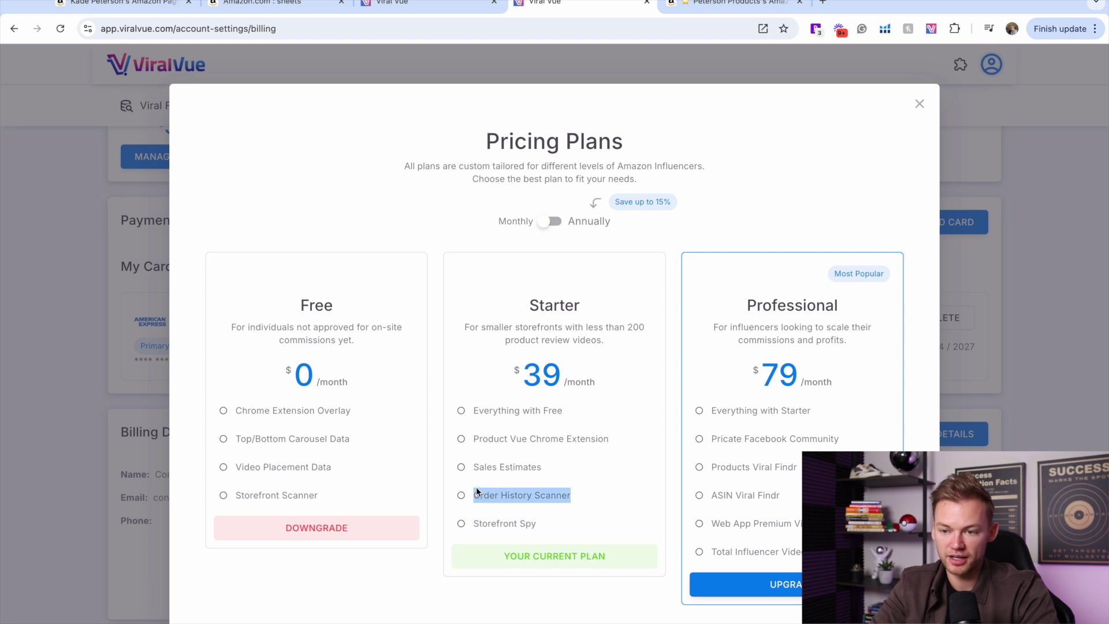
{"action": "left_click", "coordinate": [930, 33]}
Open the ViralVue web app, try the Professional-only Viral Findr Products, then go to Orders
{"action": "left_click", "coordinate": [841, 206]}
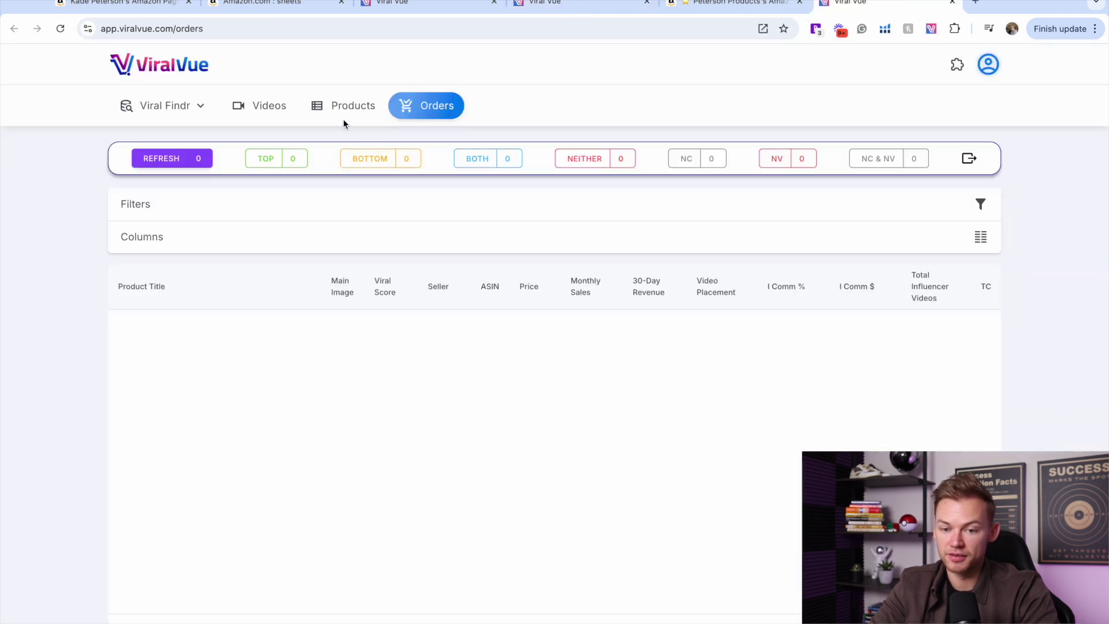
{"action": "left_click", "coordinate": [198, 106]}
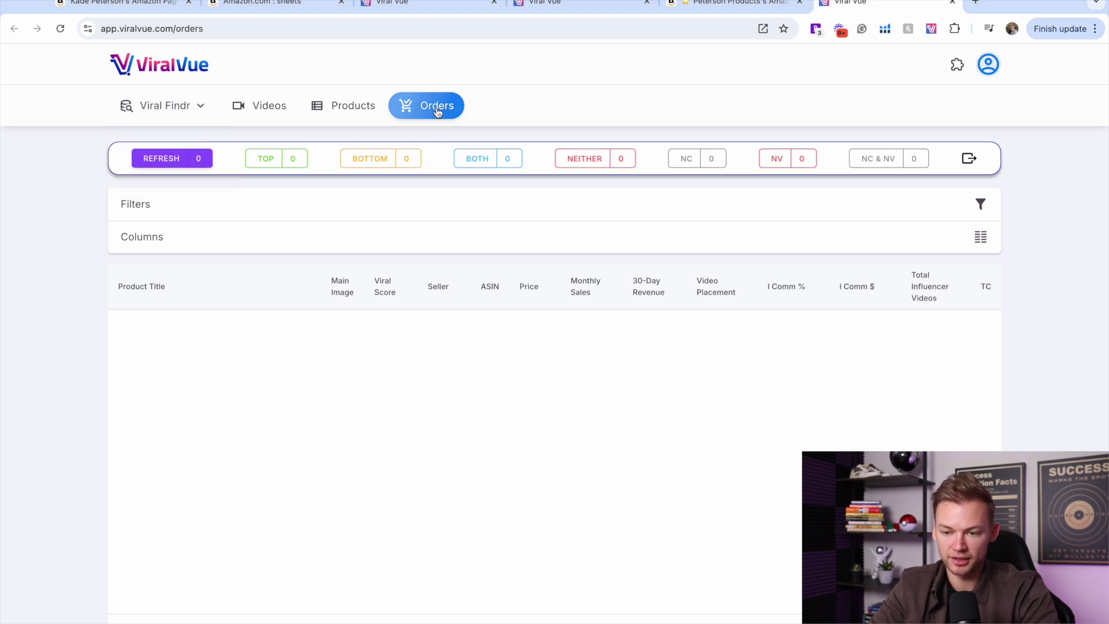
{"action": "left_click", "coordinate": [341, 109]}
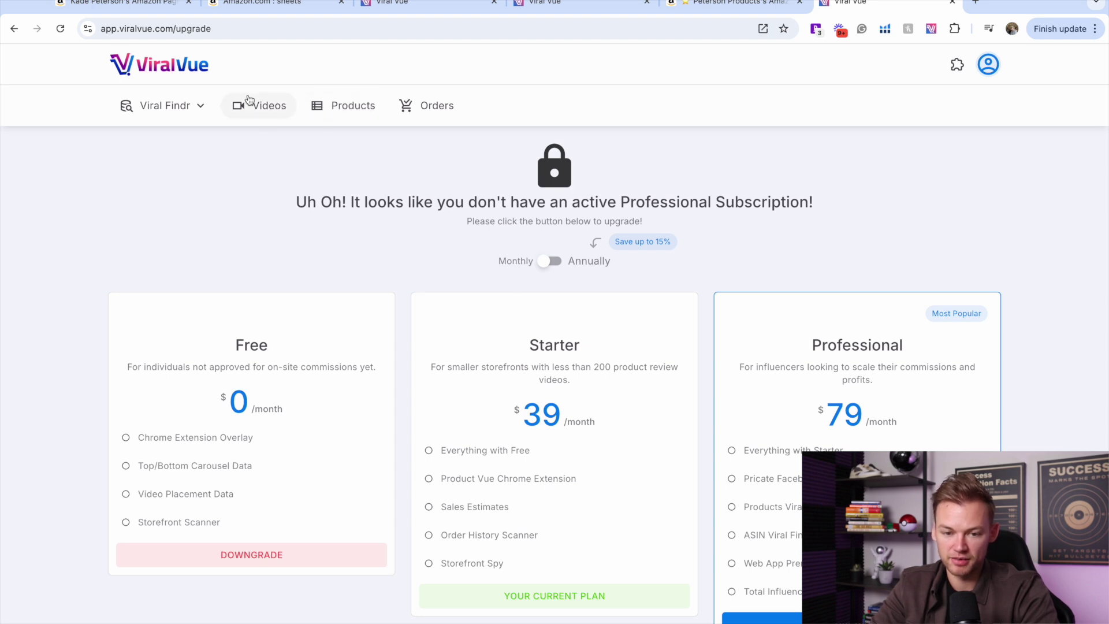
{"action": "mouse_move", "coordinate": [171, 110]}
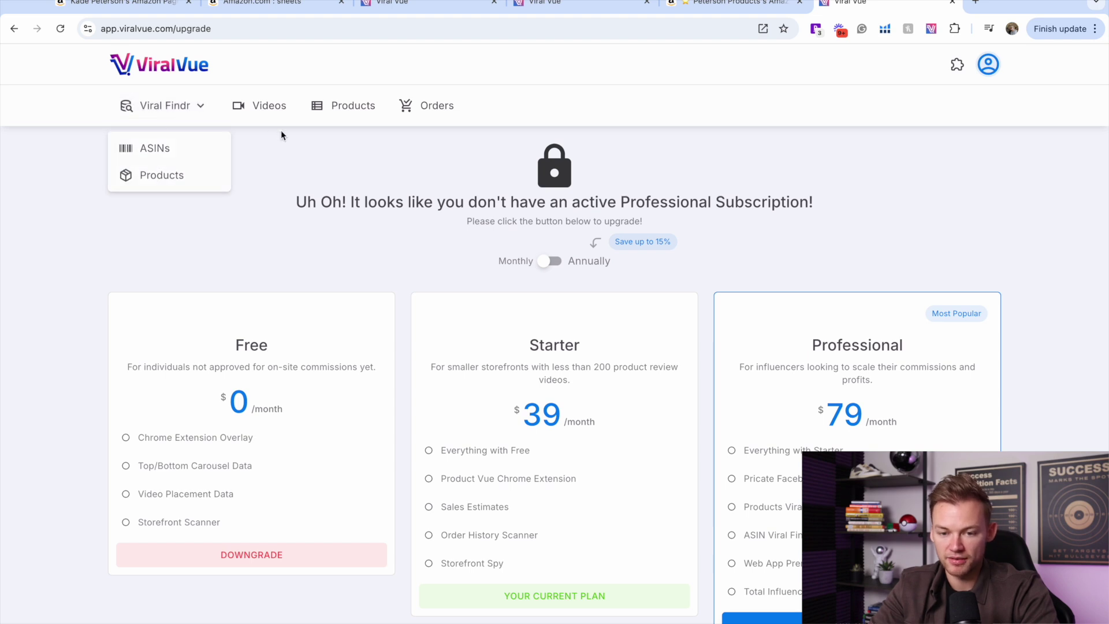
{"action": "left_click", "coordinate": [424, 110]}
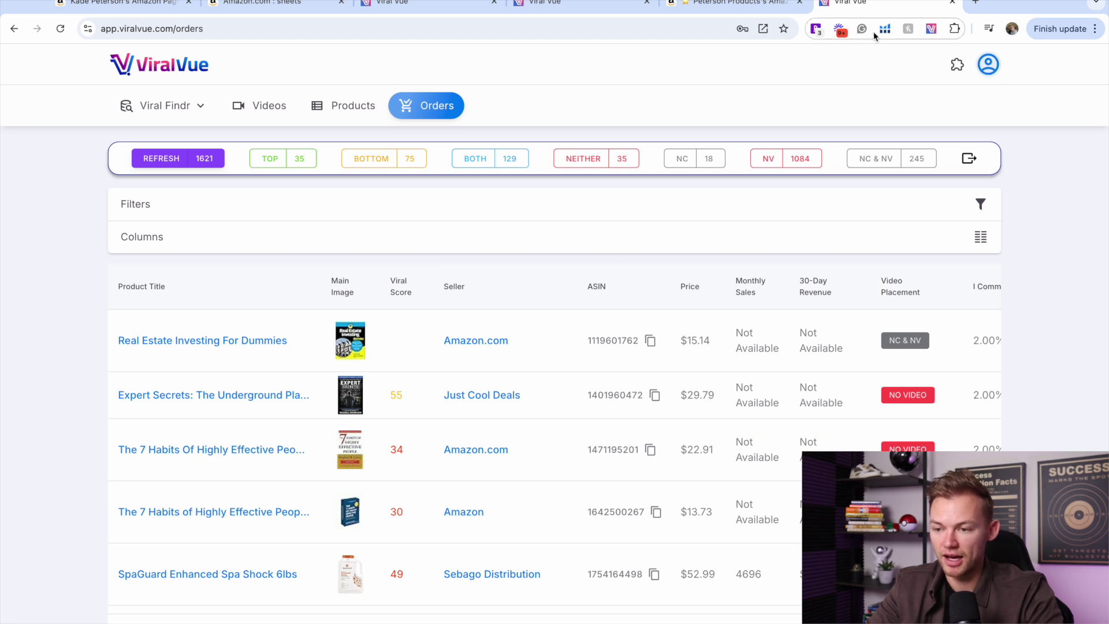
Open the ViralVue extension menu over the Orders page
{"action": "left_click", "coordinate": [931, 29]}
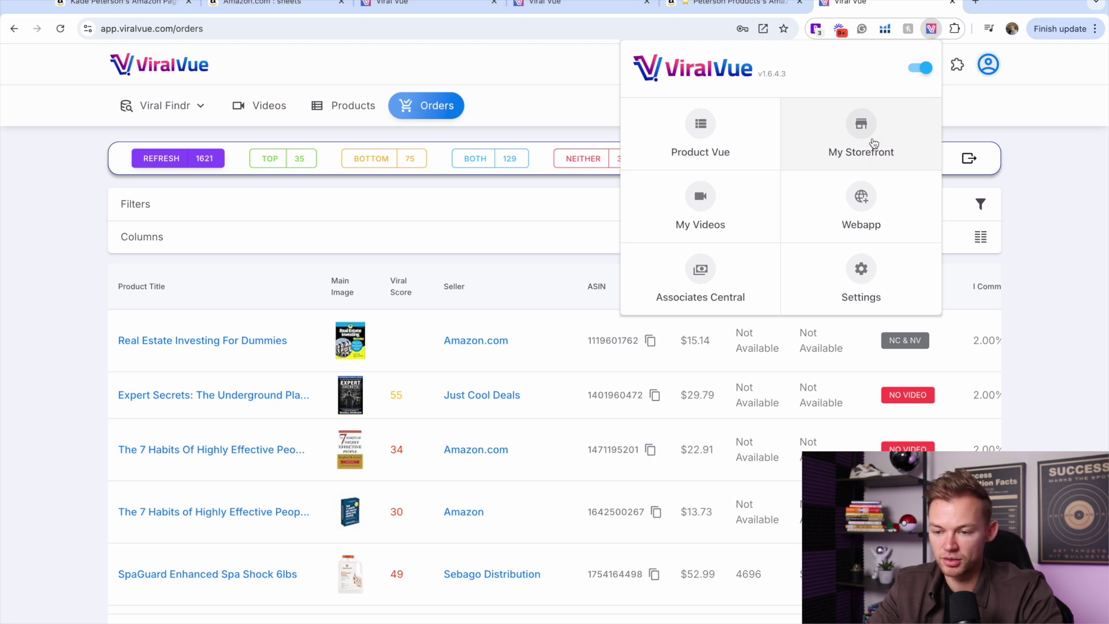
Open My Storefront with its ViralVue summary bar, then return to the Orders list
{"action": "left_click", "coordinate": [838, 135]}
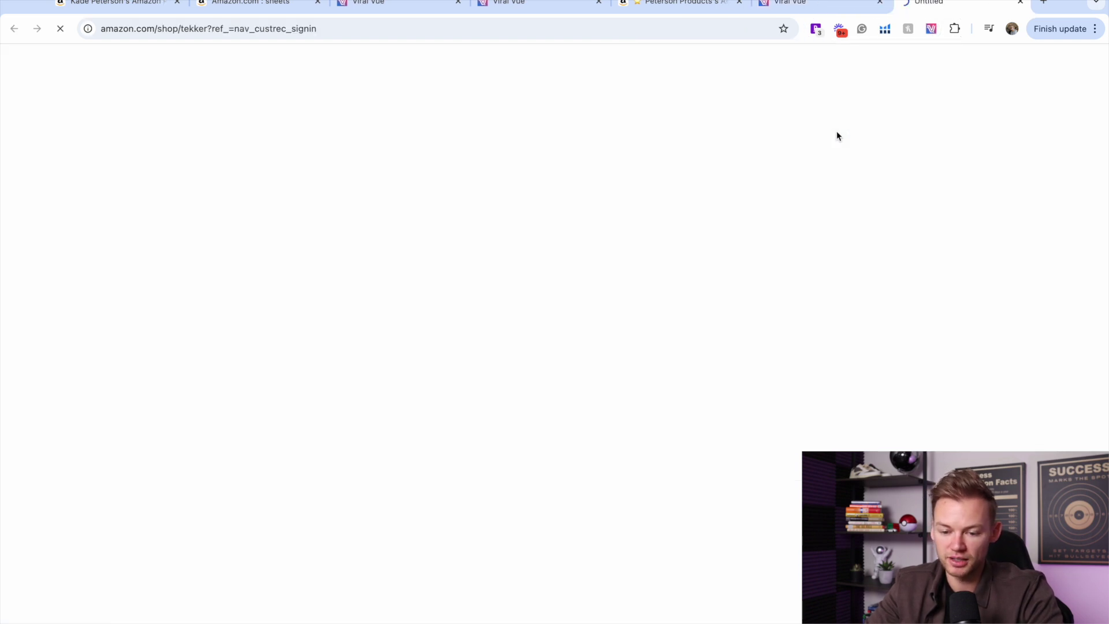
{"action": "scroll", "coordinate": [487, 478], "scroll_direction": "down", "scroll_amount": 4}
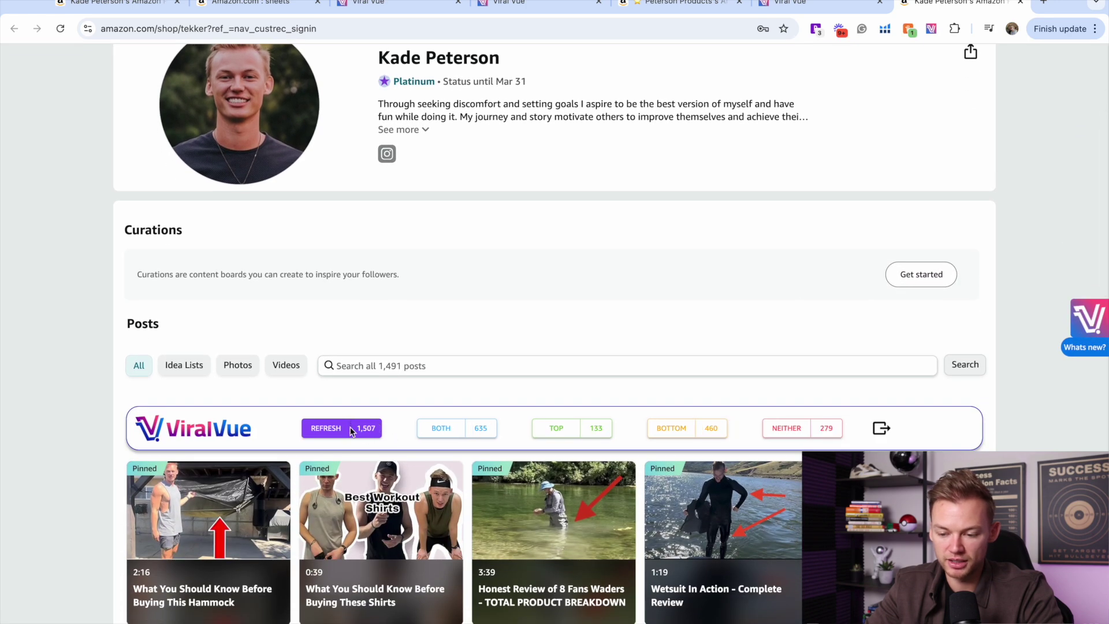
{"action": "left_click", "coordinate": [836, 6]}
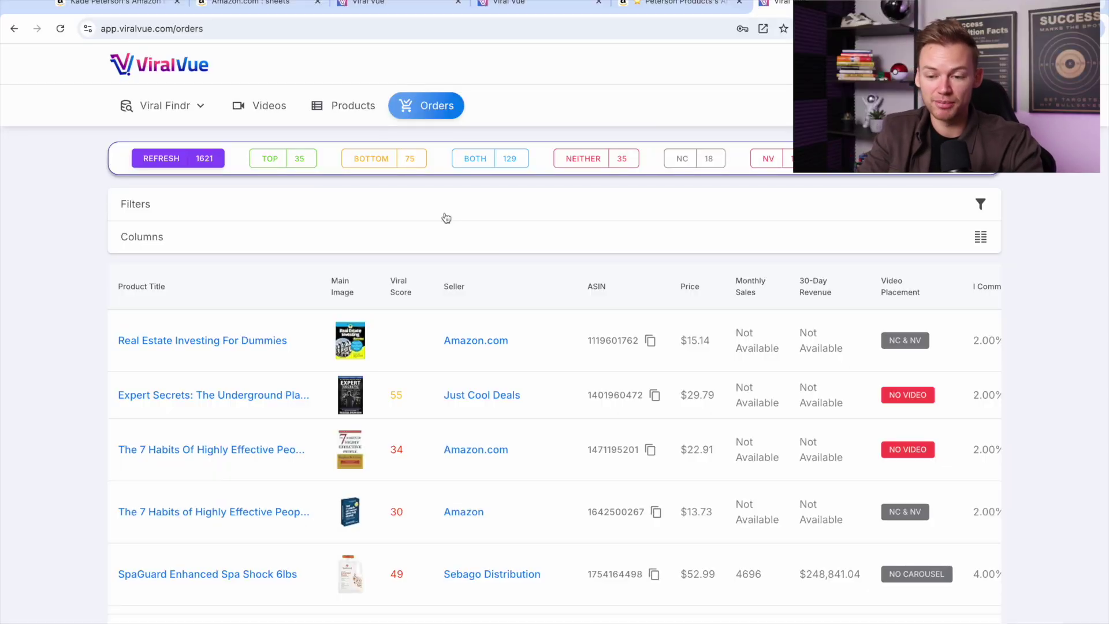
{"action": "left_click", "coordinate": [963, 206]}
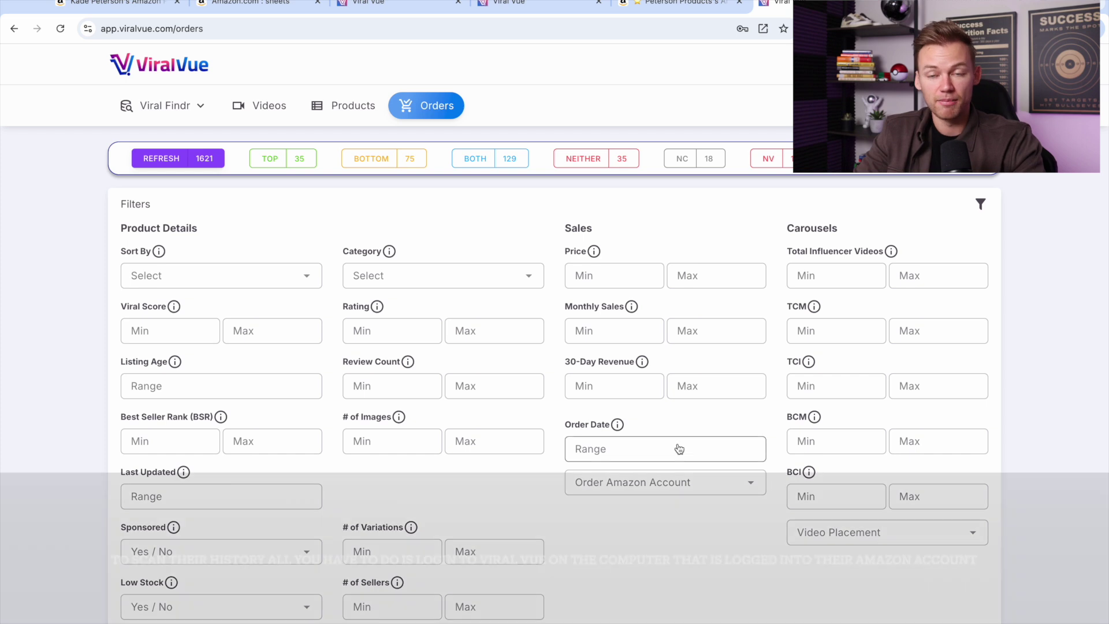
{"action": "left_click", "coordinate": [694, 489]}
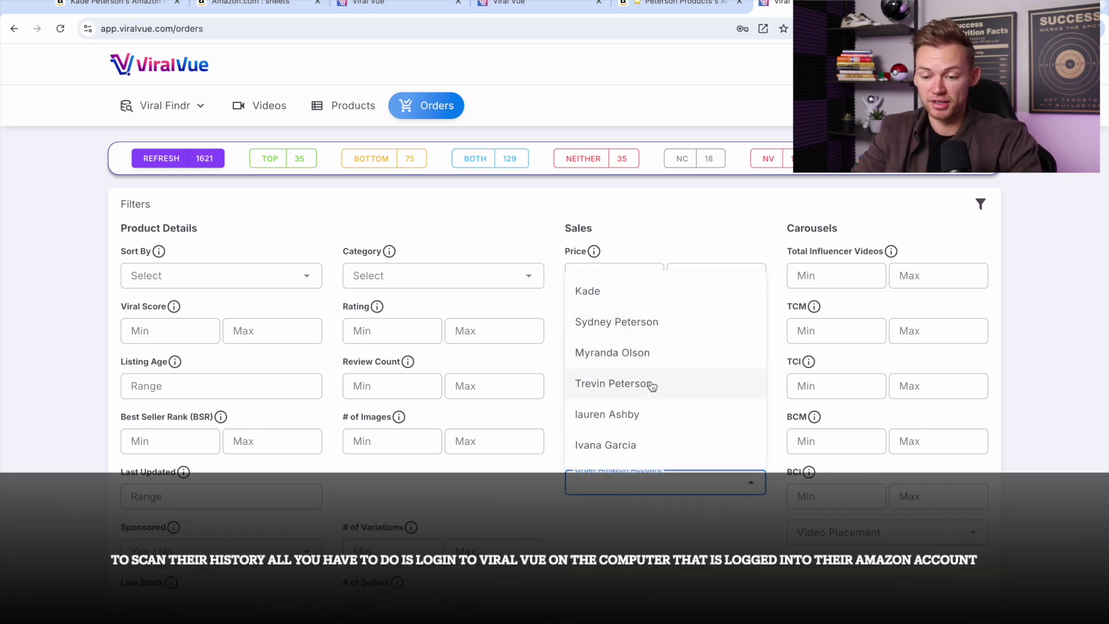
{"action": "left_click", "coordinate": [651, 386]}
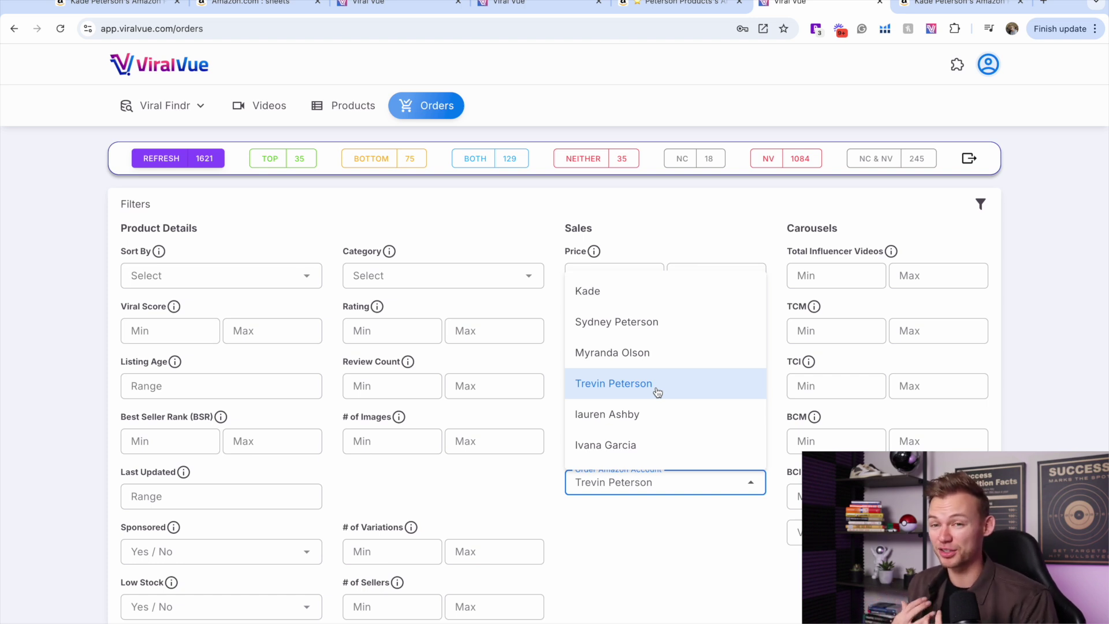
{"action": "left_click", "coordinate": [657, 392]}
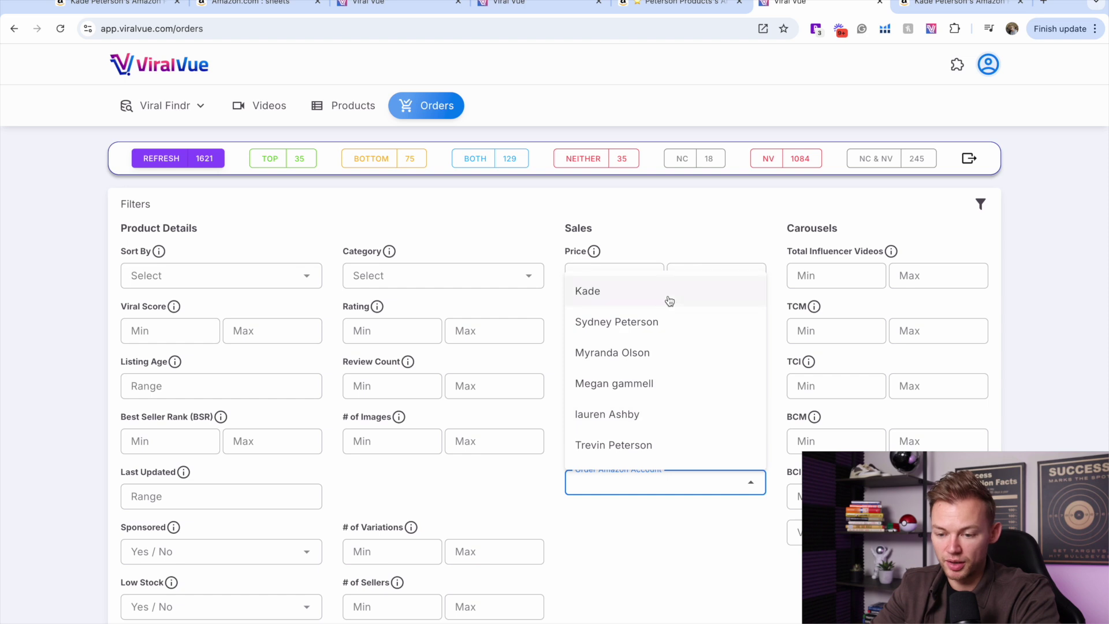
{"action": "left_click", "coordinate": [671, 223]}
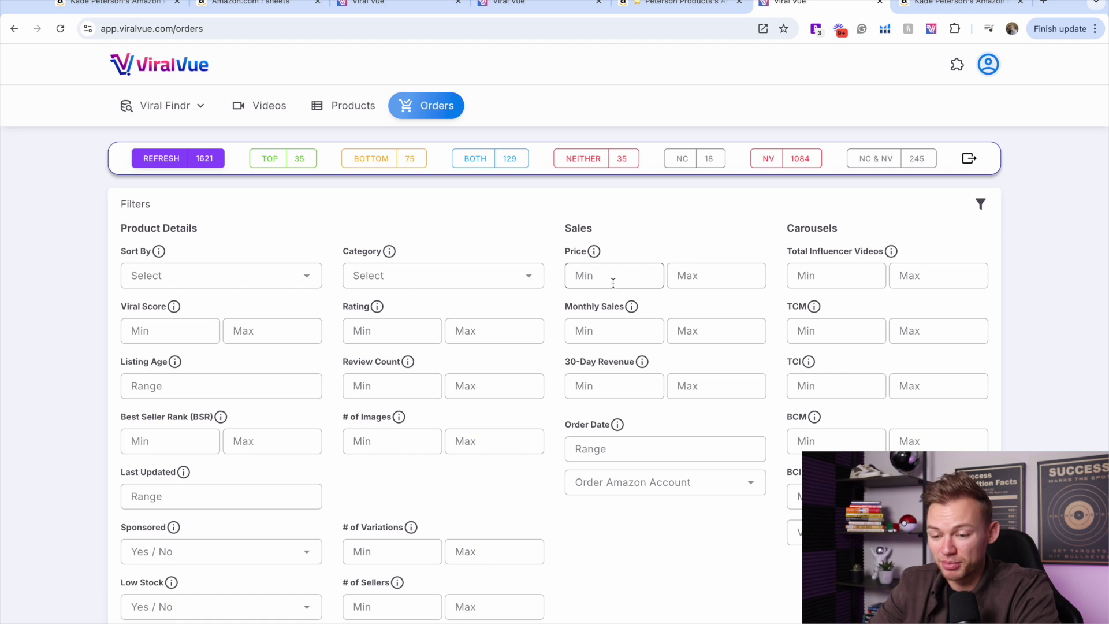
{"action": "scroll", "coordinate": [745, 387], "scroll_direction": "down", "scroll_amount": 1}
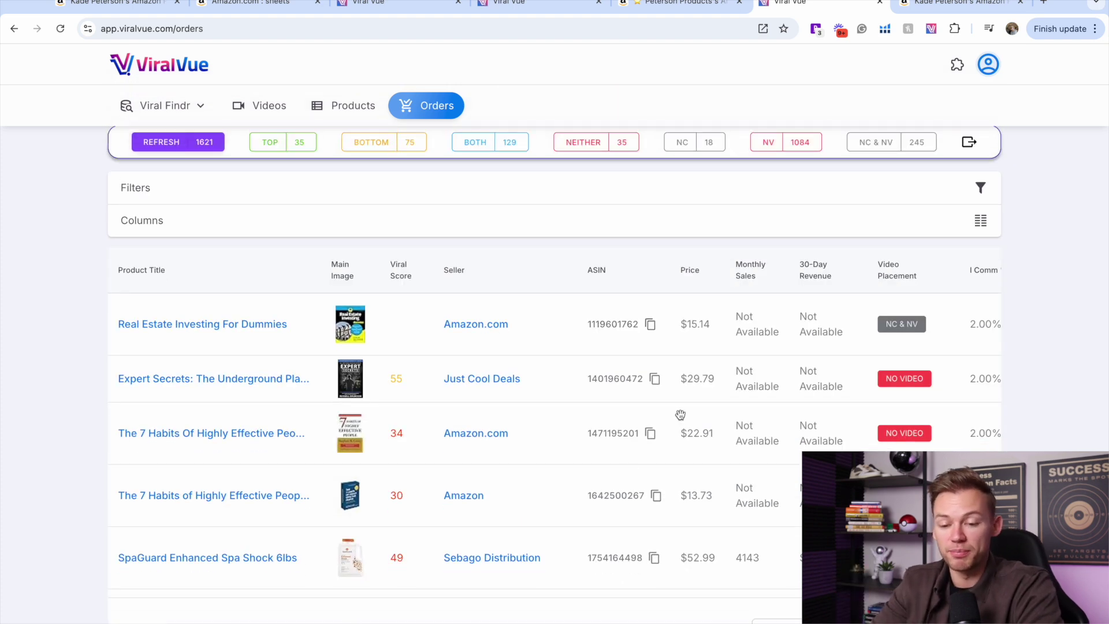
Sort the orders table by Viral Score ascending, putting Downy Unstopables (0) first
{"action": "scroll", "coordinate": [467, 206], "scroll_direction": "up", "scroll_amount": 1}
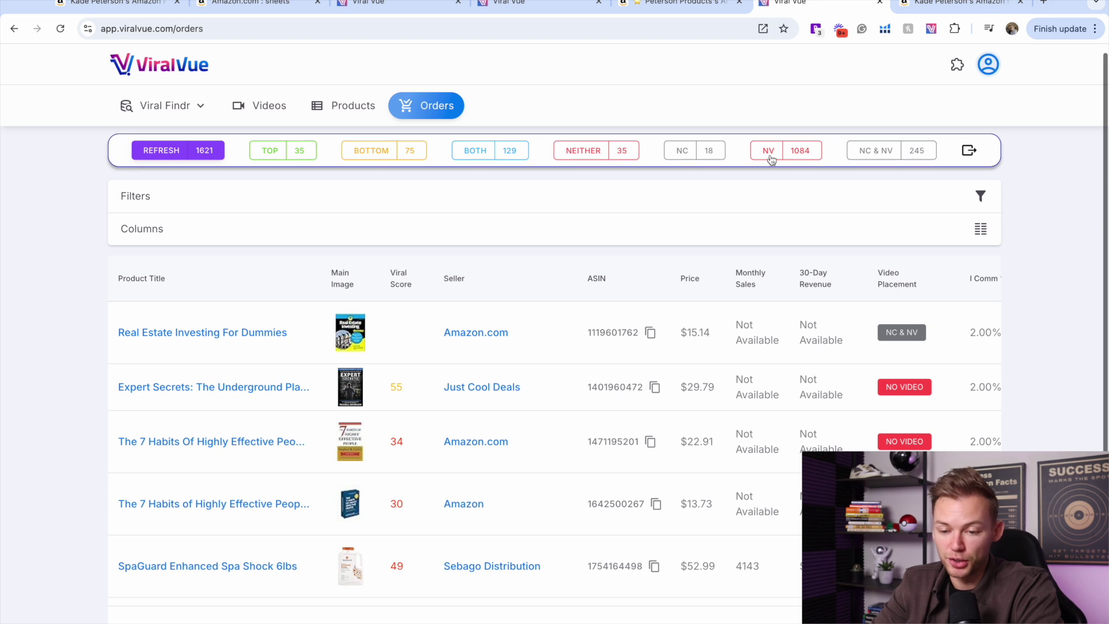
{"action": "left_click", "coordinate": [404, 282]}
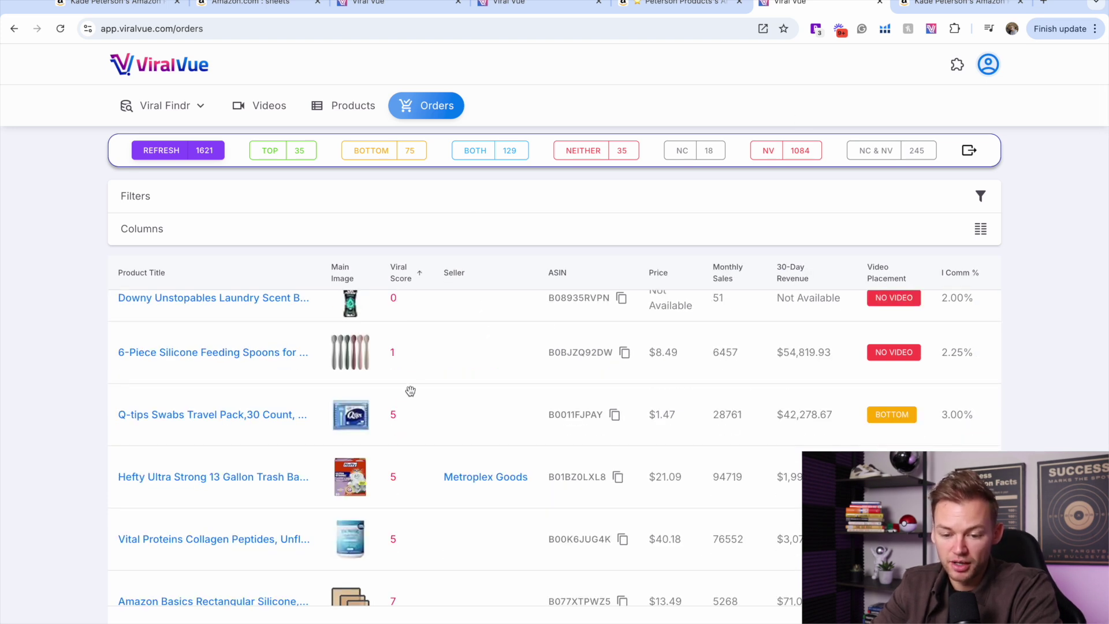
{"action": "scroll", "coordinate": [398, 390], "scroll_direction": "down", "scroll_amount": 4}
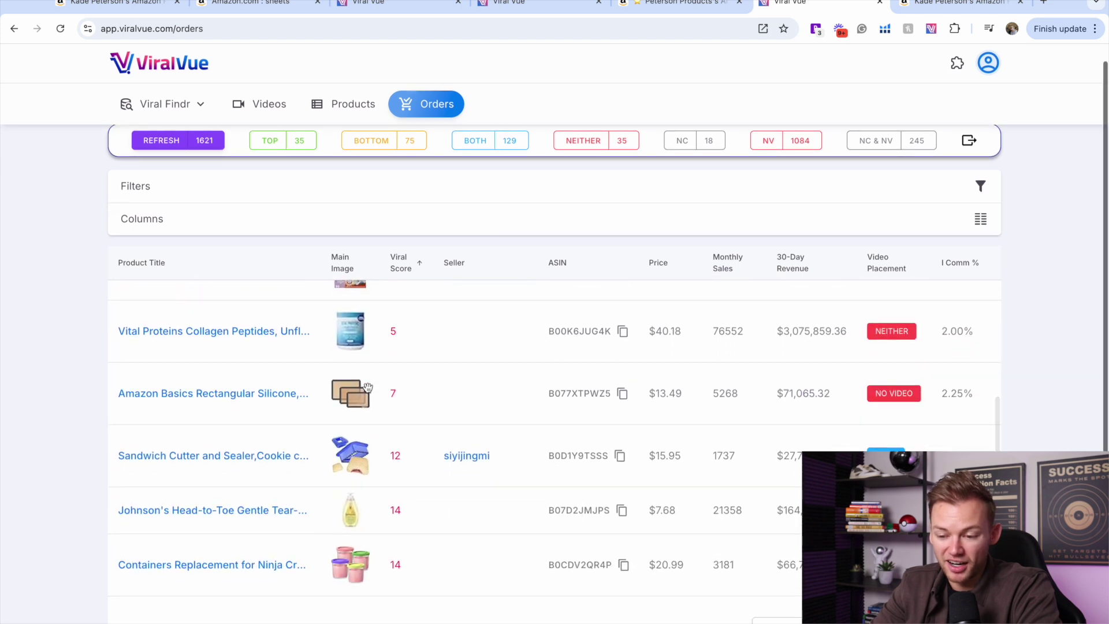
{"action": "scroll", "coordinate": [368, 387], "scroll_direction": "up", "scroll_amount": 4}
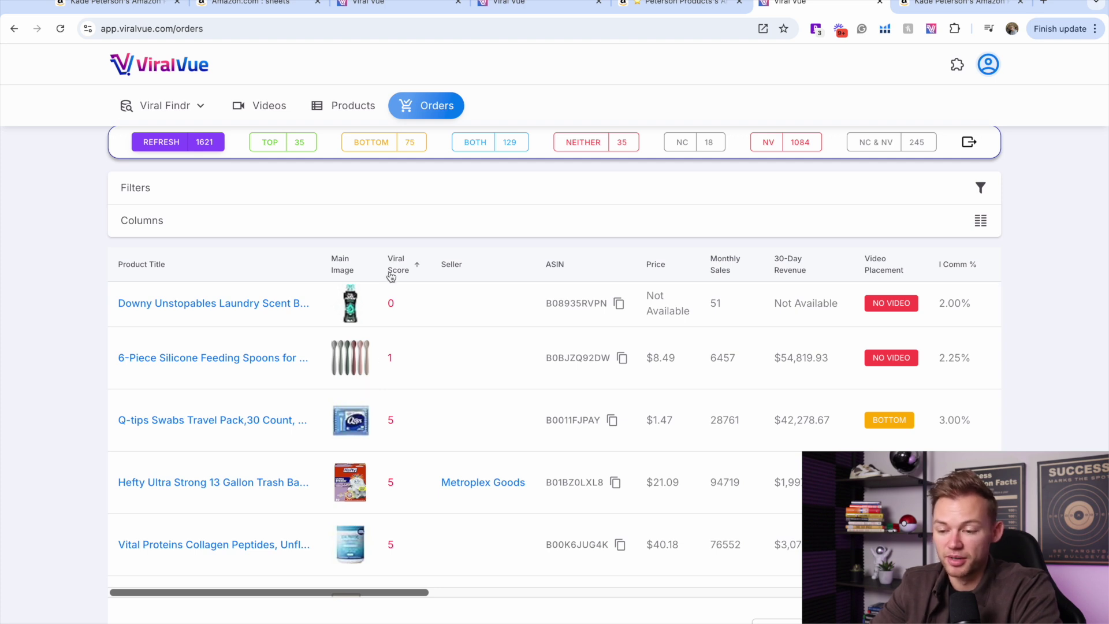
{"action": "scroll", "coordinate": [445, 257], "scroll_direction": "up", "scroll_amount": 1}
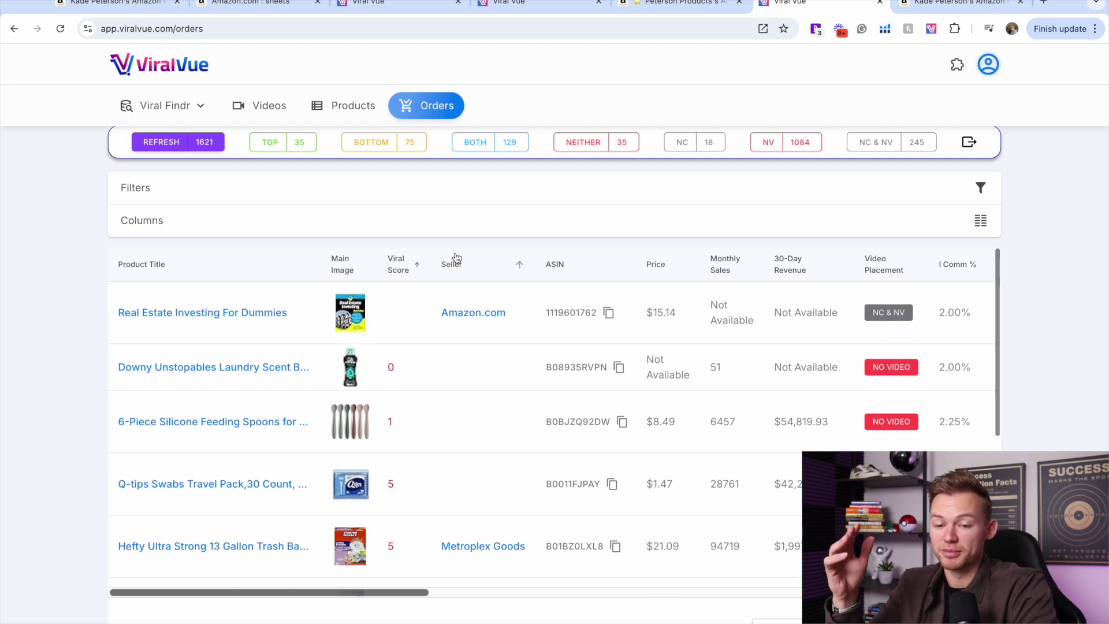
{"action": "scroll", "coordinate": [393, 166], "scroll_direction": "up", "scroll_amount": 1}
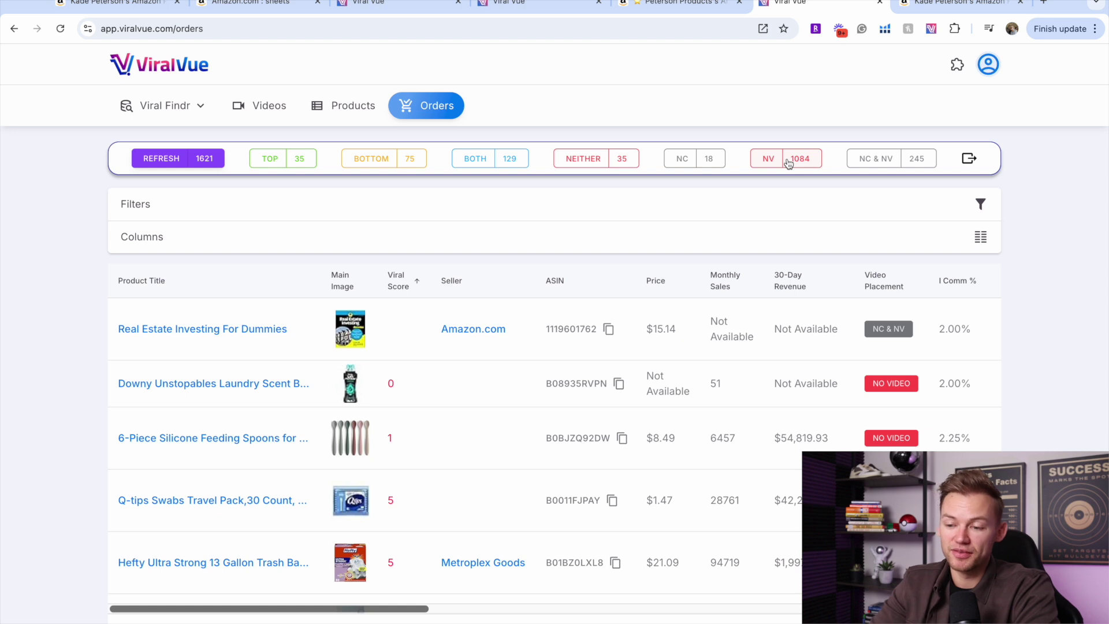
{"action": "left_click", "coordinate": [918, 215]}
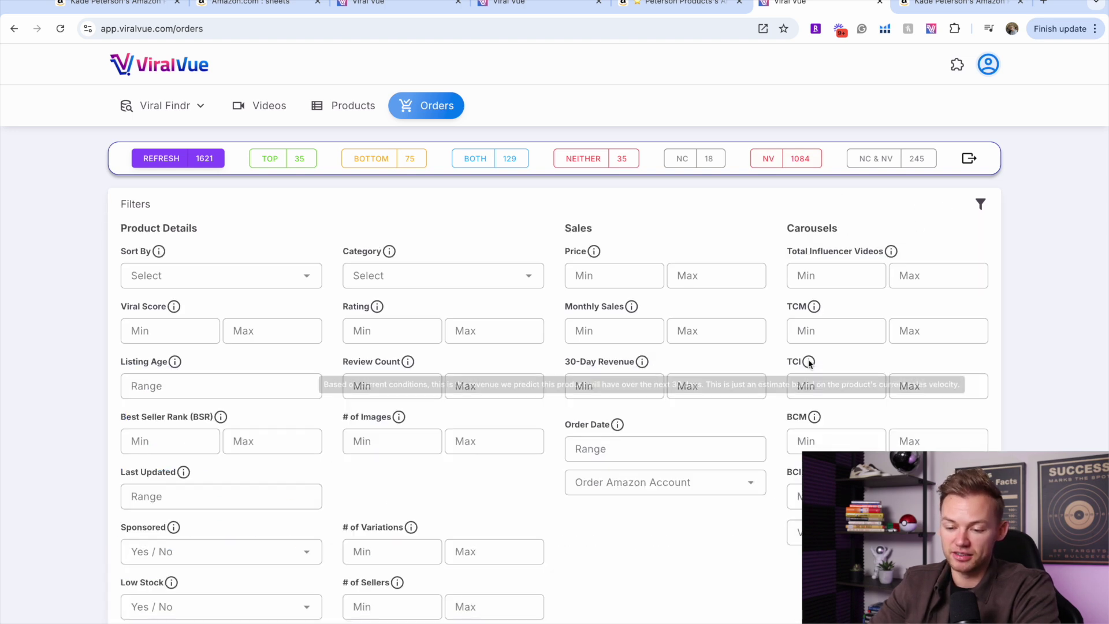
{"action": "left_click", "coordinate": [691, 480]}
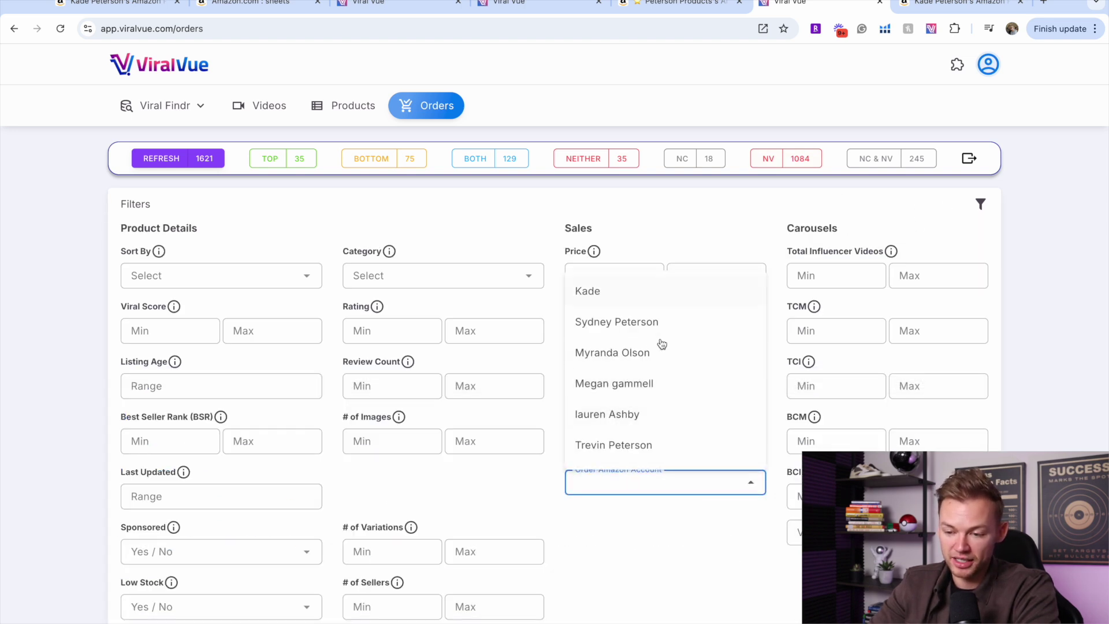
{"action": "left_click", "coordinate": [916, 234]}
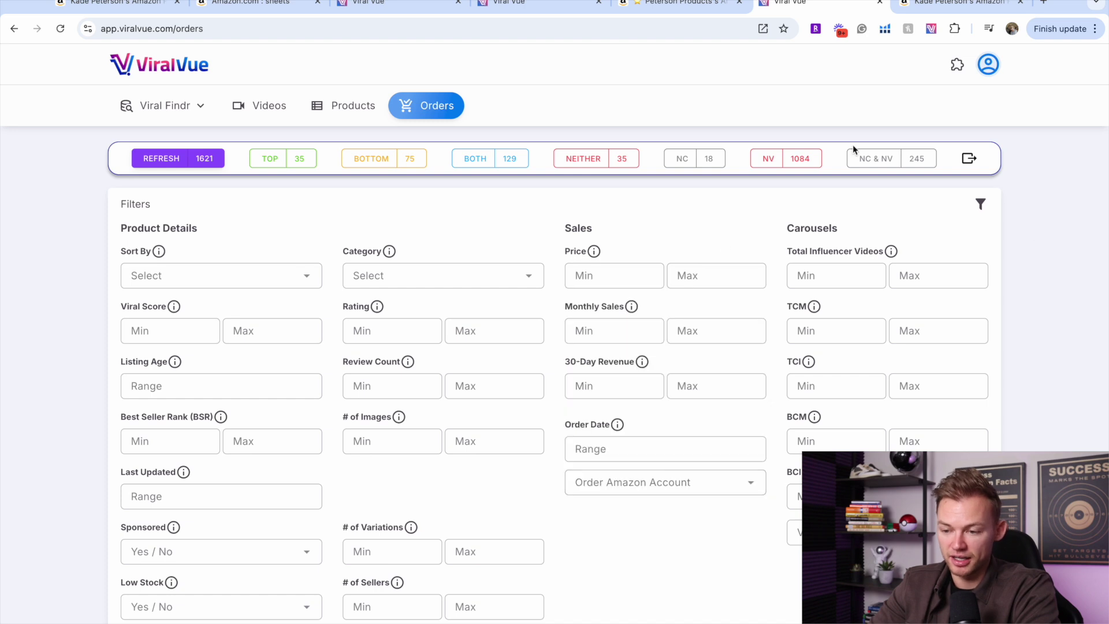
{"action": "left_click", "coordinate": [979, 211]}
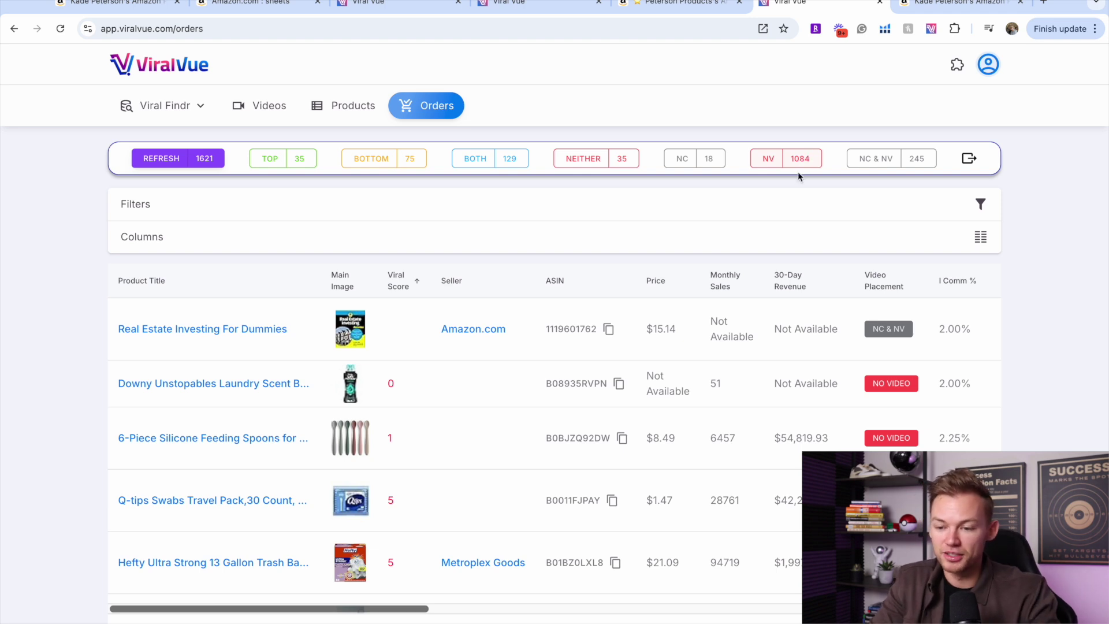
Filter the orders to show only NV (no video placement) products
{"action": "left_click", "coordinate": [791, 169]}
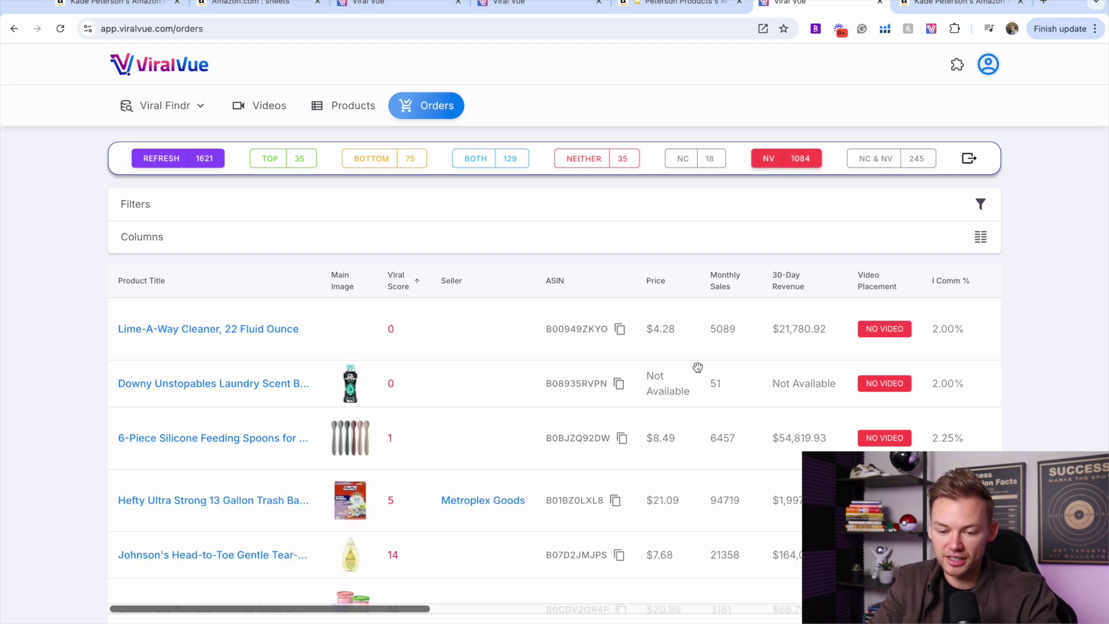
{"action": "scroll", "coordinate": [678, 409], "scroll_direction": "down", "scroll_amount": 2}
{"action": "scroll", "coordinate": [678, 408], "scroll_direction": "up", "scroll_amount": 2}
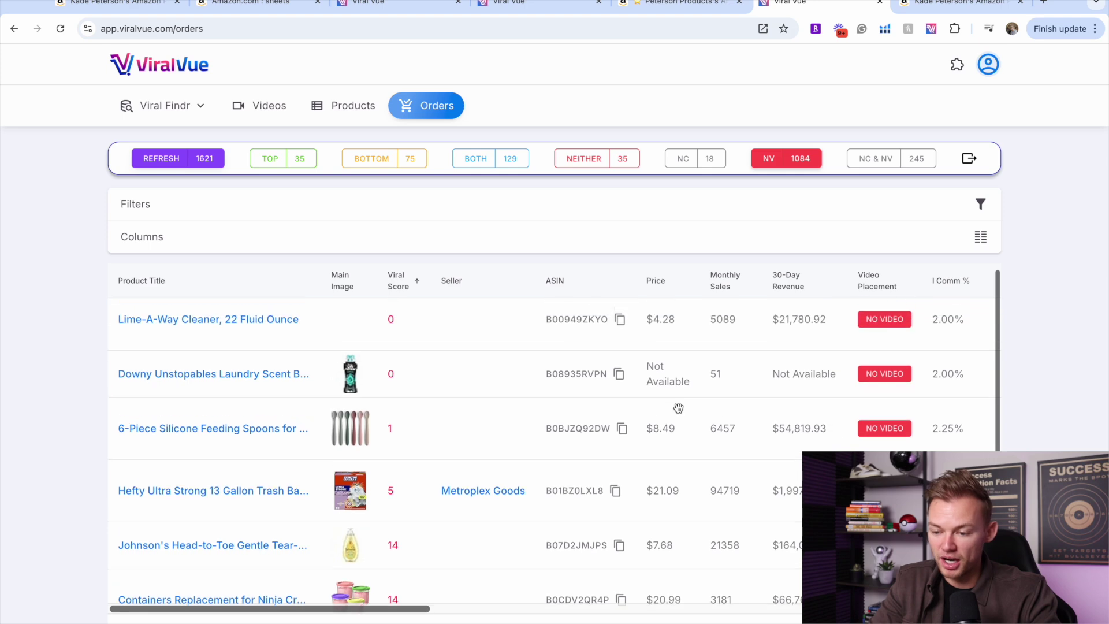
{"action": "scroll", "coordinate": [679, 408], "scroll_direction": "right", "scroll_amount": 2}
{"action": "scroll", "coordinate": [664, 426], "scroll_direction": "down", "scroll_amount": 5}
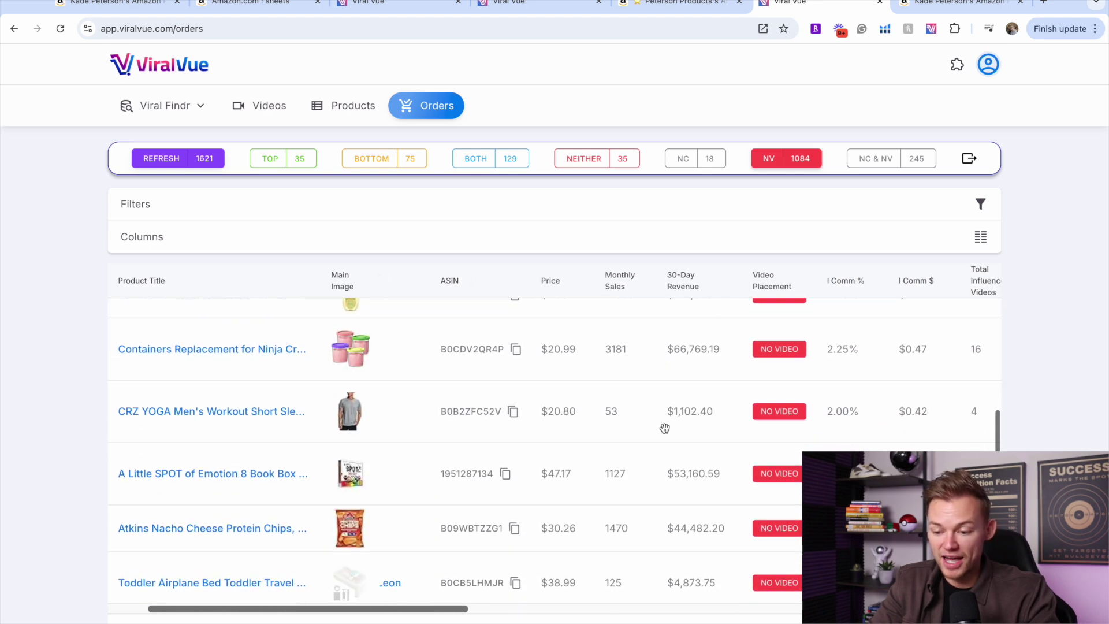
{"action": "scroll", "coordinate": [664, 427], "scroll_direction": "up", "scroll_amount": 5}
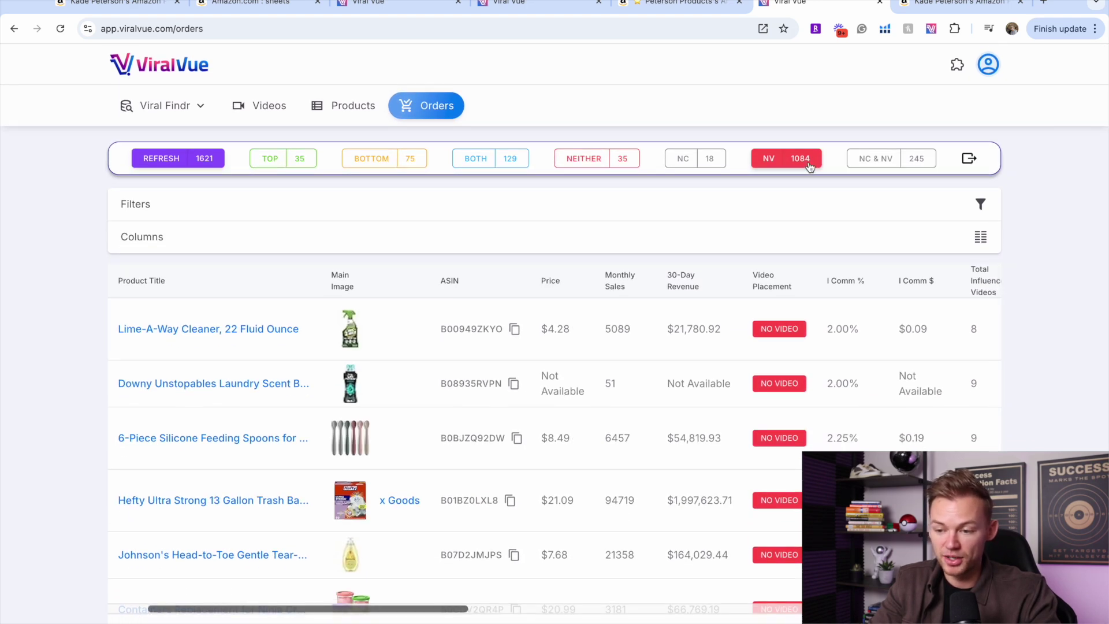
Narrow the list to NC & NV orders and open the Skywin Truck Pickup Bag's Amazon page
{"action": "left_click", "coordinate": [895, 160]}
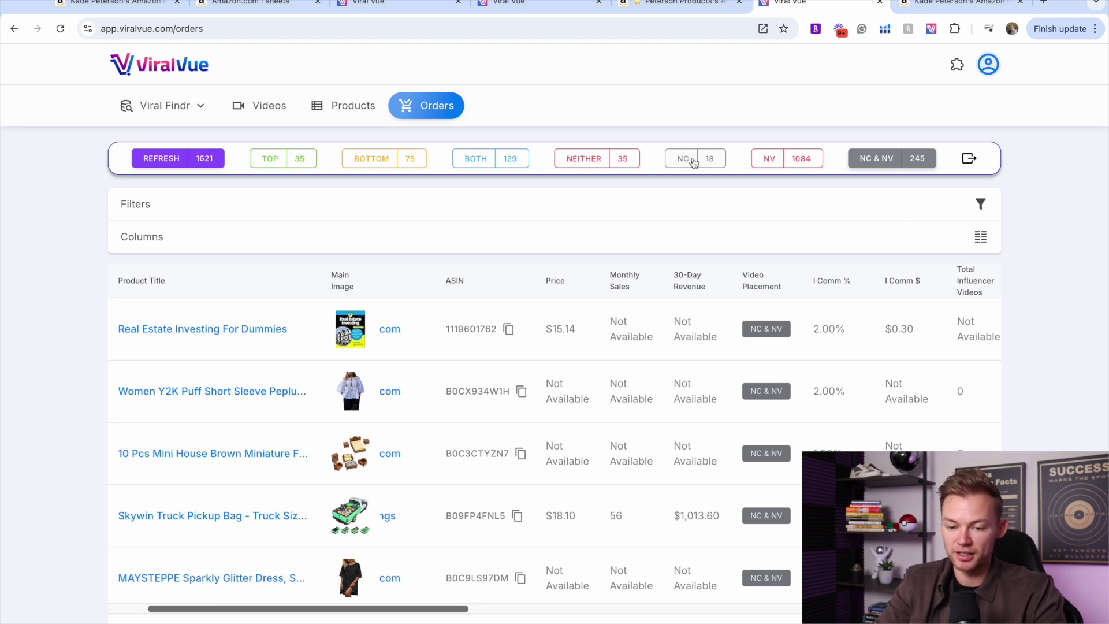
{"action": "scroll", "coordinate": [221, 341], "scroll_direction": "down", "scroll_amount": 2}
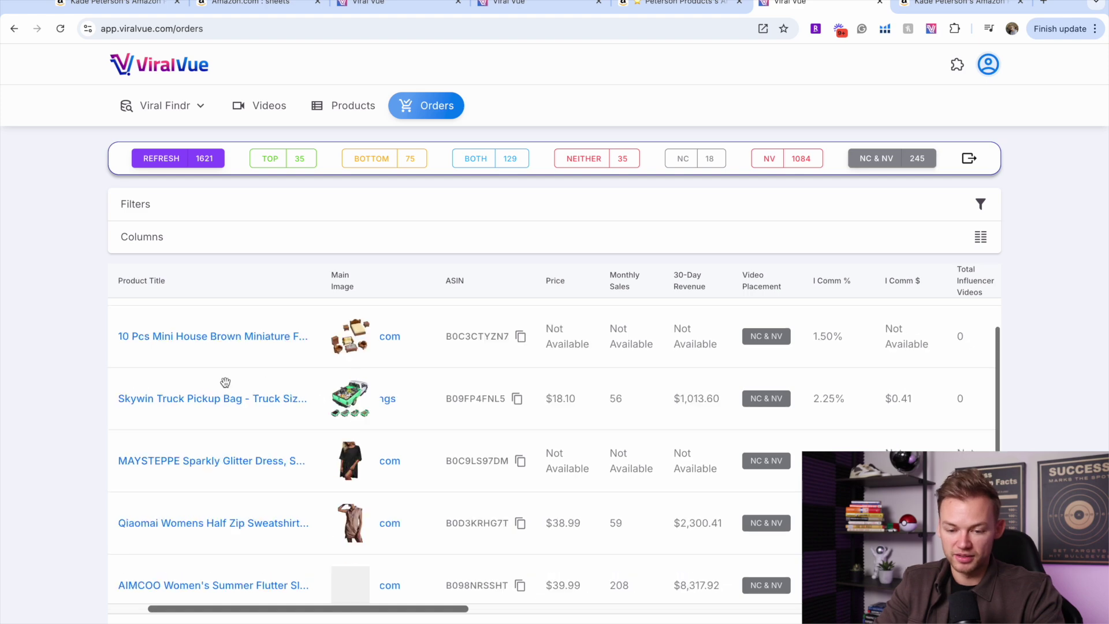
{"action": "left_click", "coordinate": [219, 398]}
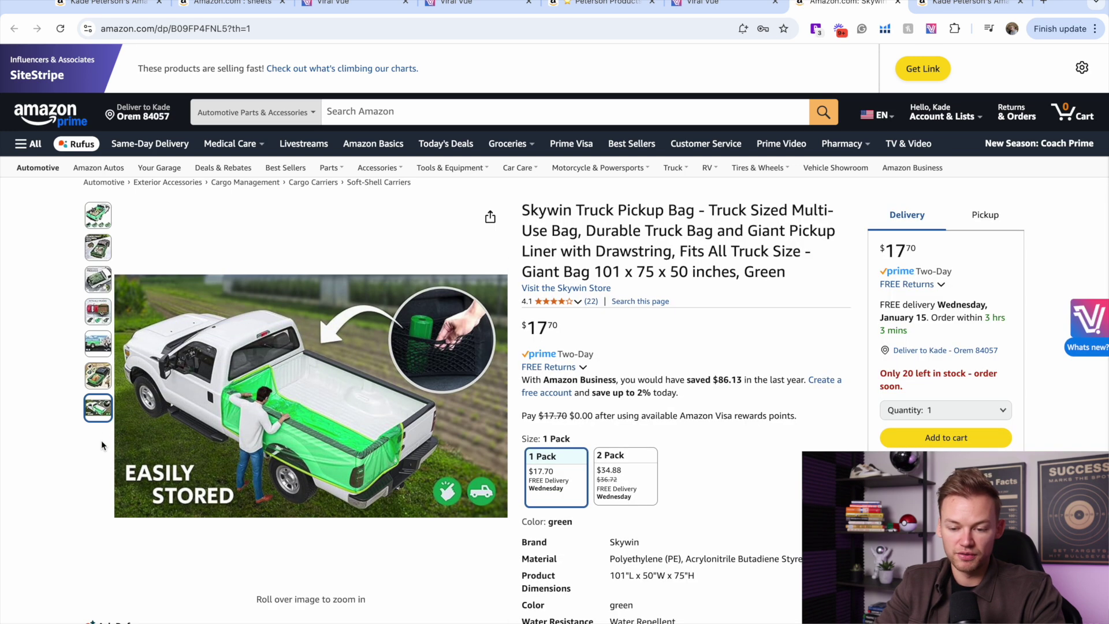
Switch from the Skywin Amazon page back to the ViralVue tab with Ctrl+Shift+Tab
{"action": "key", "text": "ctrl+shift+Tab"}
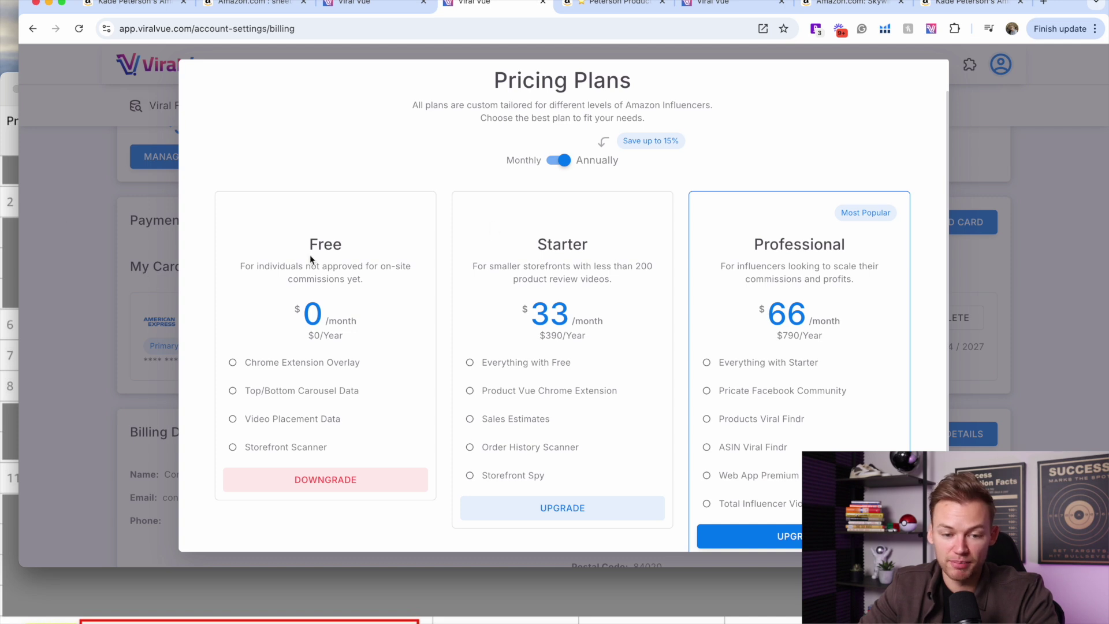
{"action": "left_click", "coordinate": [12, 230]}
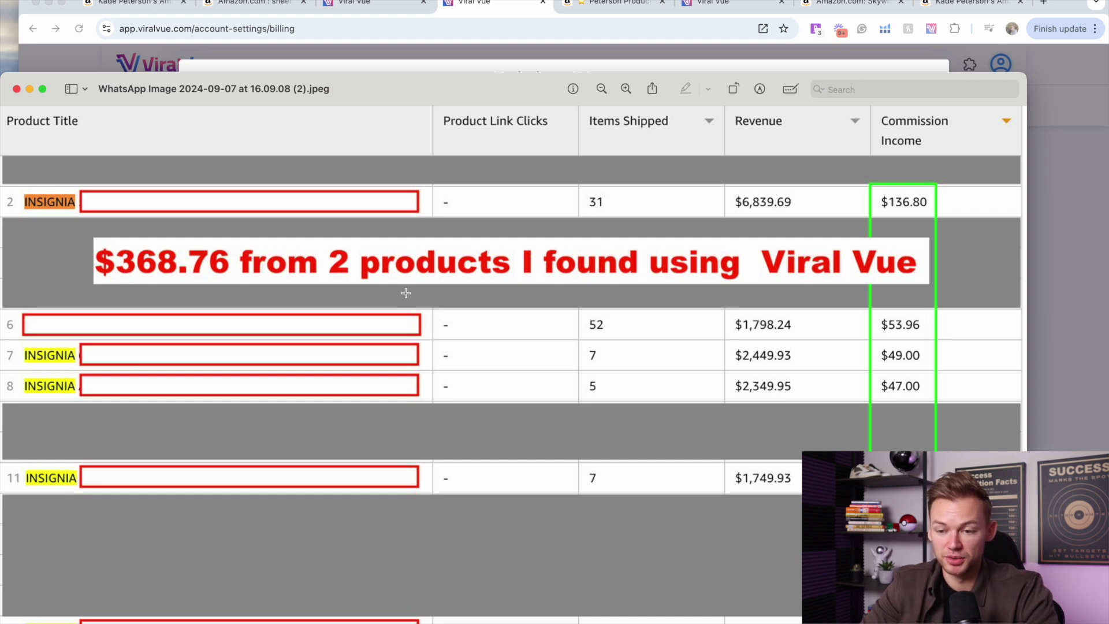
{"action": "left_click", "coordinate": [1052, 82]}
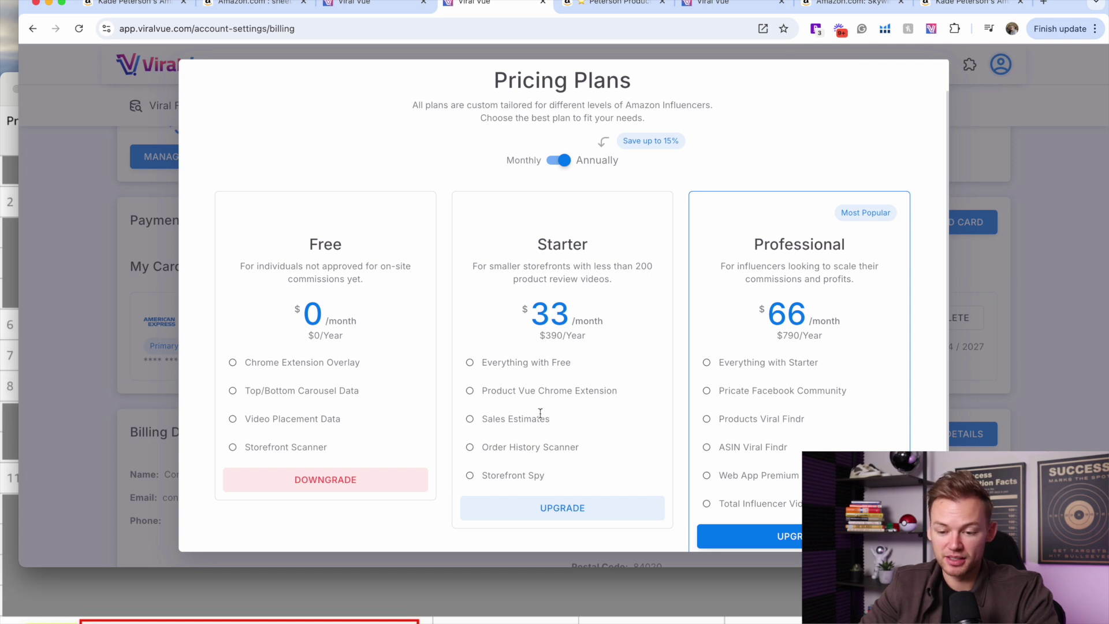